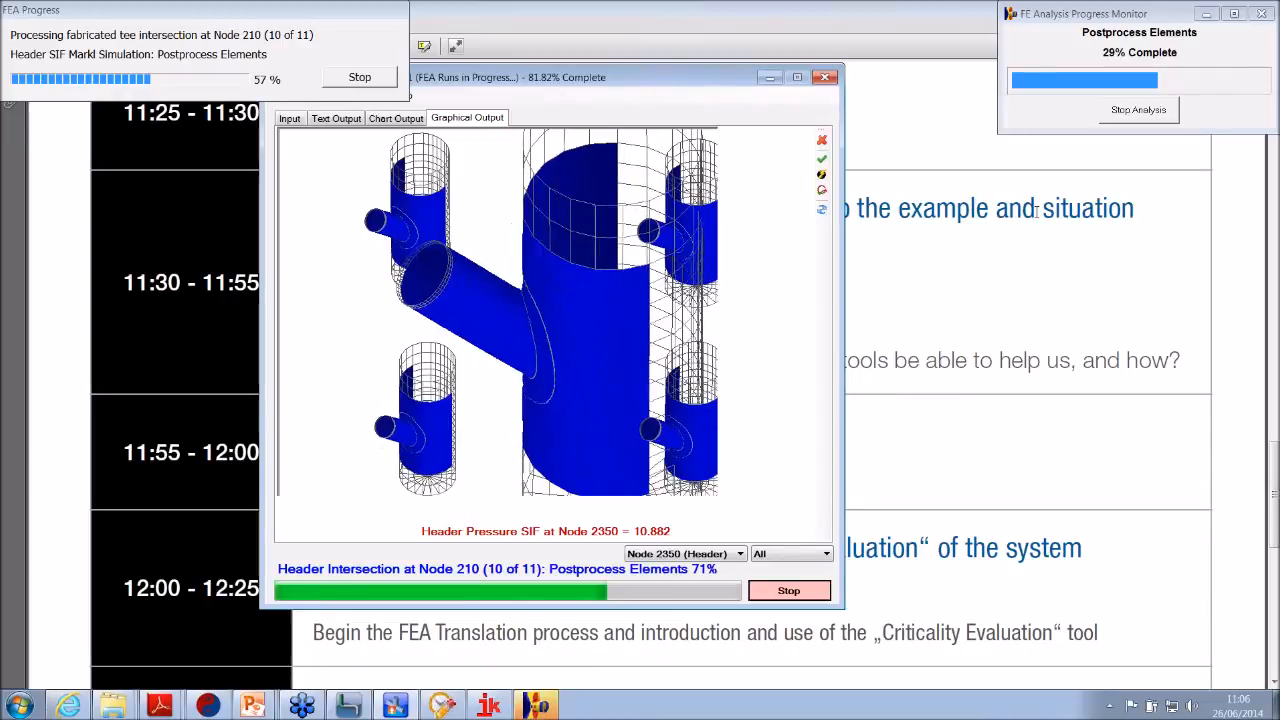
# - Switch from the agenda to the Part3.pptx presentation in PowerPoint and start its slide show
pyautogui.scroll(-1, 819, 350)
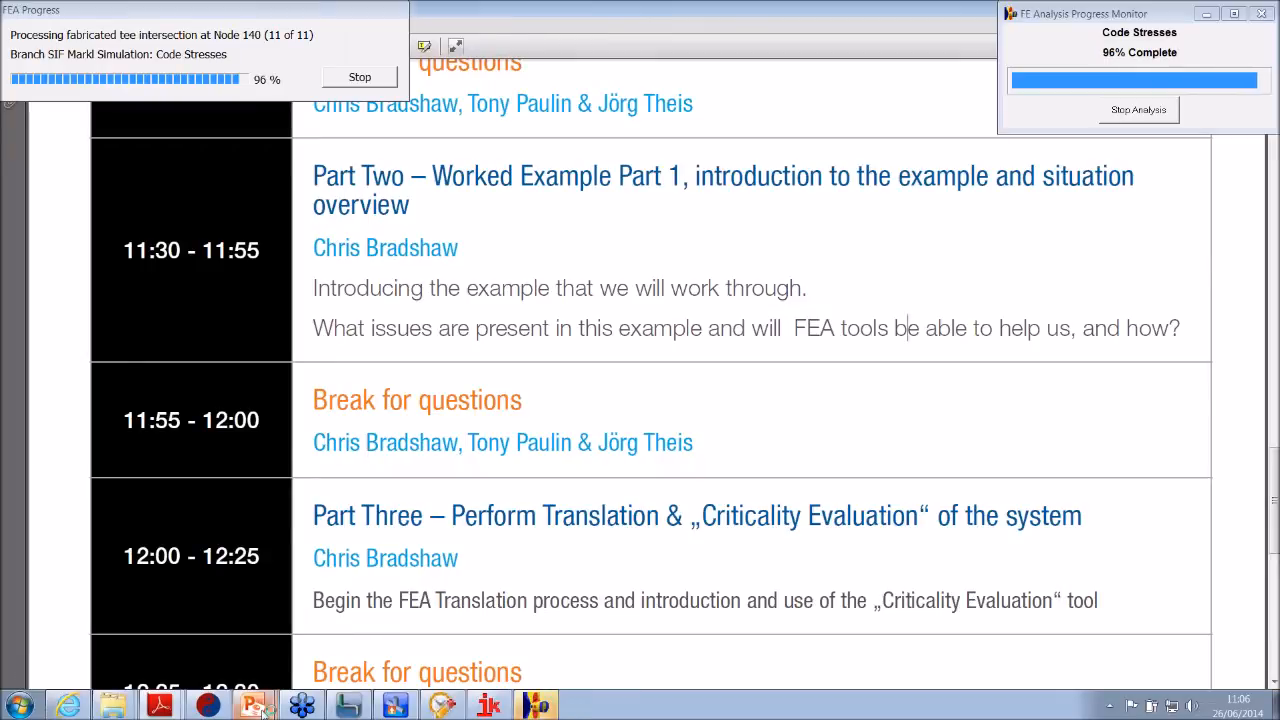
pyautogui.moveTo(262, 706)
pyautogui.click(283, 645)
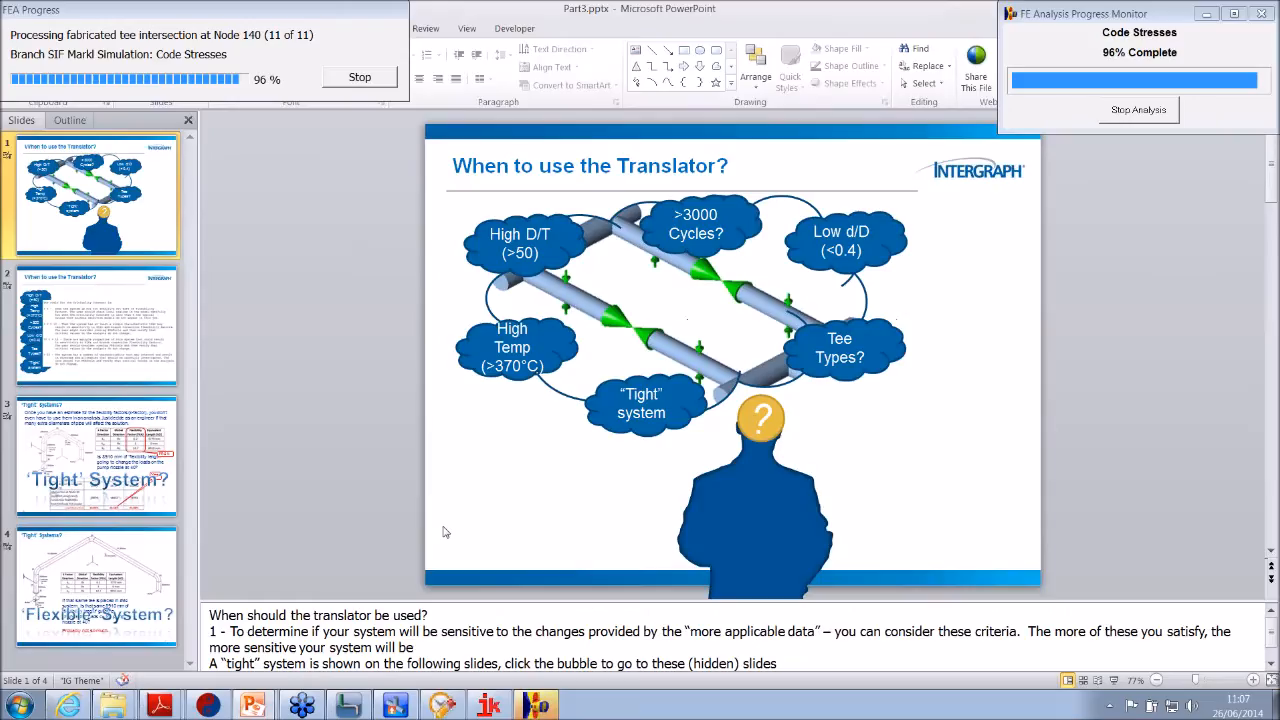
pyautogui.click(1115, 680)
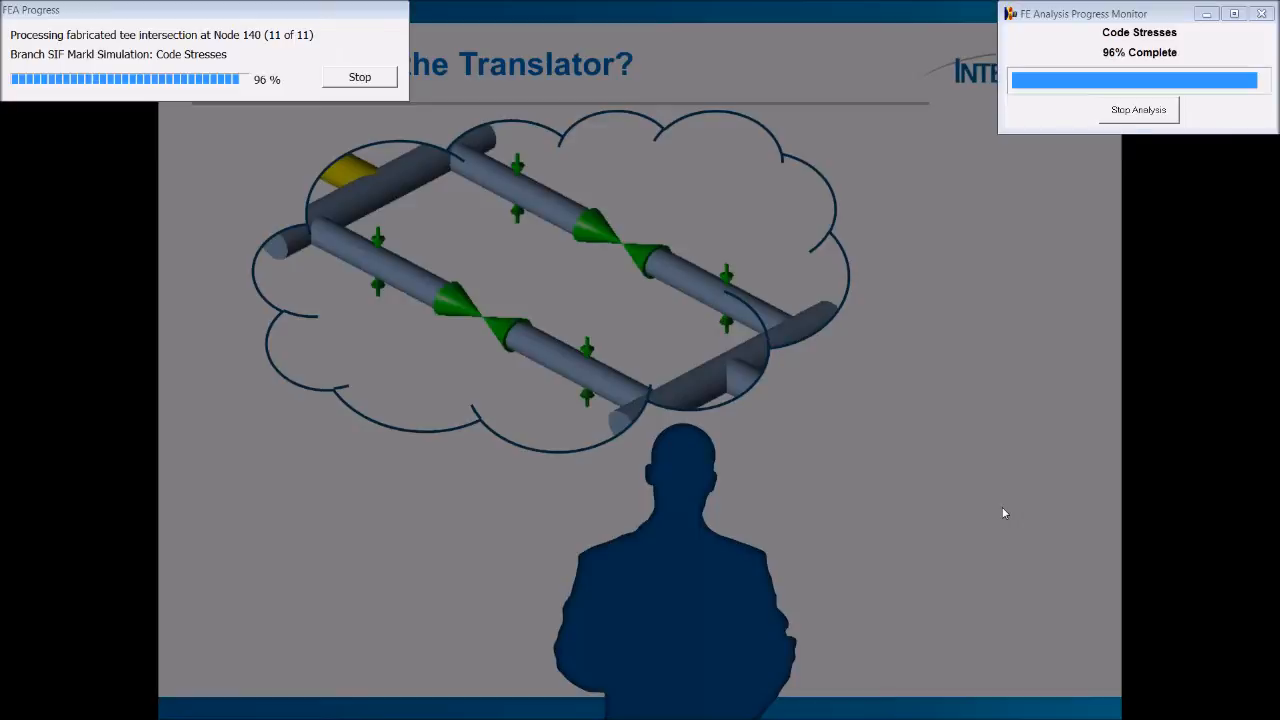
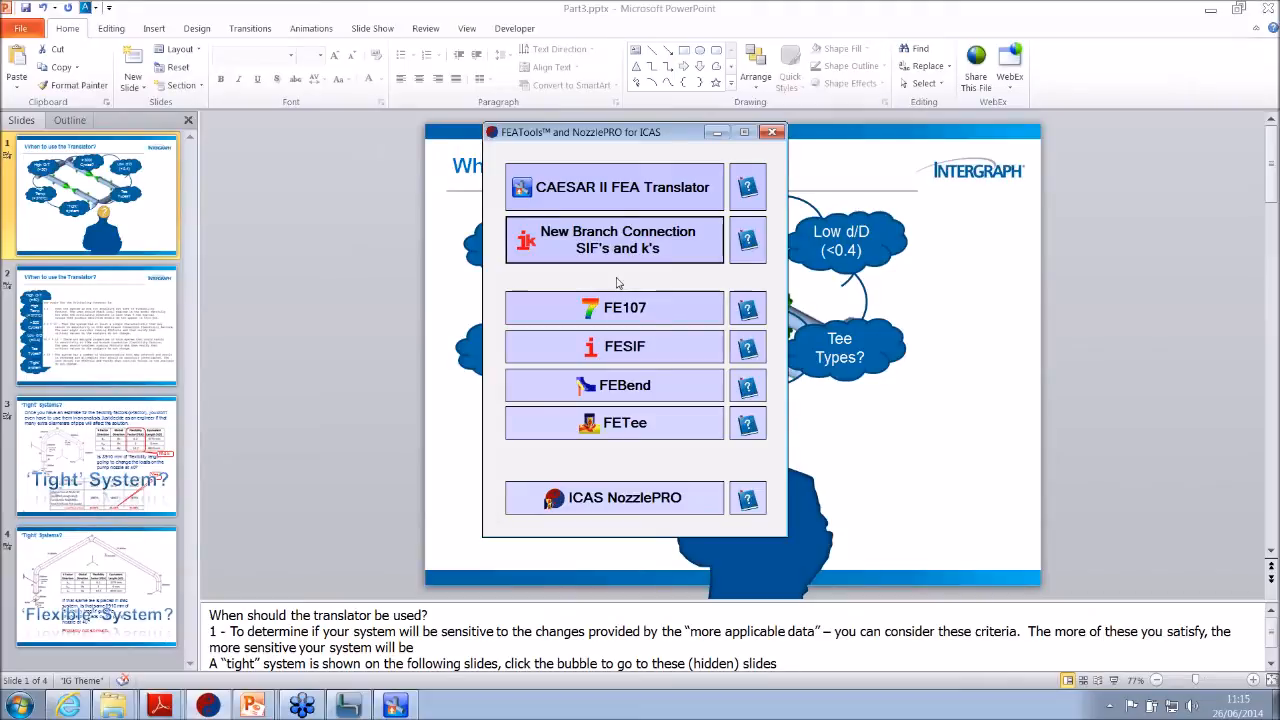
# - Launch the CAESAR II FEA Translator from FEATools and open its Piping System Criticality Evaluator
pyautogui.click(601, 180)
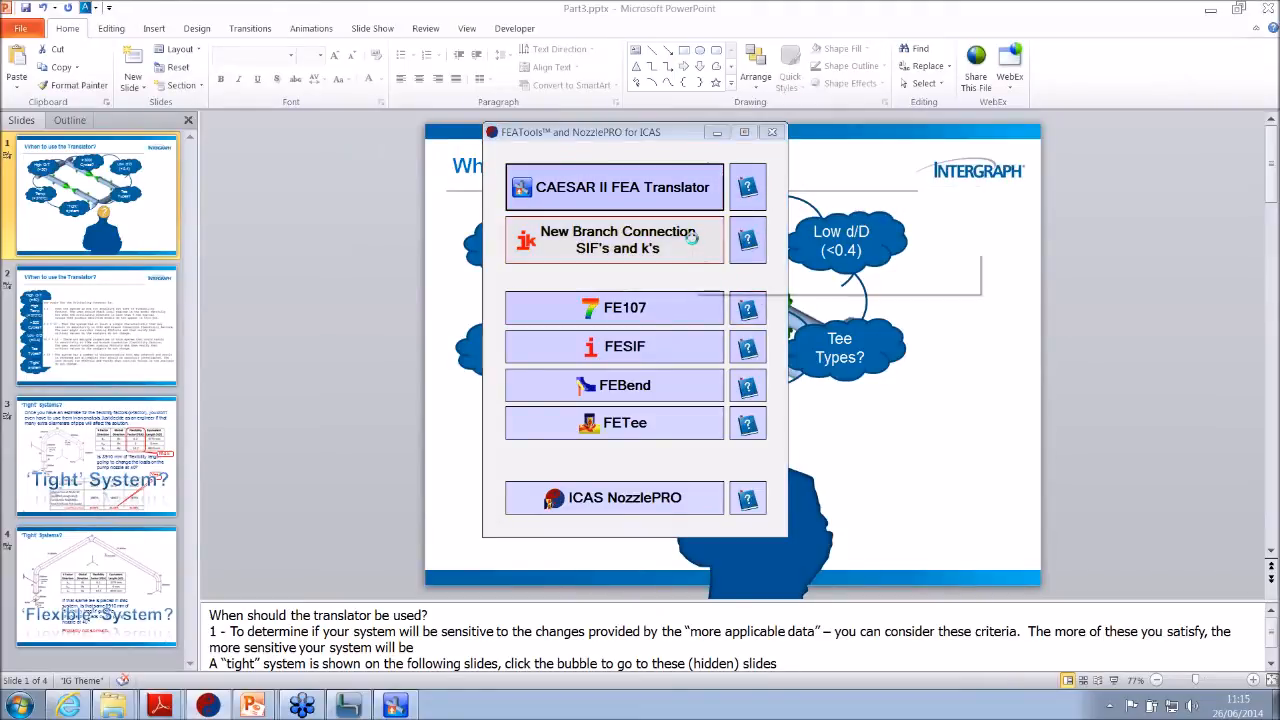
pyautogui.click(347, 98)
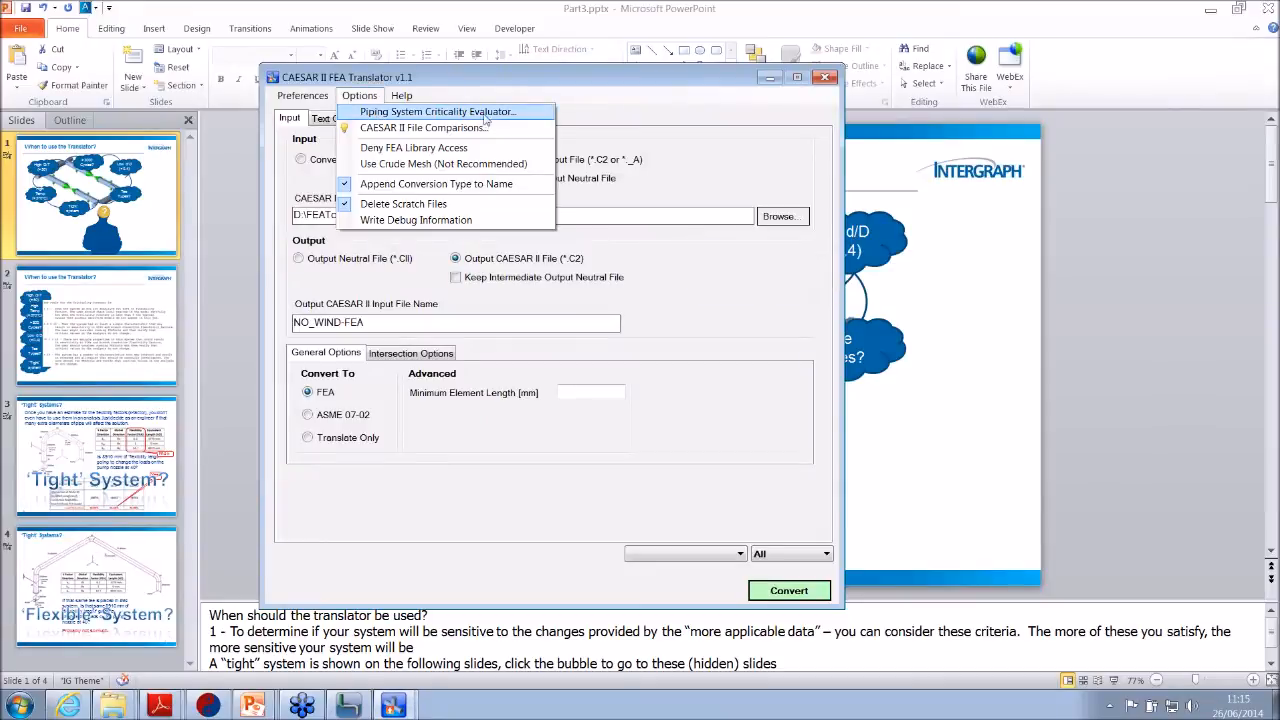
pyautogui.click(430, 114)
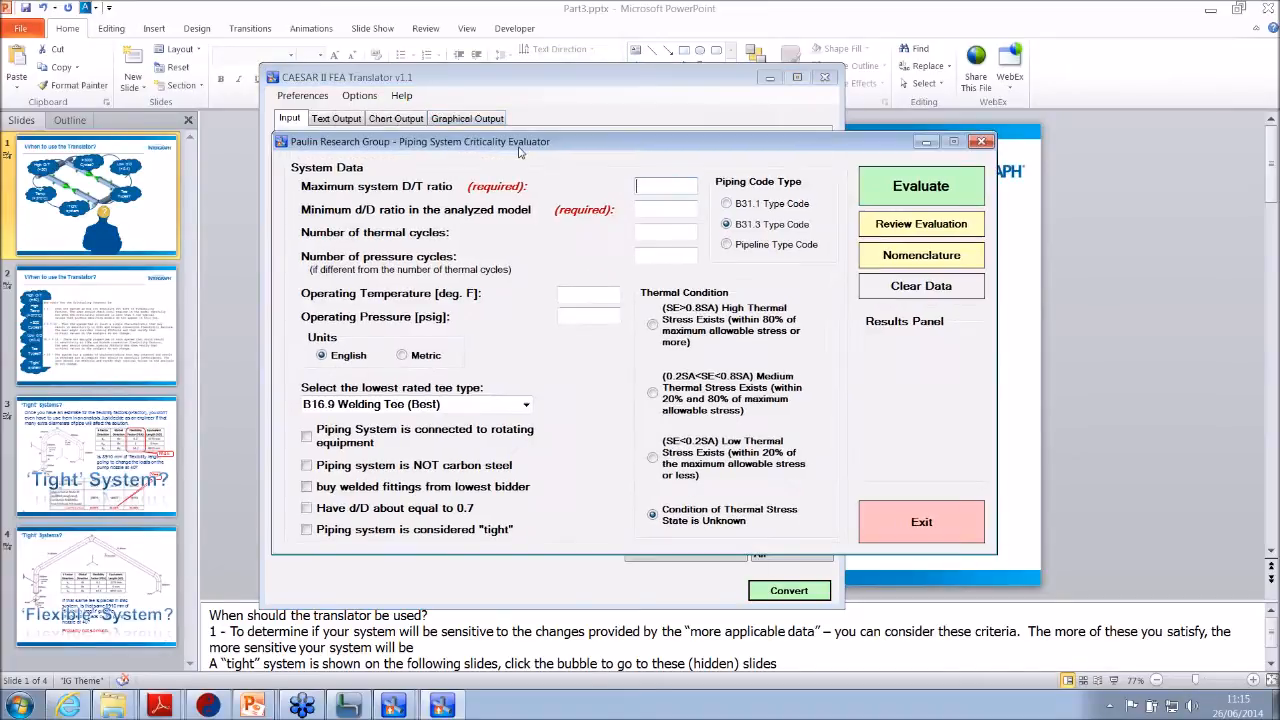
pyautogui.moveTo(519, 151); pyautogui.dragTo(493, 136)
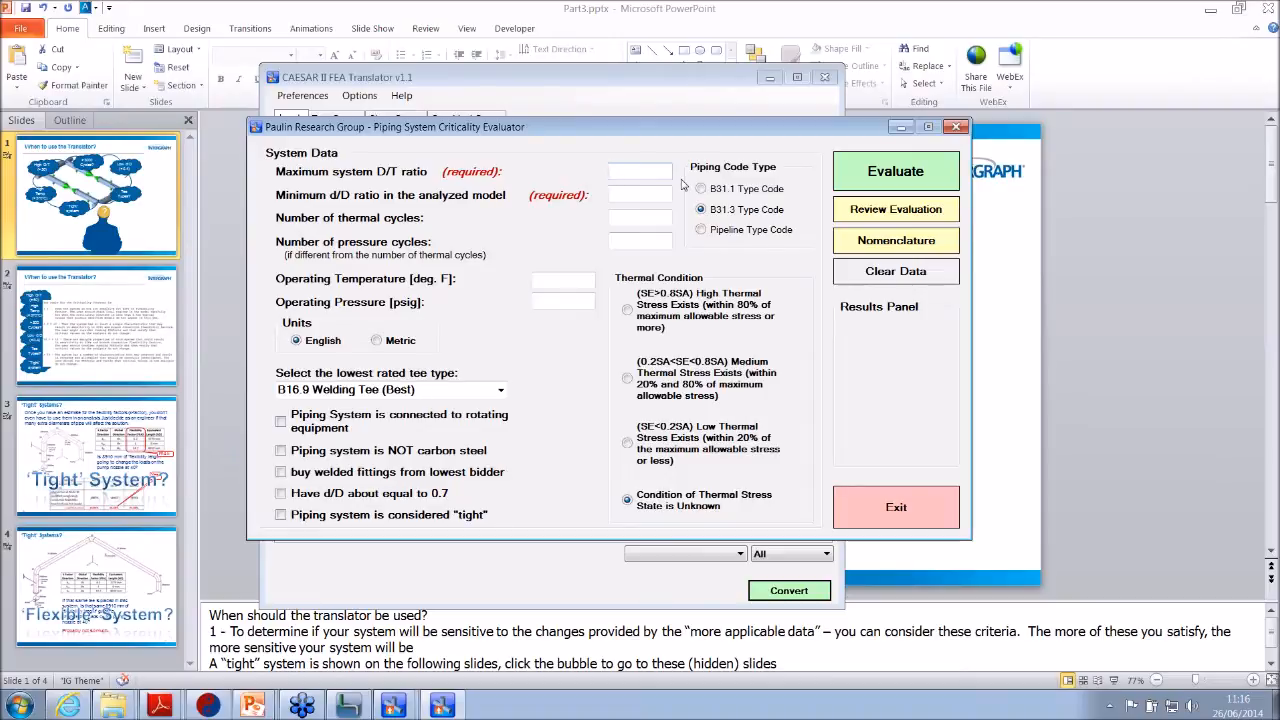
# - Enter a maximum system D/T ratio of 253, minimum d/D ratio of 0.286, and 3000 thermal and 3000 pressure cycles
pyautogui.write('253')
pyautogui.write('0')
pyautogui.write('.286')
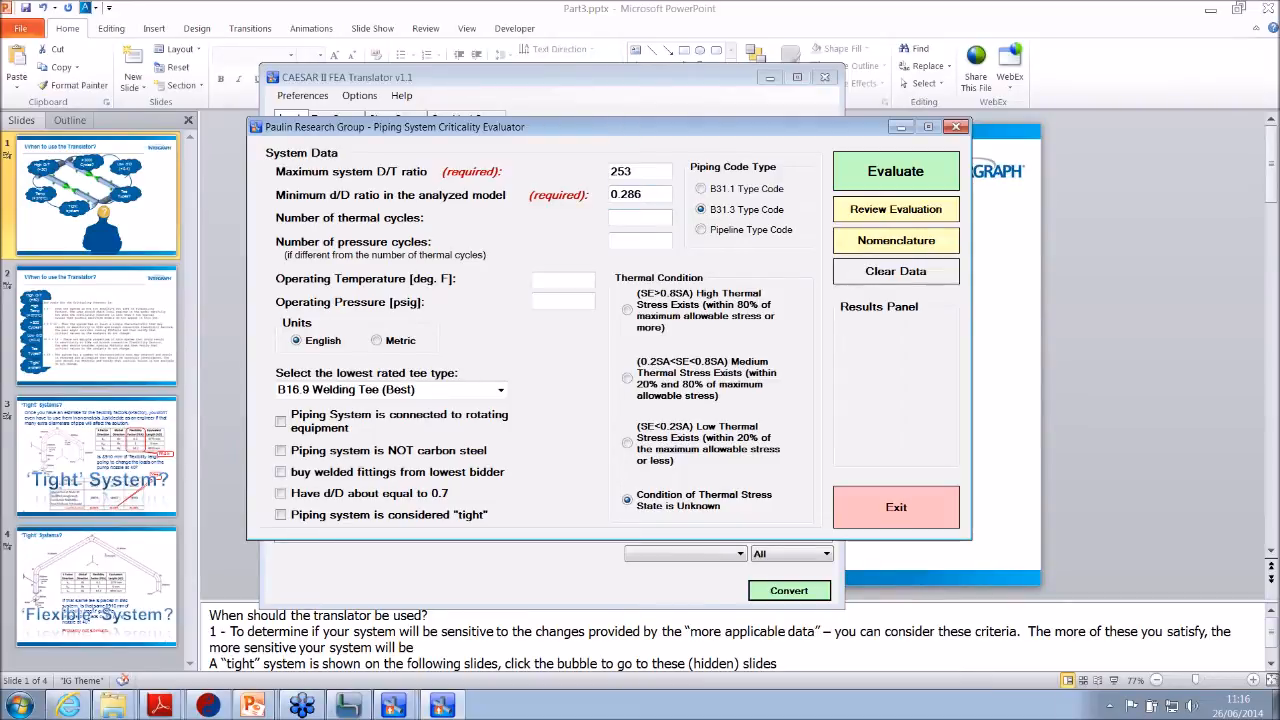
pyautogui.write('3000')
pyautogui.press('Tab')
pyautogui.write('3000')
pyautogui.press('Tab')
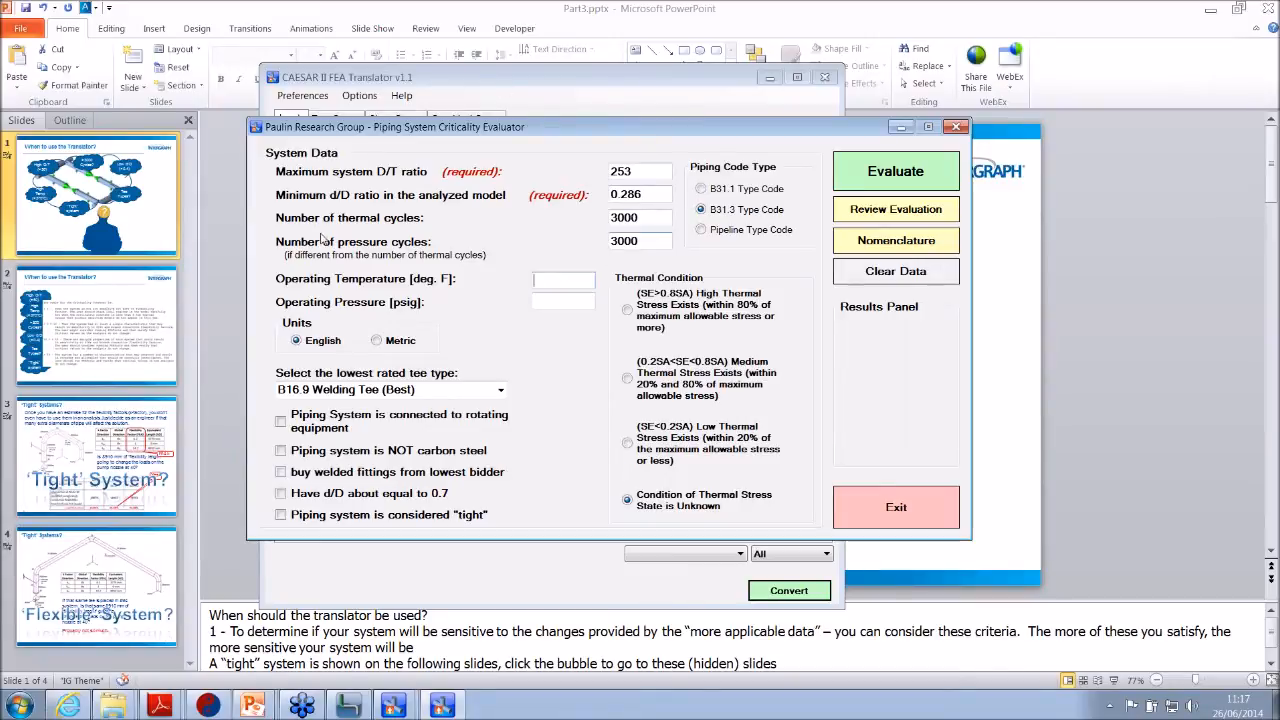
# - Switch the evaluator to metric units and set the operating temperature to 205 °C and operating pressure to 0.4 MPa
pyautogui.click(378, 342)
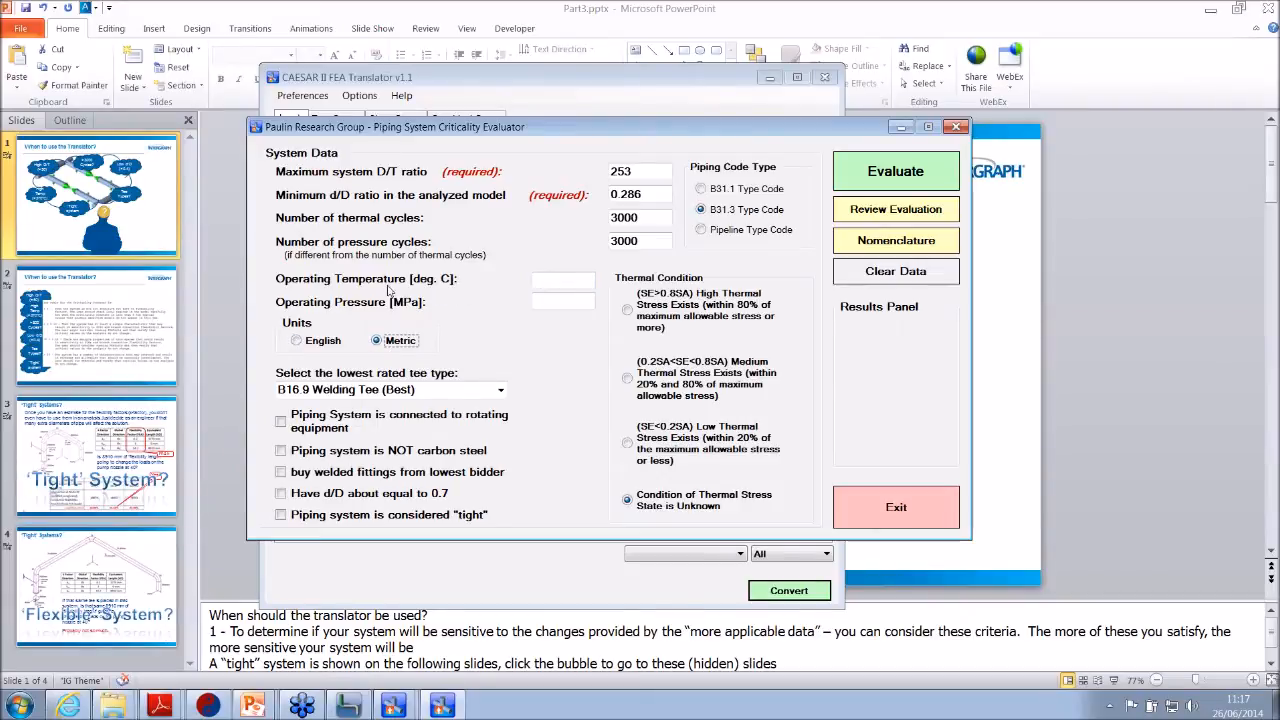
pyautogui.click(547, 284)
pyautogui.write('205')
pyautogui.press('Tab')
pyautogui.write('0.4')
pyautogui.press('Tab')
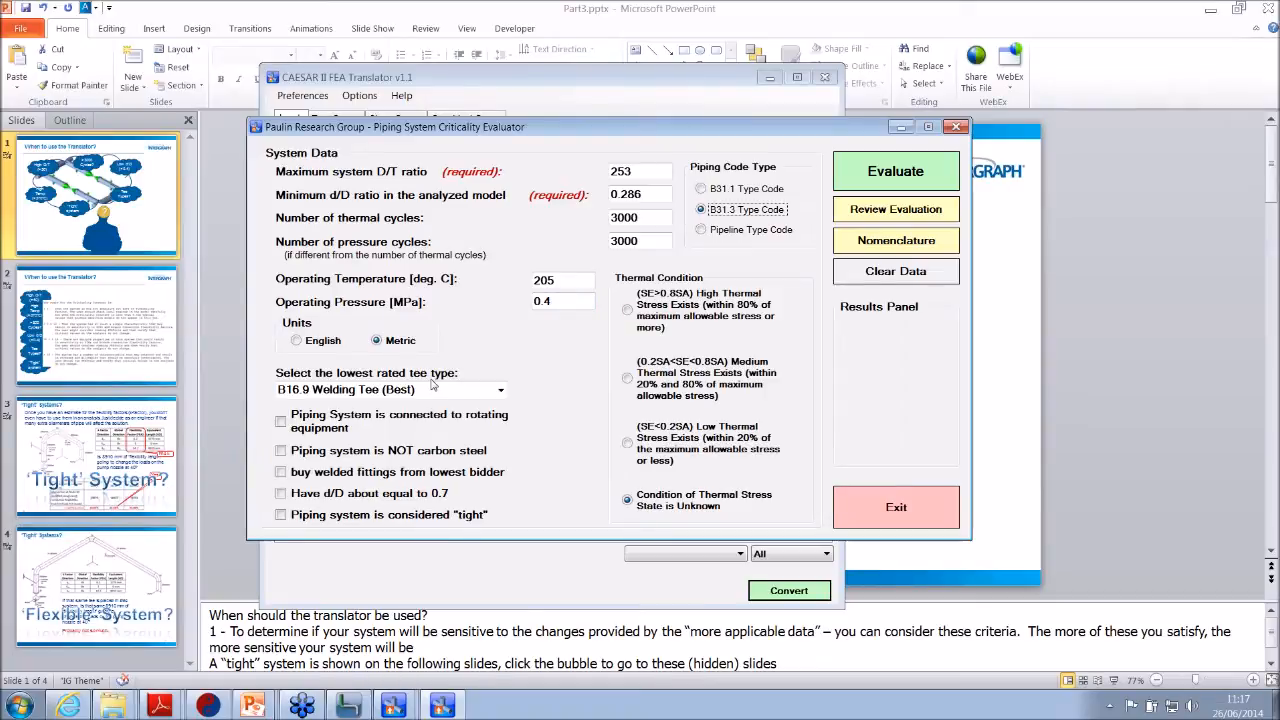
# - Set the lowest rated tee type to Unreinforced Tee (Worst) and the thermal condition to High Thermal Stress (SE>0.8SA)
pyautogui.click(502, 392)
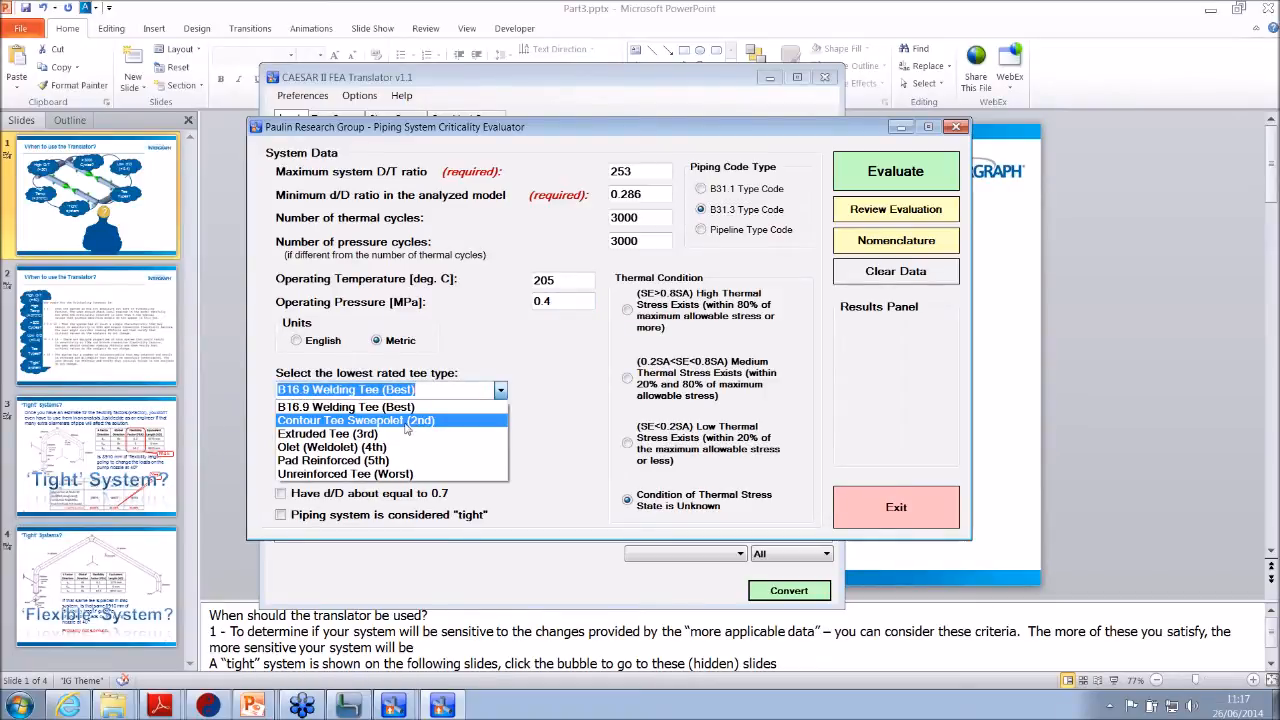
pyautogui.click(400, 474)
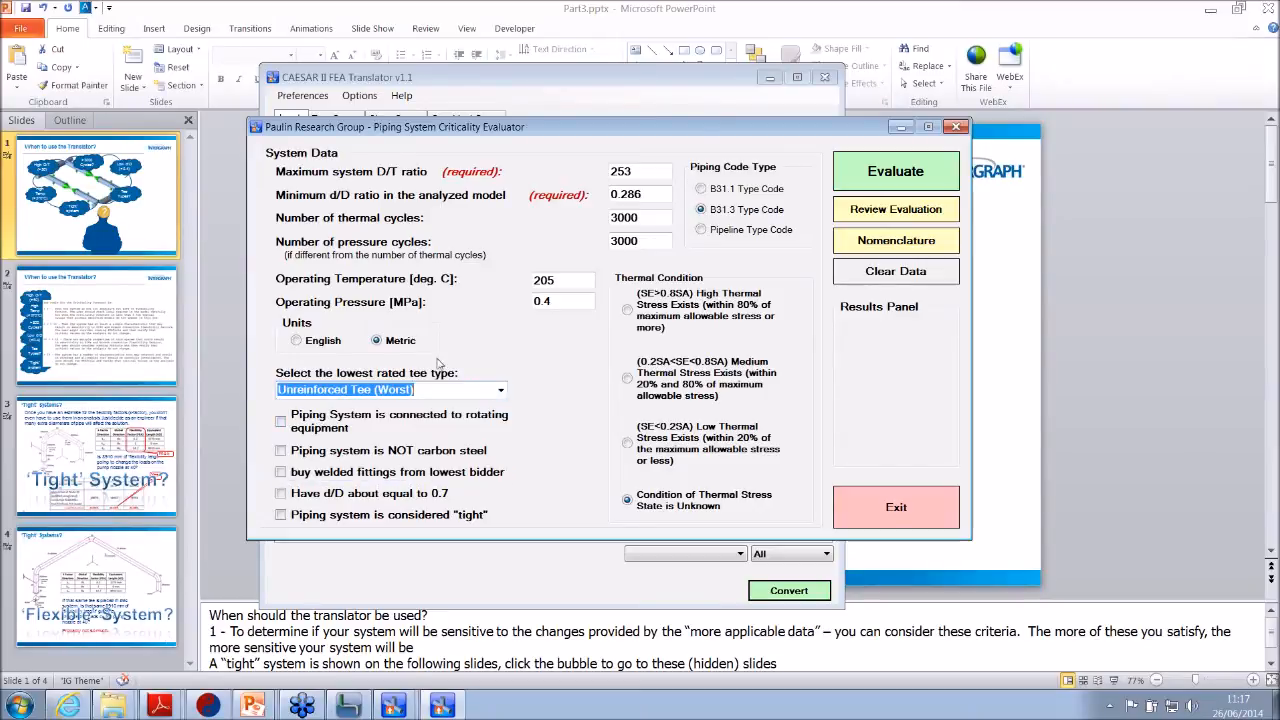
pyautogui.click(500, 390)
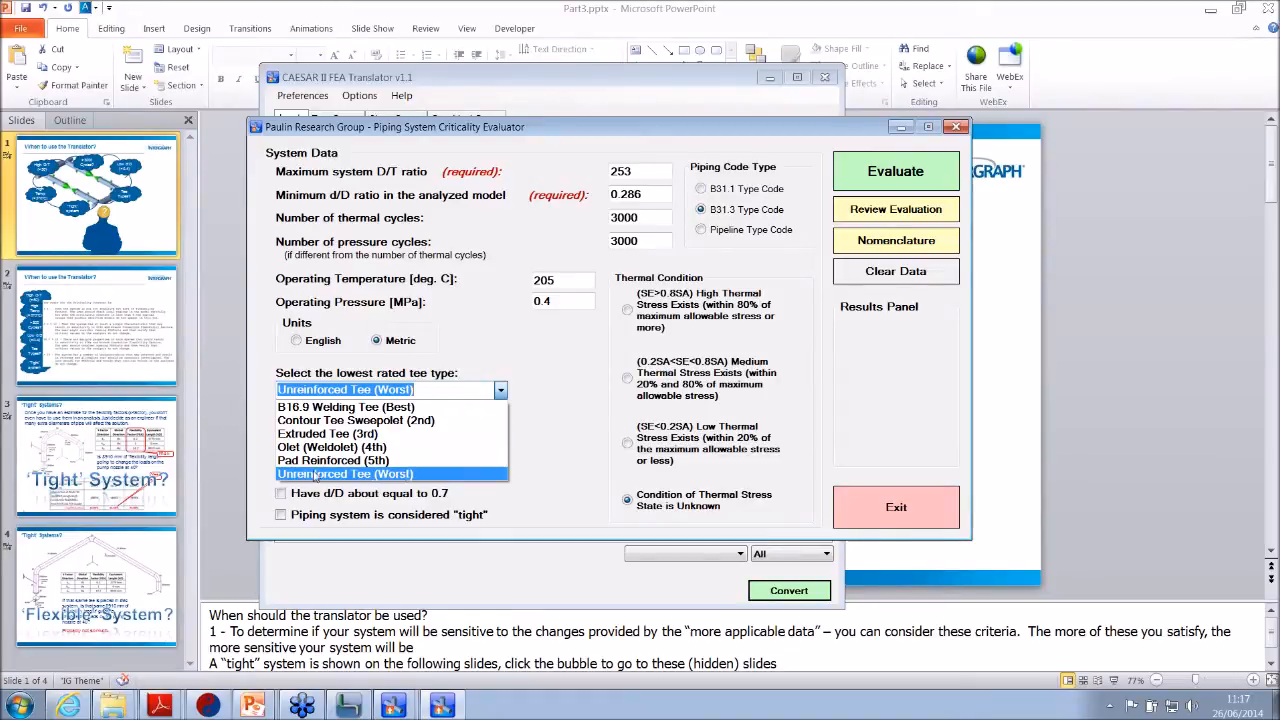
pyautogui.click(385, 475)
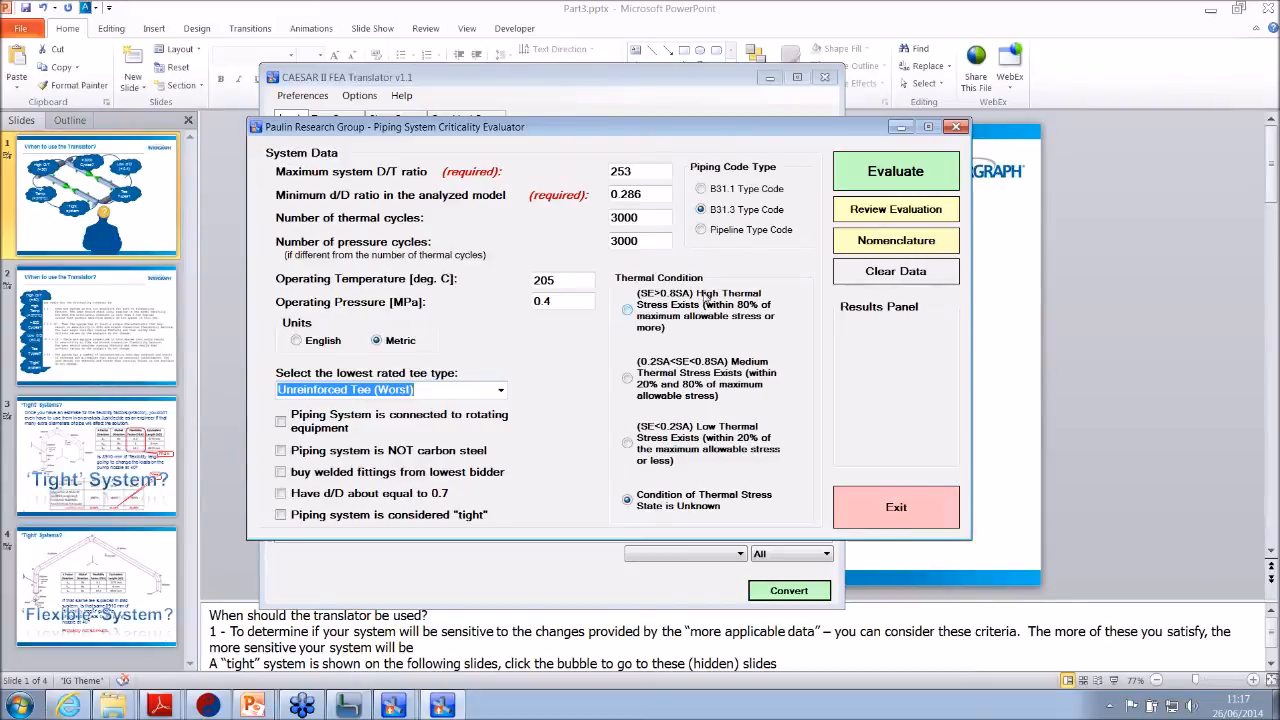
pyautogui.click(628, 311)
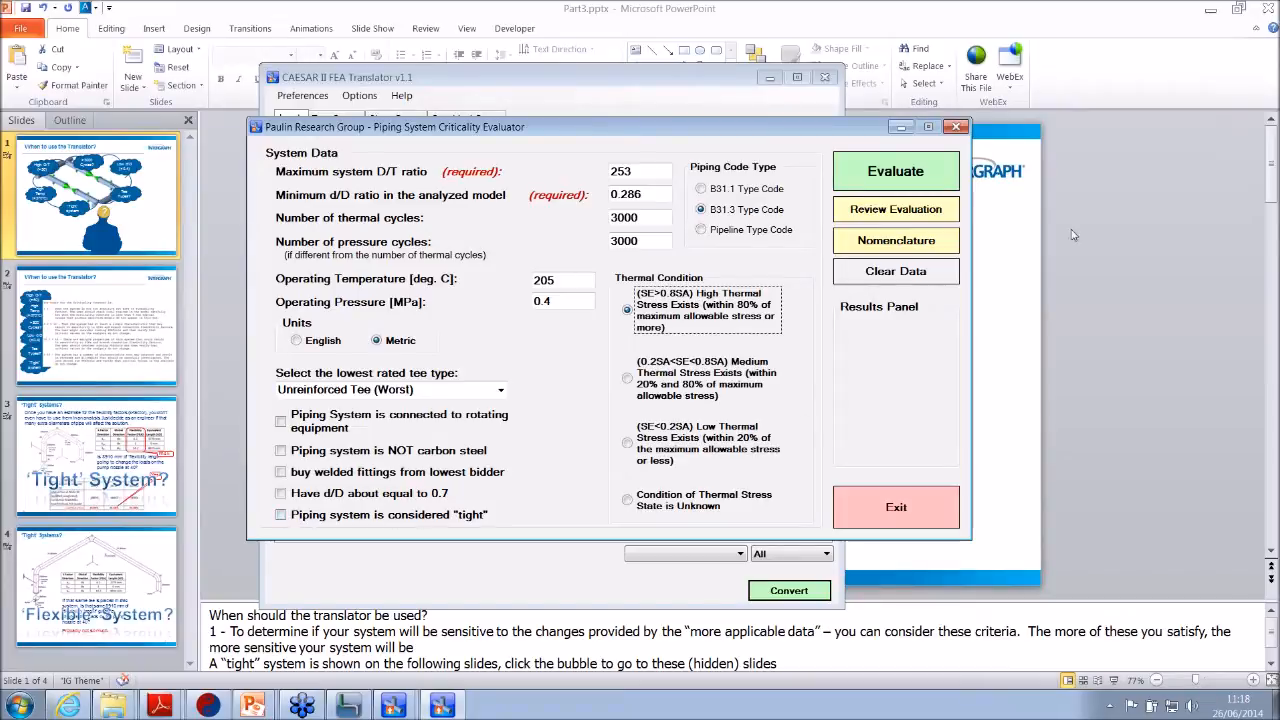
# - Evaluate the piping system's criticality and review the evaluation text, including the minimum d/D ratio note, before exiting the evaluator
pyautogui.click(884, 180)
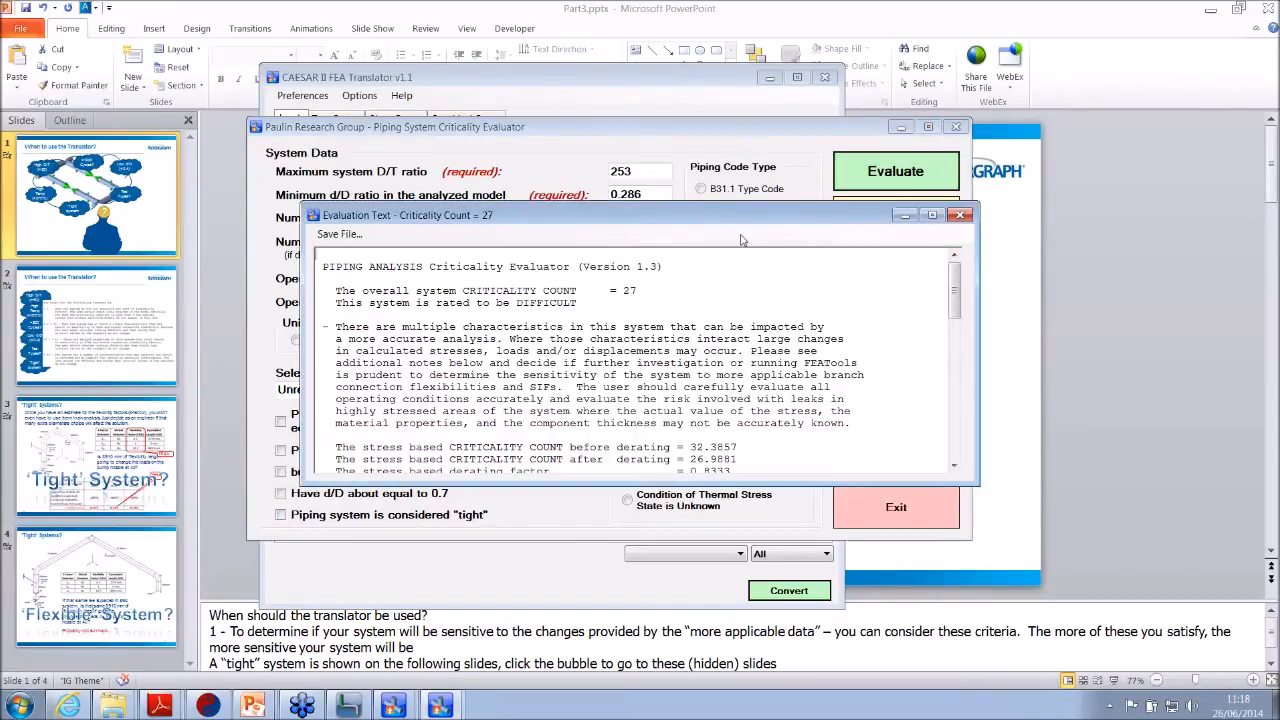
pyautogui.moveTo(830, 220); pyautogui.dragTo(669, 261)
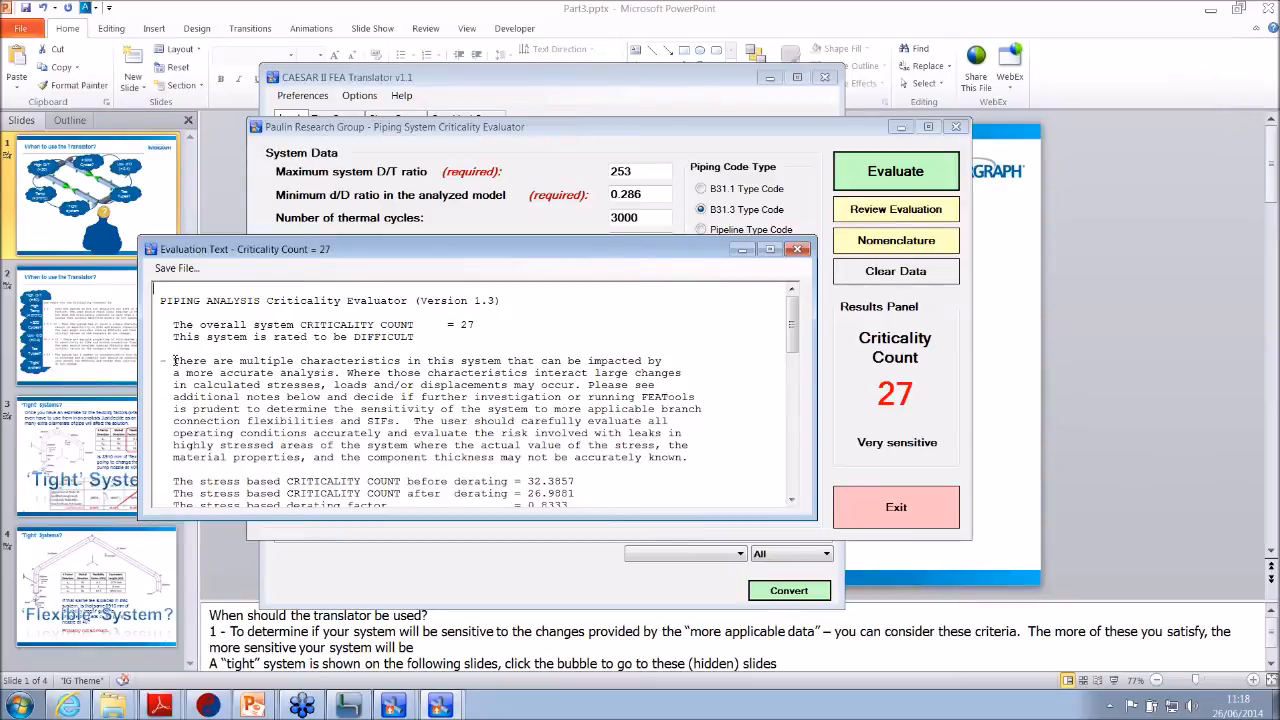
pyautogui.moveTo(174, 361); pyautogui.dragTo(336, 374)
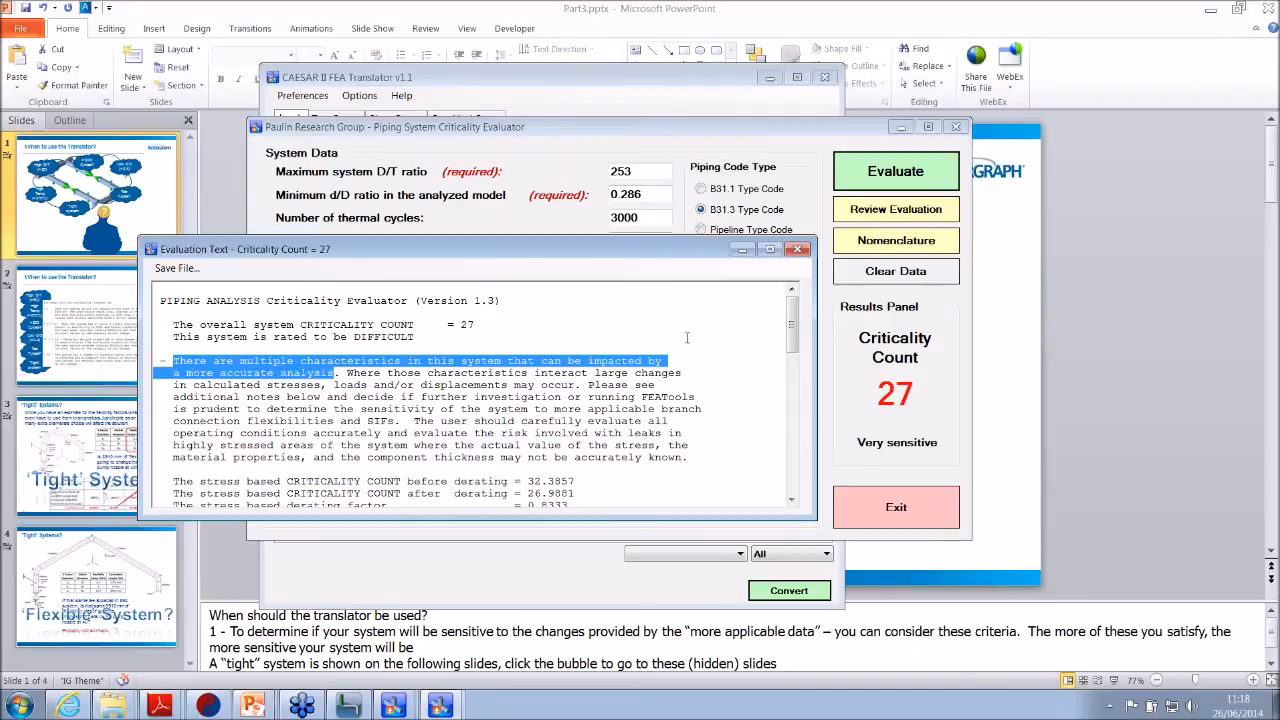
pyautogui.scroll(-3, 687, 337)
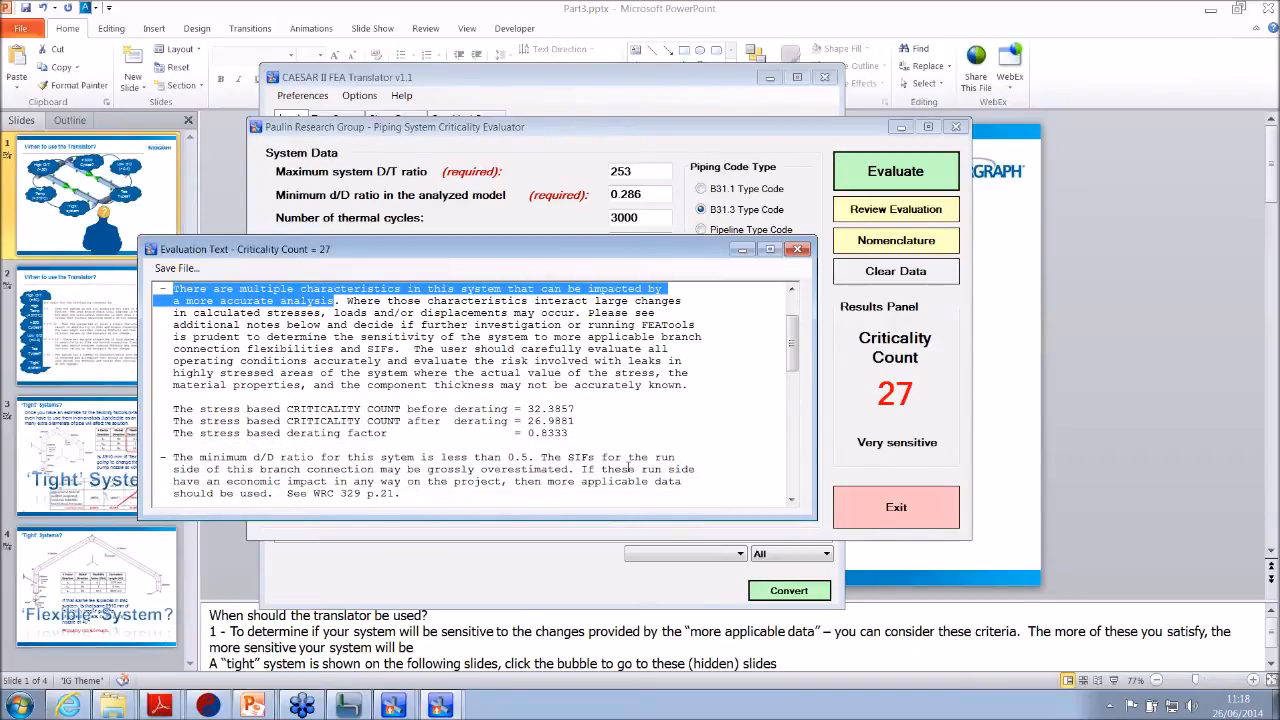
pyautogui.scroll(-3, 621, 400)
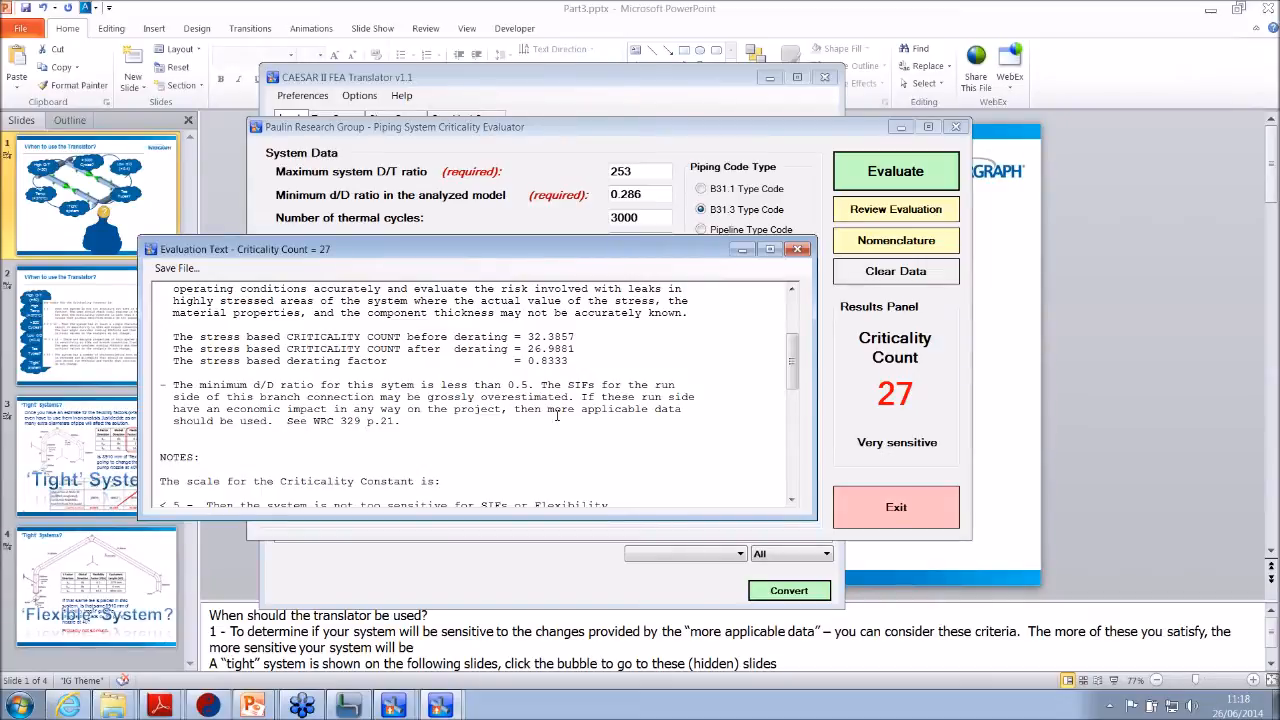
pyautogui.moveTo(547, 409); pyautogui.dragTo(268, 421)
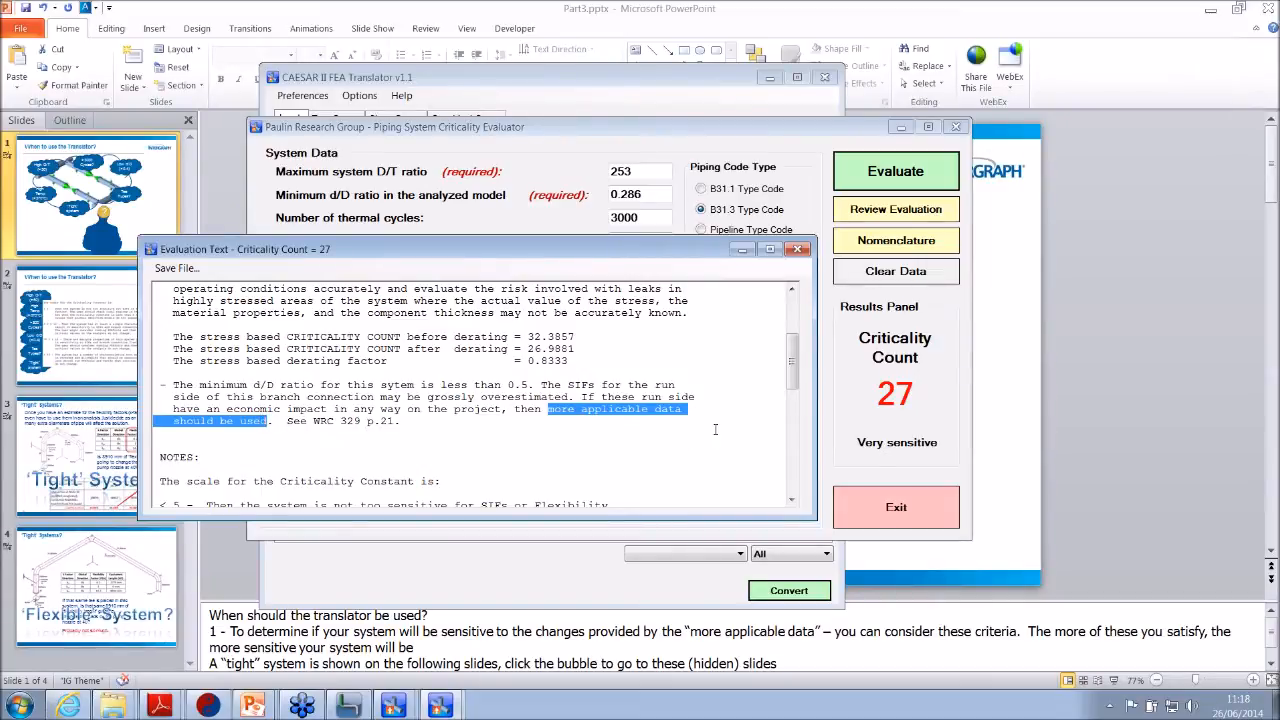
pyautogui.click(800, 251)
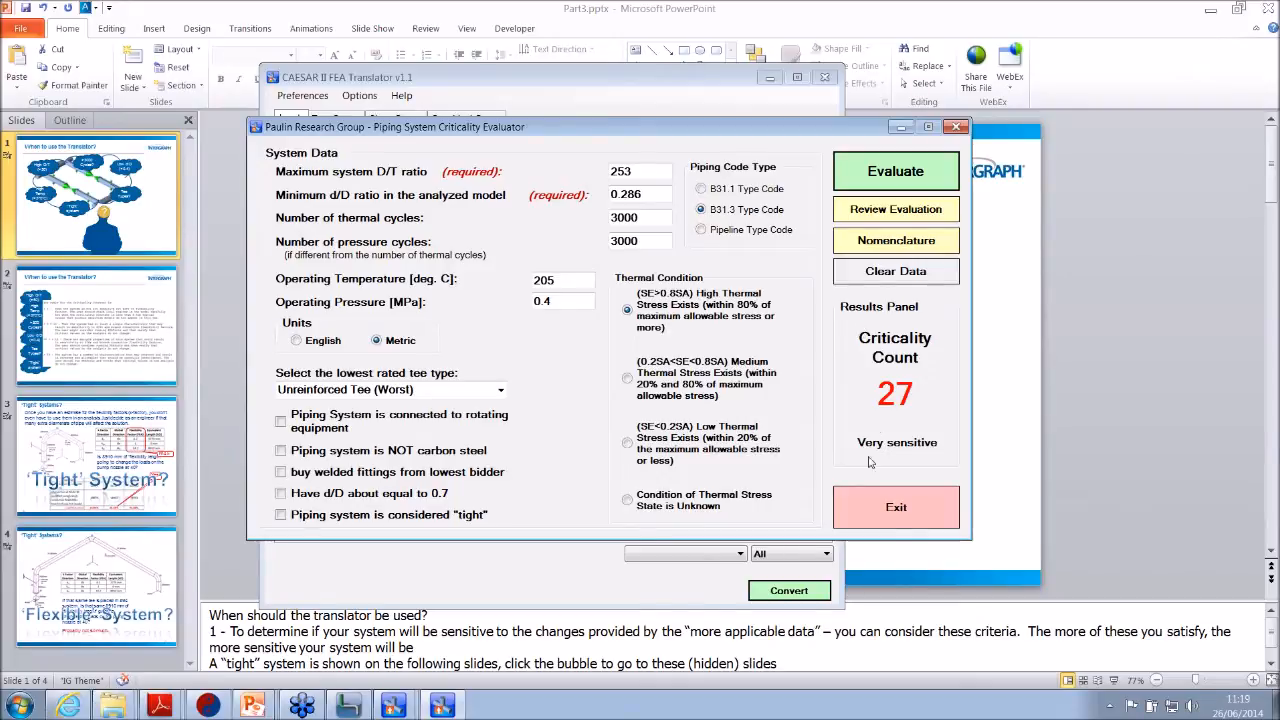
pyautogui.click(896, 507)
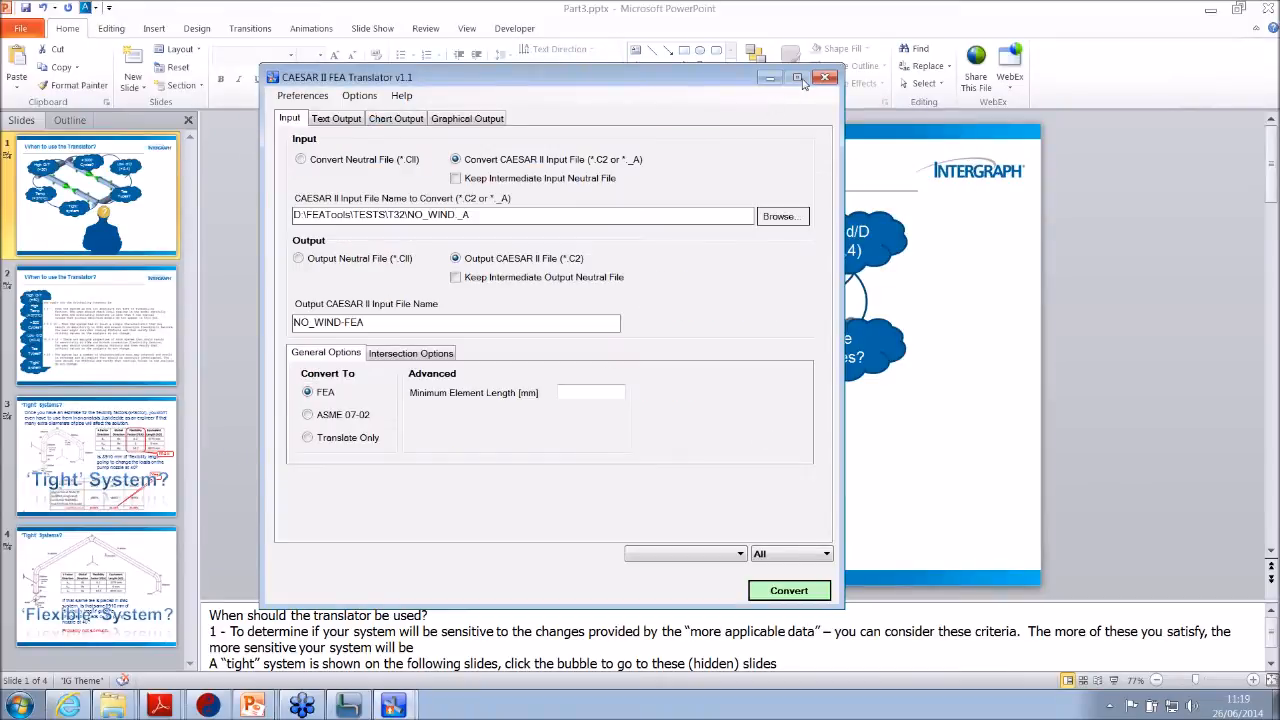
# - Switch to the other FEA Translator window running the customer example and acknowledge its conversion message
pyautogui.moveTo(407, 706)
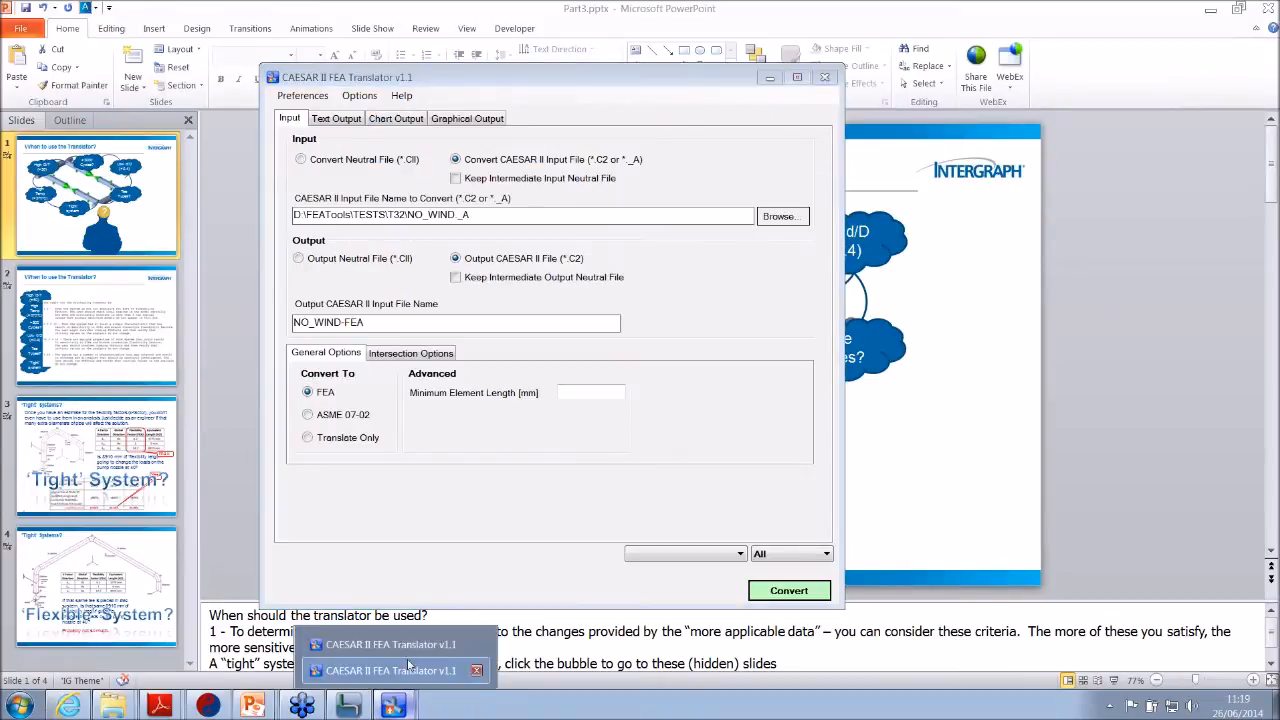
pyautogui.click(450, 671)
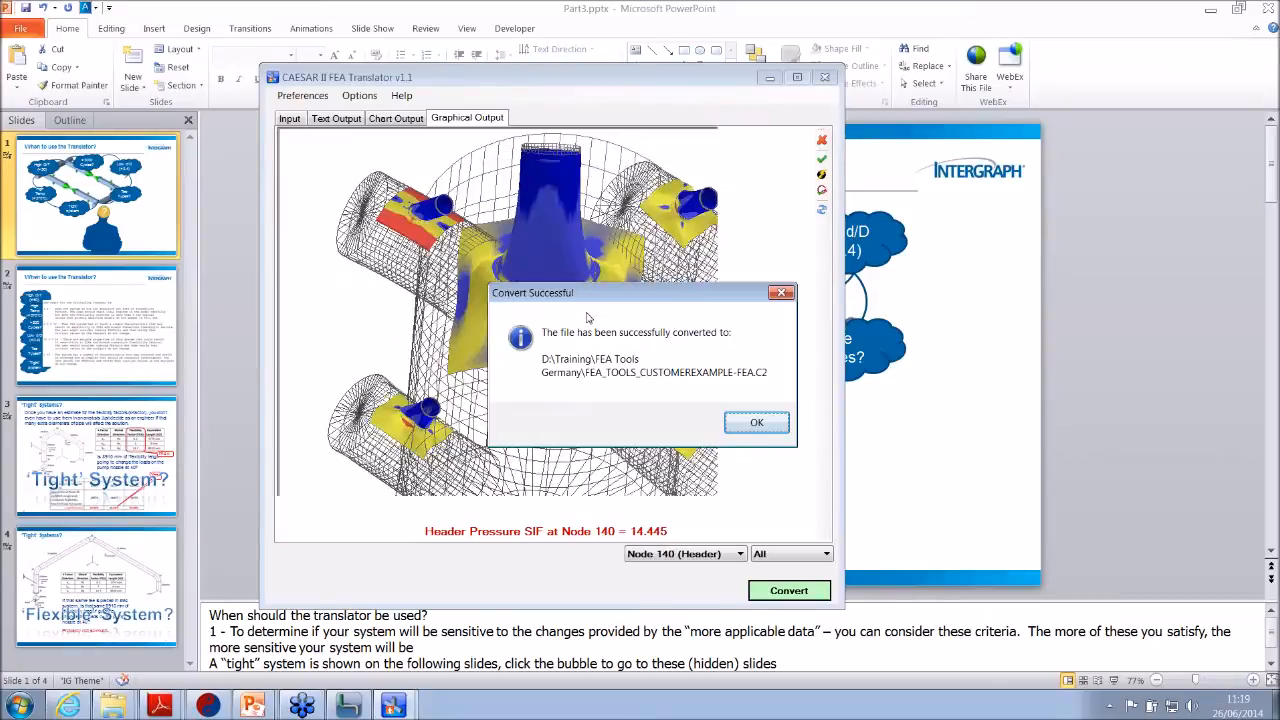
pyautogui.moveTo(601, 301); pyautogui.dragTo(513, 275)
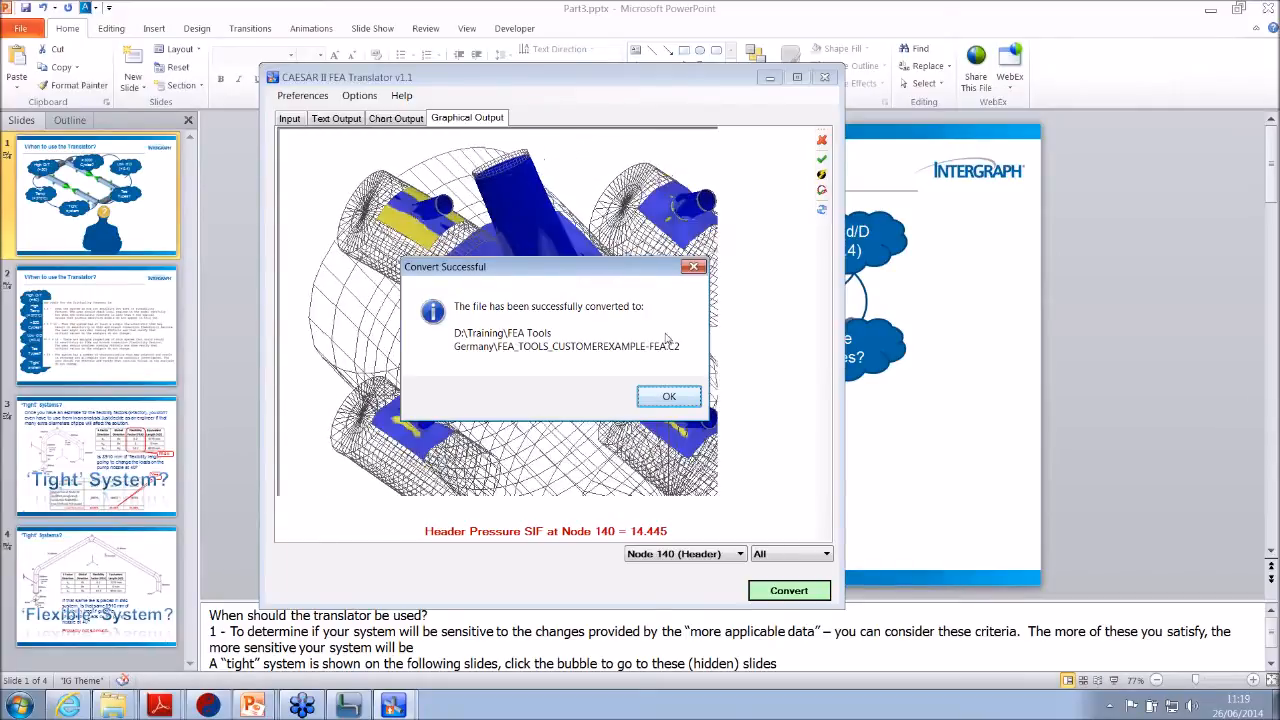
pyautogui.click(669, 396)
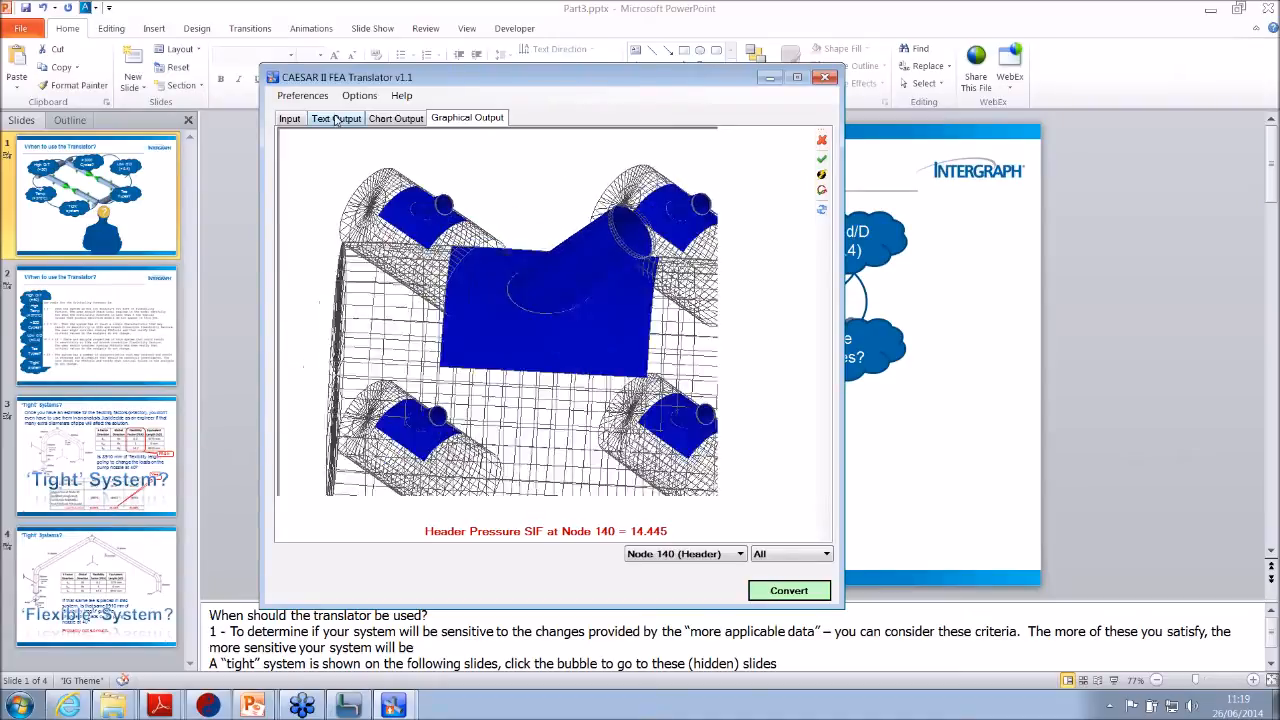
# - Review the converted customer example's SIF charts, graphical intersection results and translator text report
pyautogui.click(385, 119)
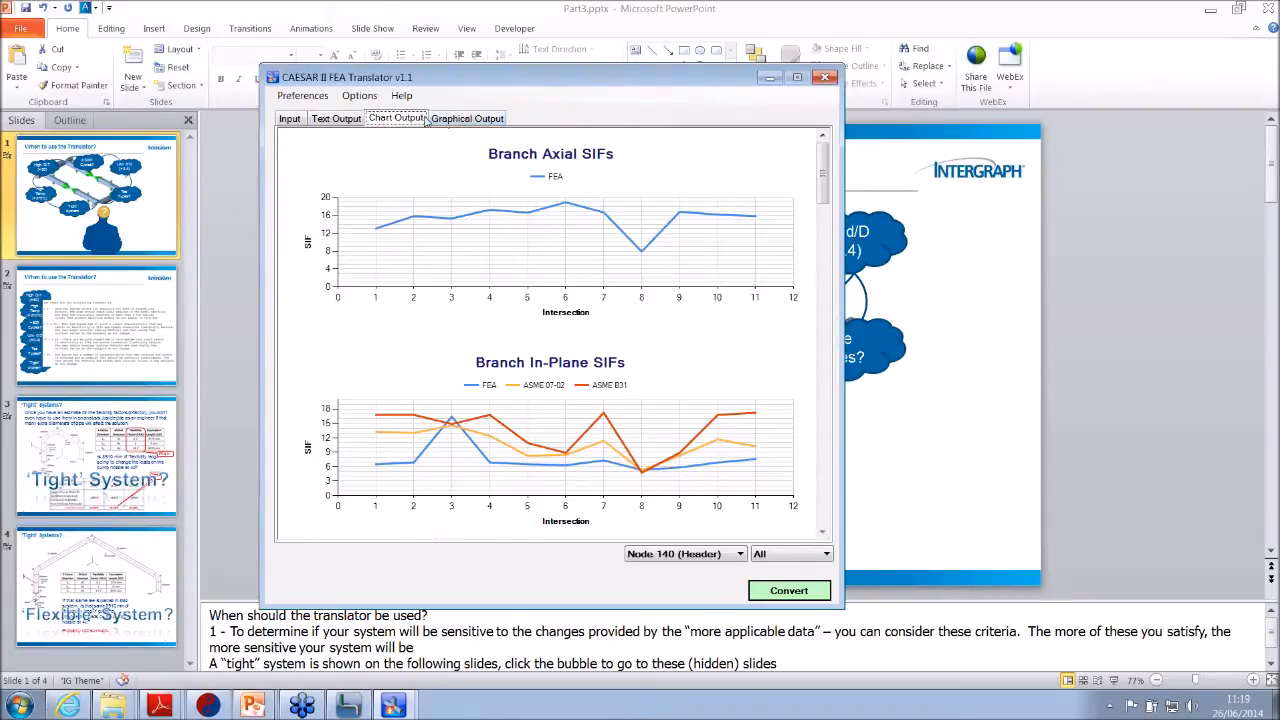
pyautogui.click(456, 120)
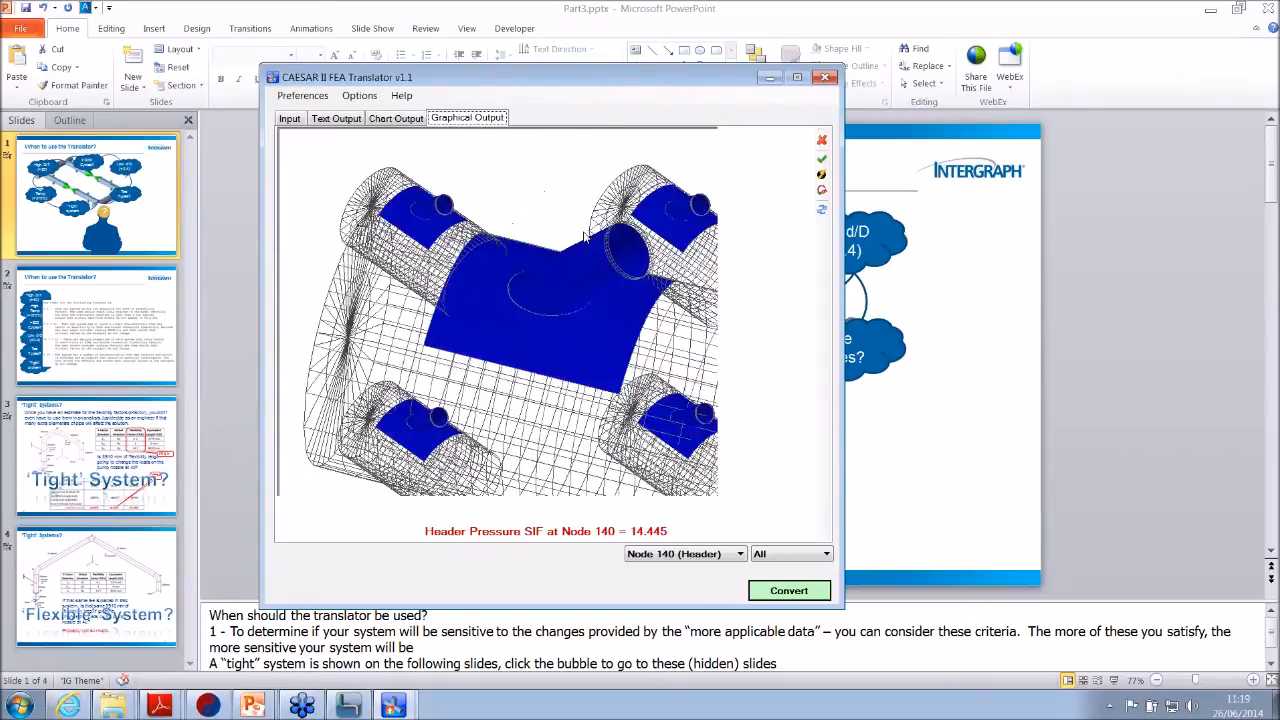
pyautogui.click(355, 118)
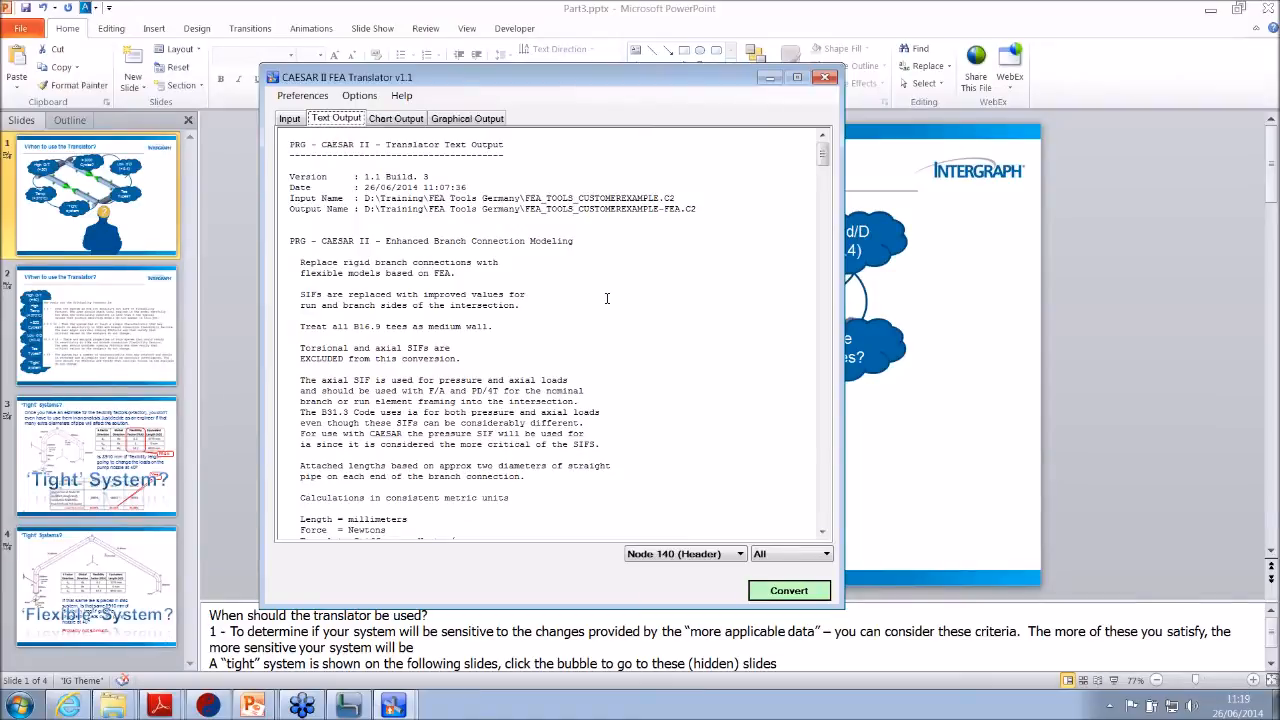
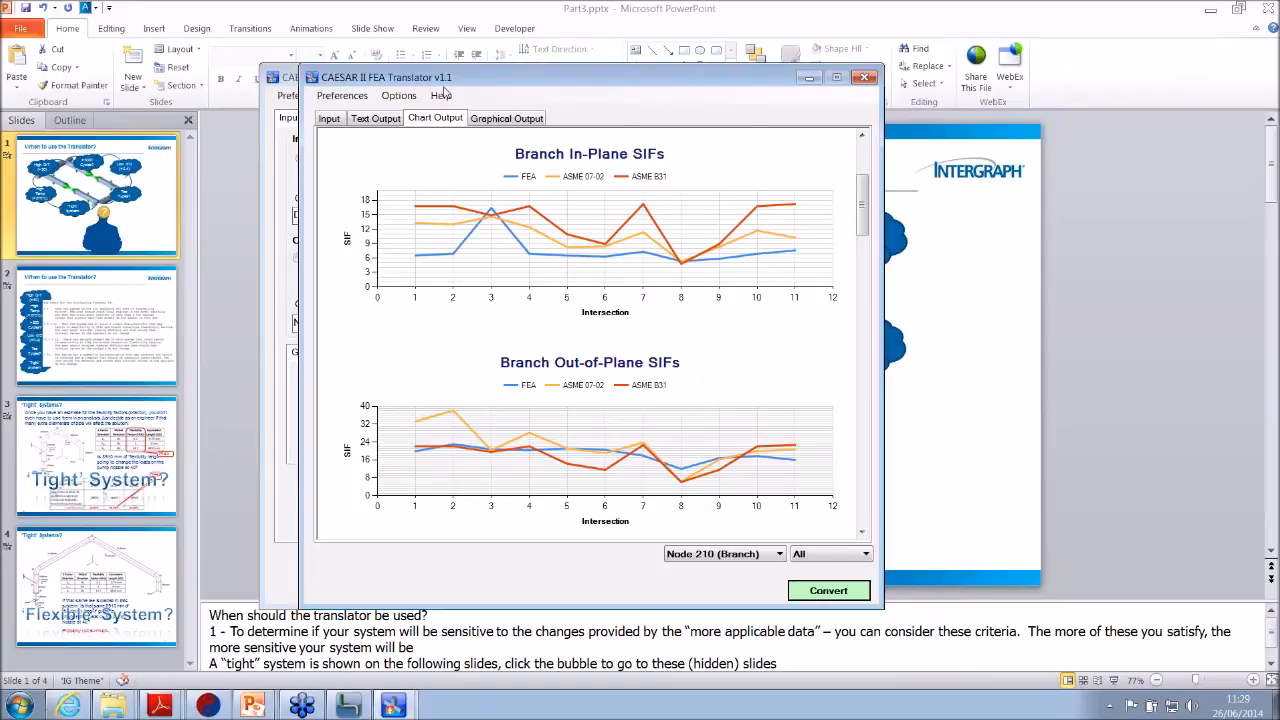
pyautogui.click(500, 118)
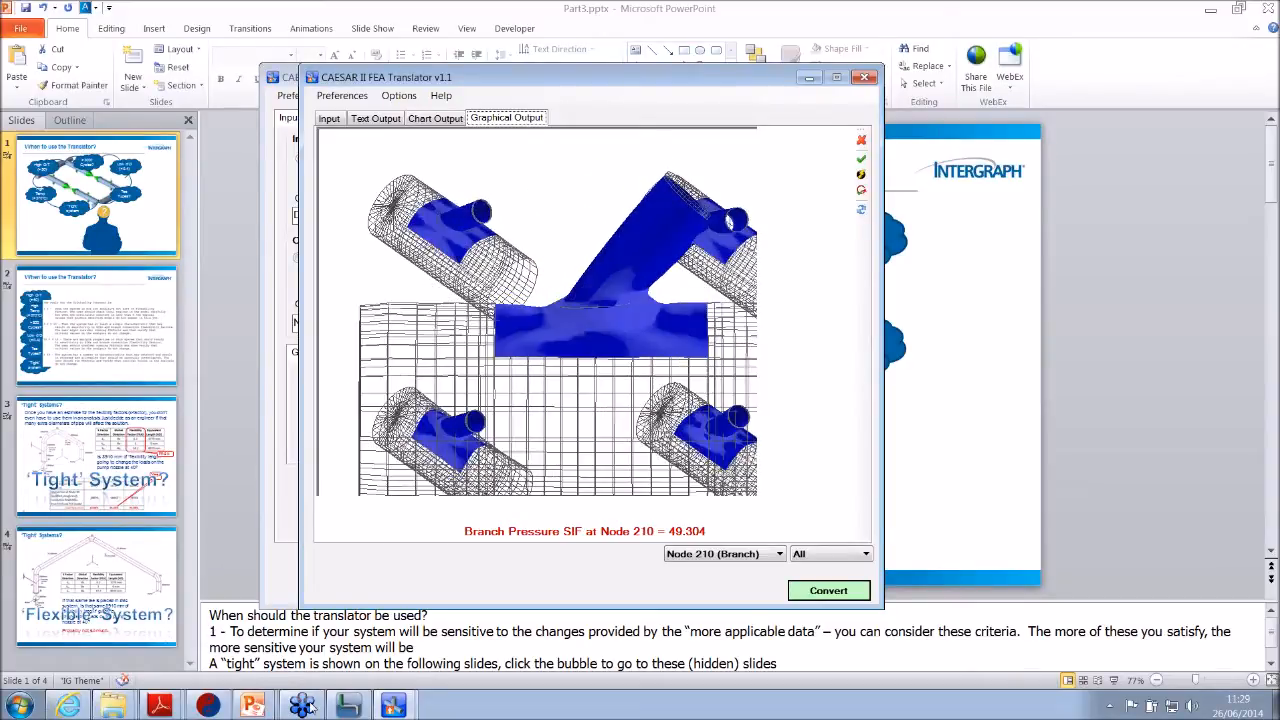
pyautogui.moveTo(308, 705)
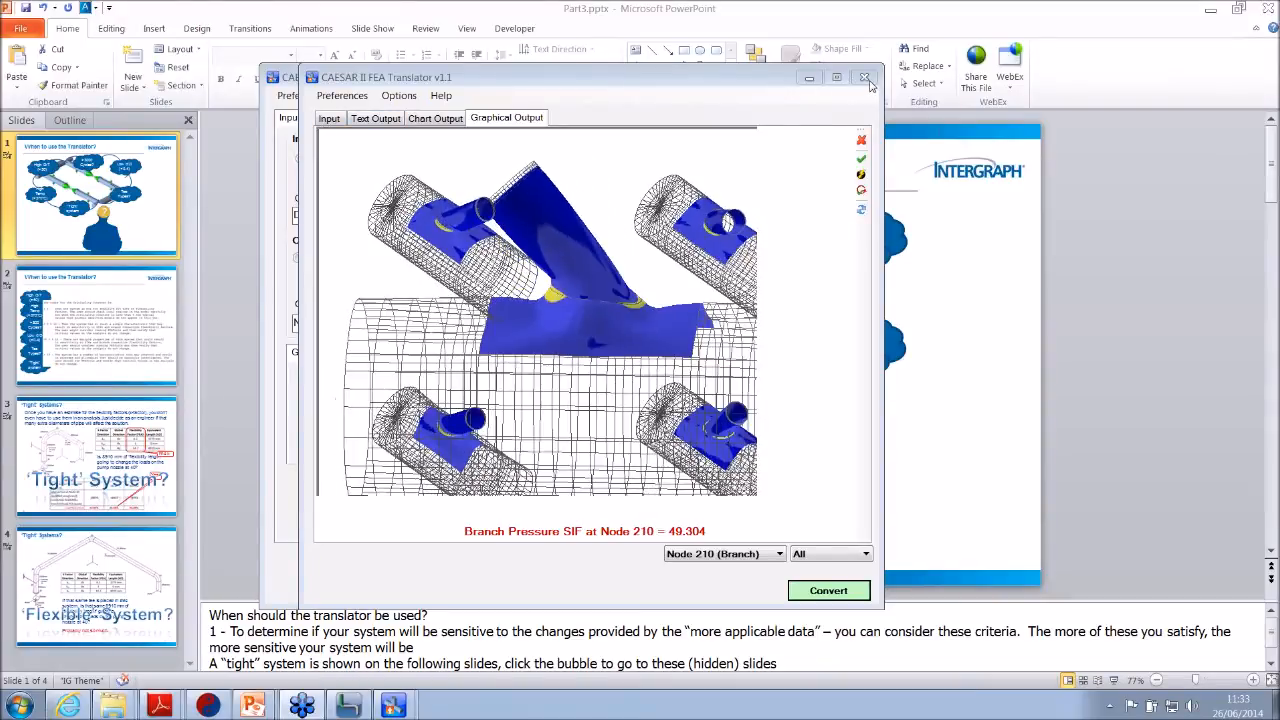
# - Recheck the customer example's SIF charts and text report, and close both FEA Translator windows
pyautogui.click(435, 118)
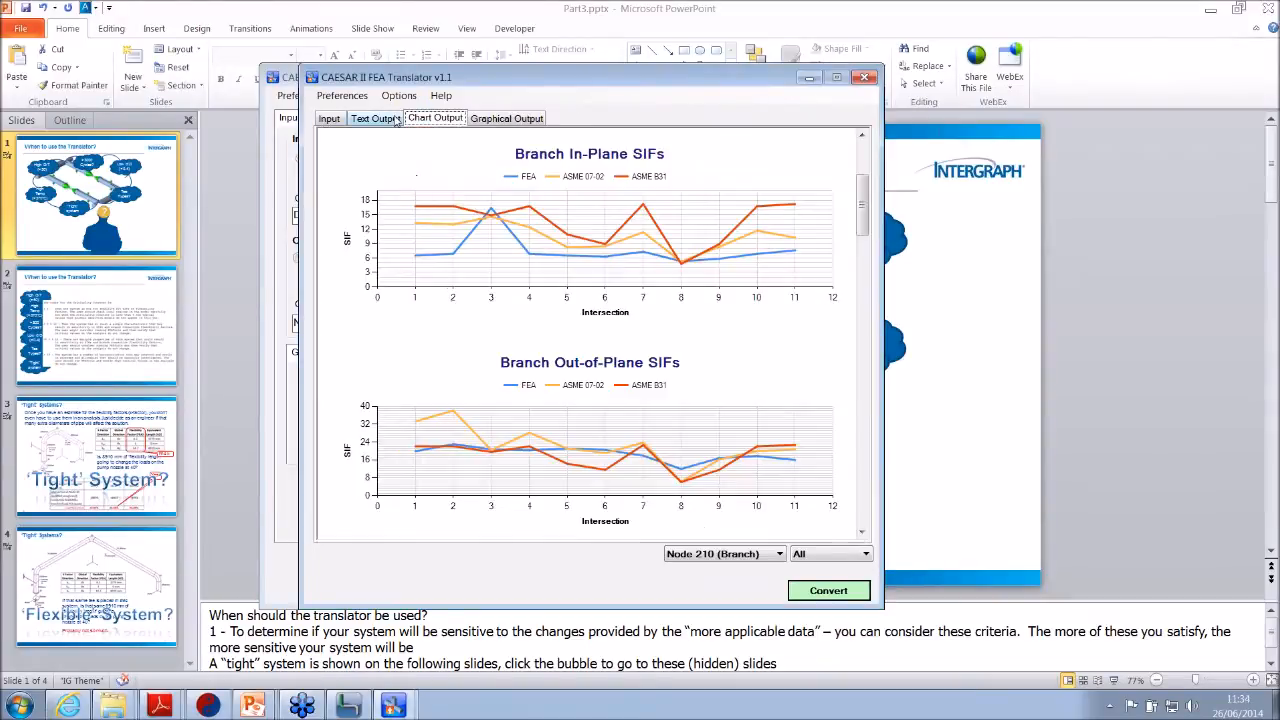
pyautogui.click(375, 118)
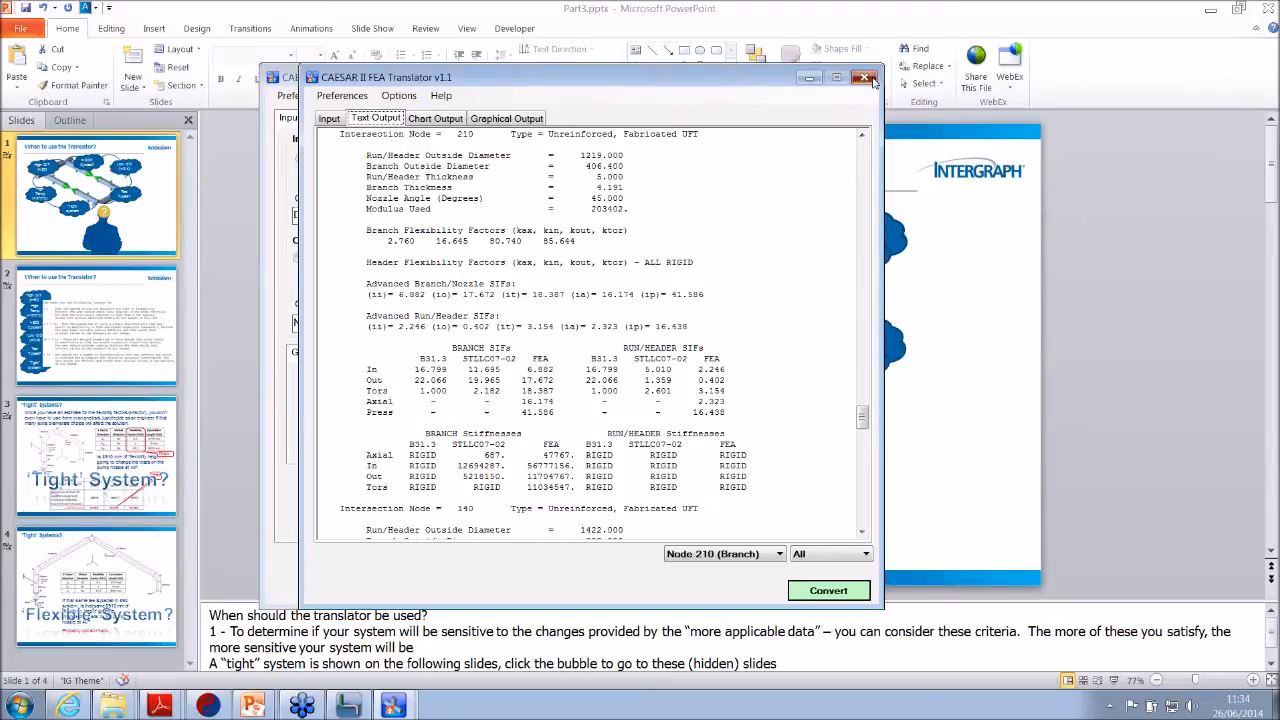
pyautogui.click(866, 78)
pyautogui.click(836, 72)
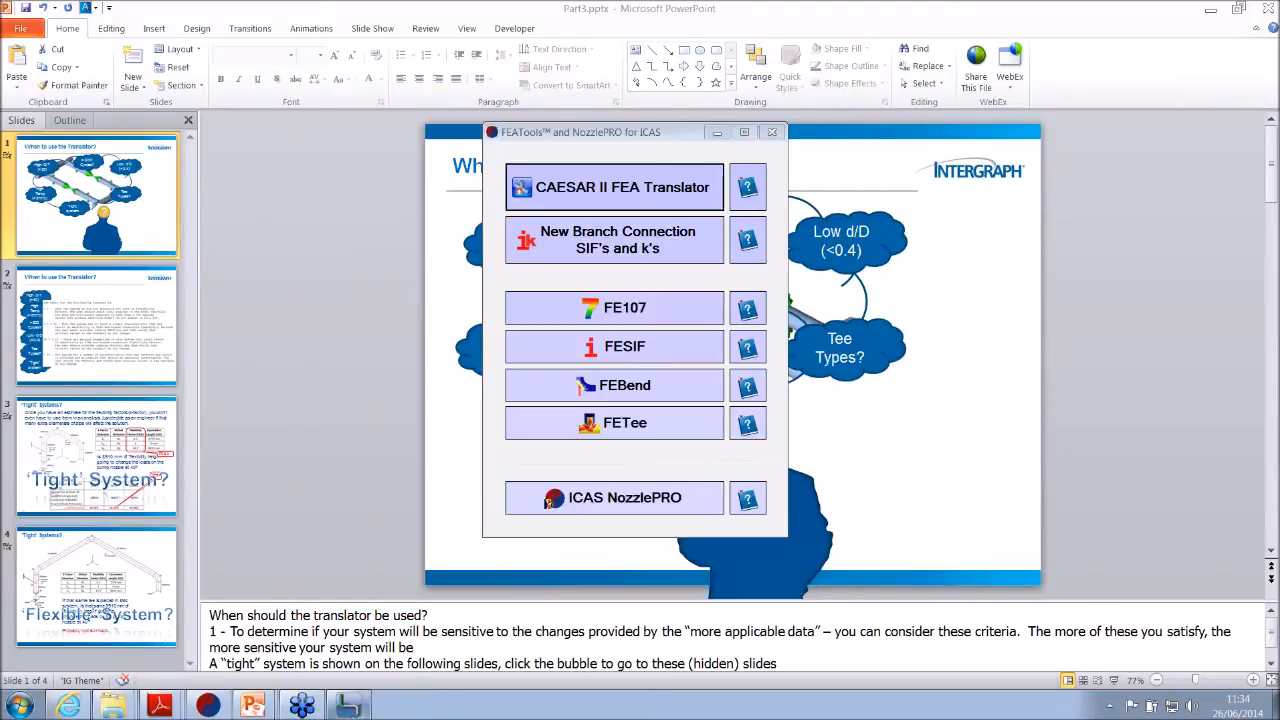
# - Switch to CAESAR II, open the converted file FEA_TOOLS_CUSTOMEREXAMPLE-FEA.C2 and start its piping input
pyautogui.click(348, 705)
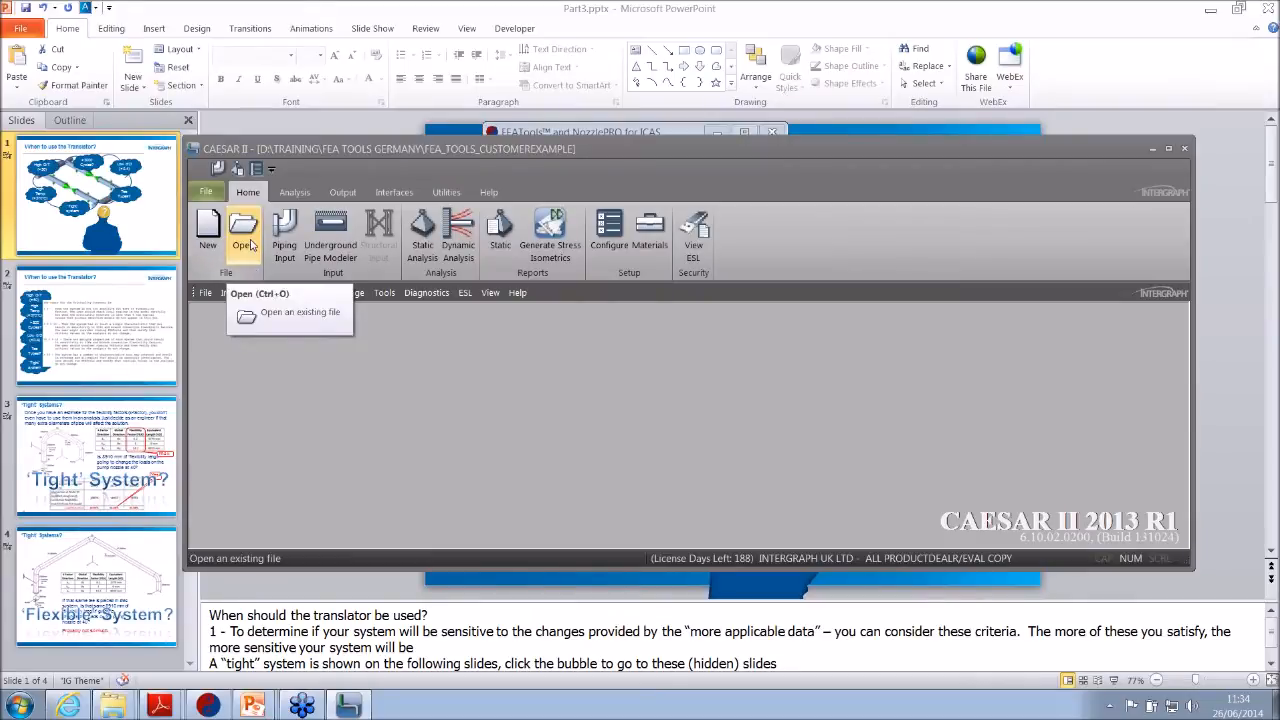
pyautogui.click(250, 245)
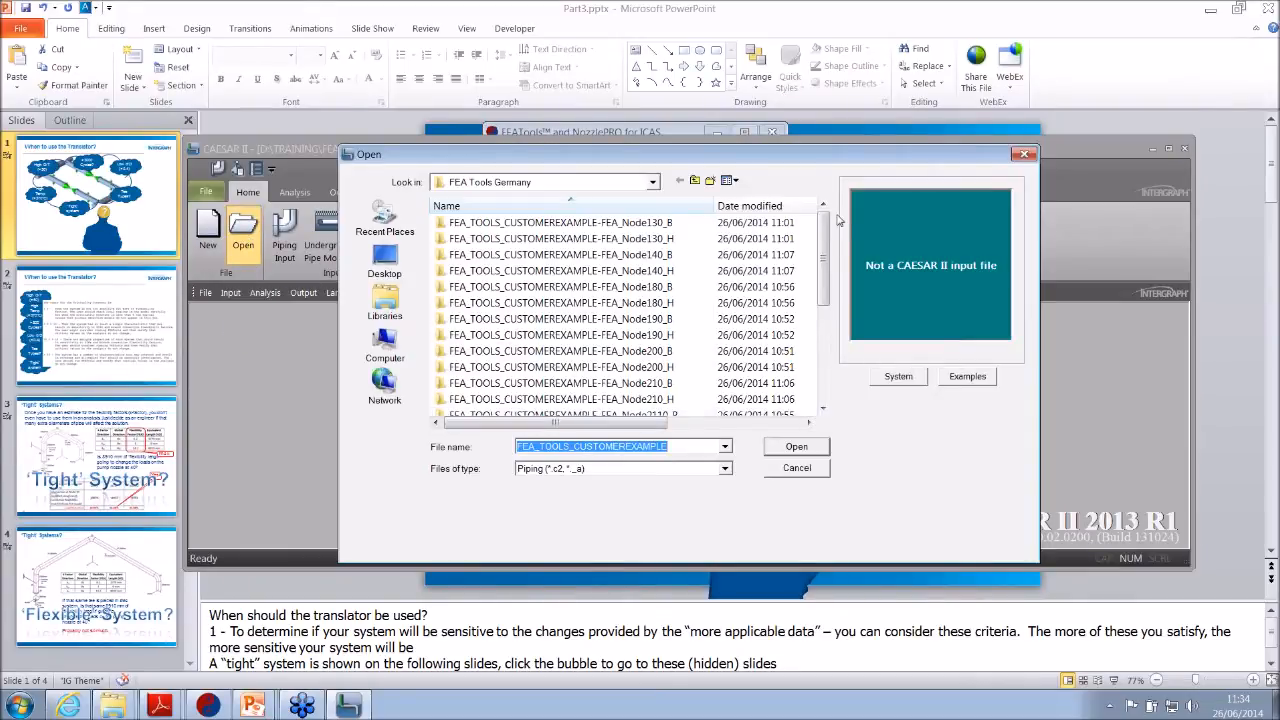
pyautogui.moveTo(823, 250); pyautogui.dragTo(823, 350)
pyautogui.click(580, 399)
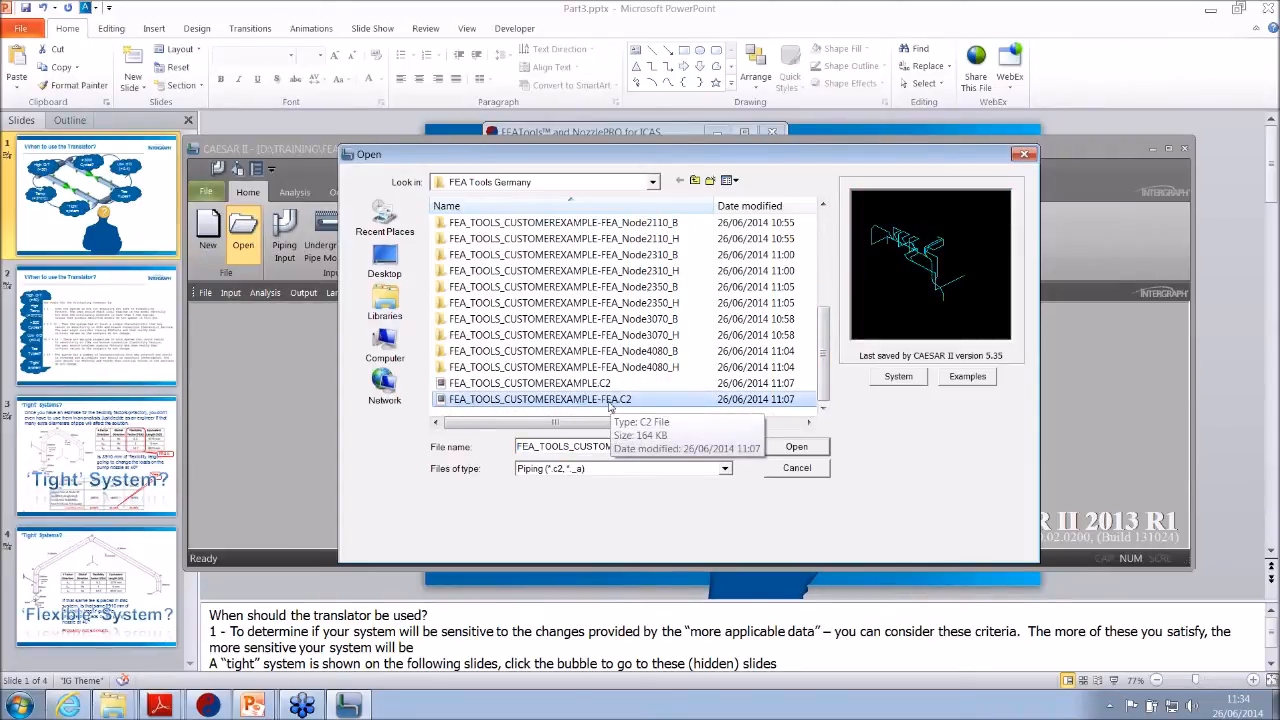
pyautogui.click(790, 450)
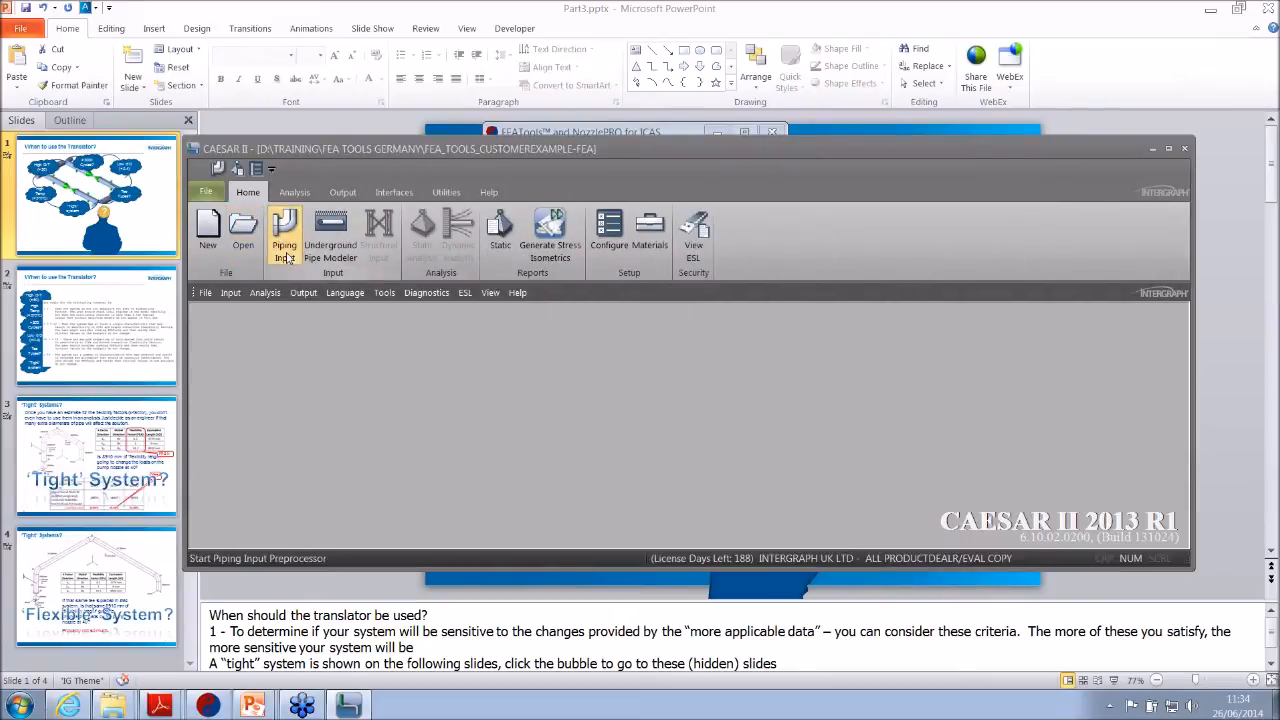
pyautogui.click(286, 257)
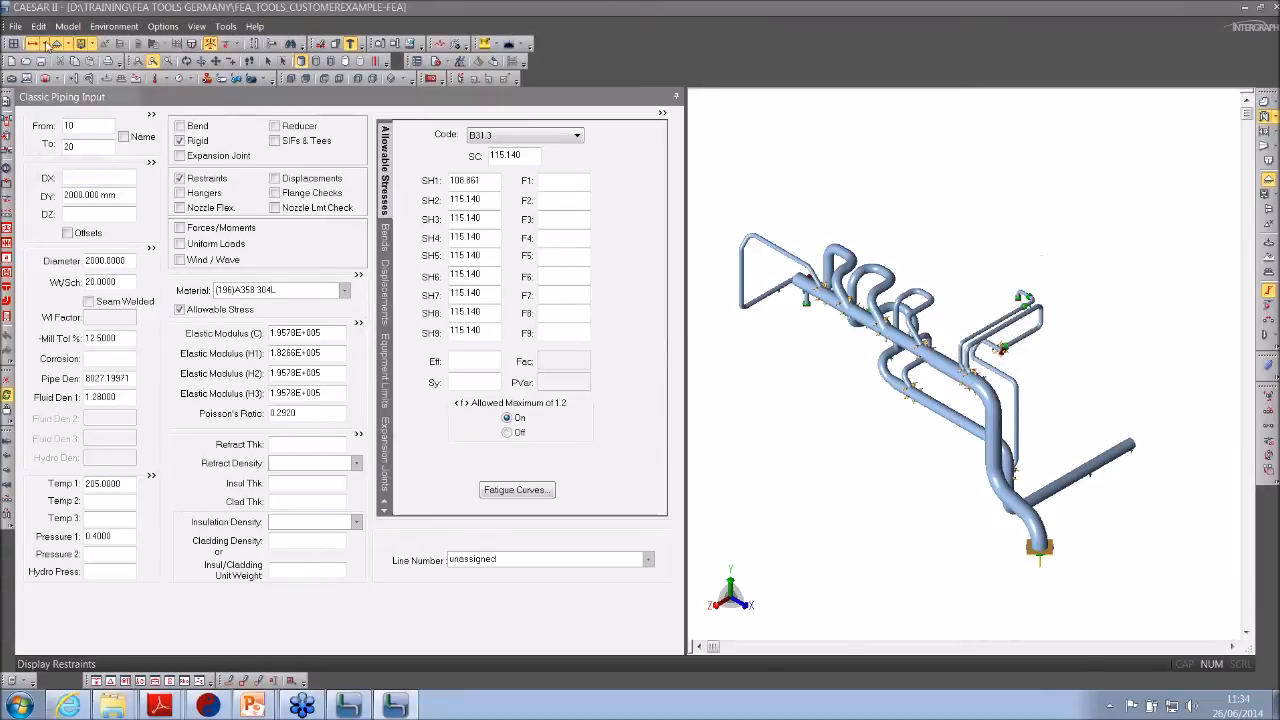
# - Enlarge the restraint symbols in the piping model and examine the restraints at the header's branch intersections
pyautogui.click(46, 46)
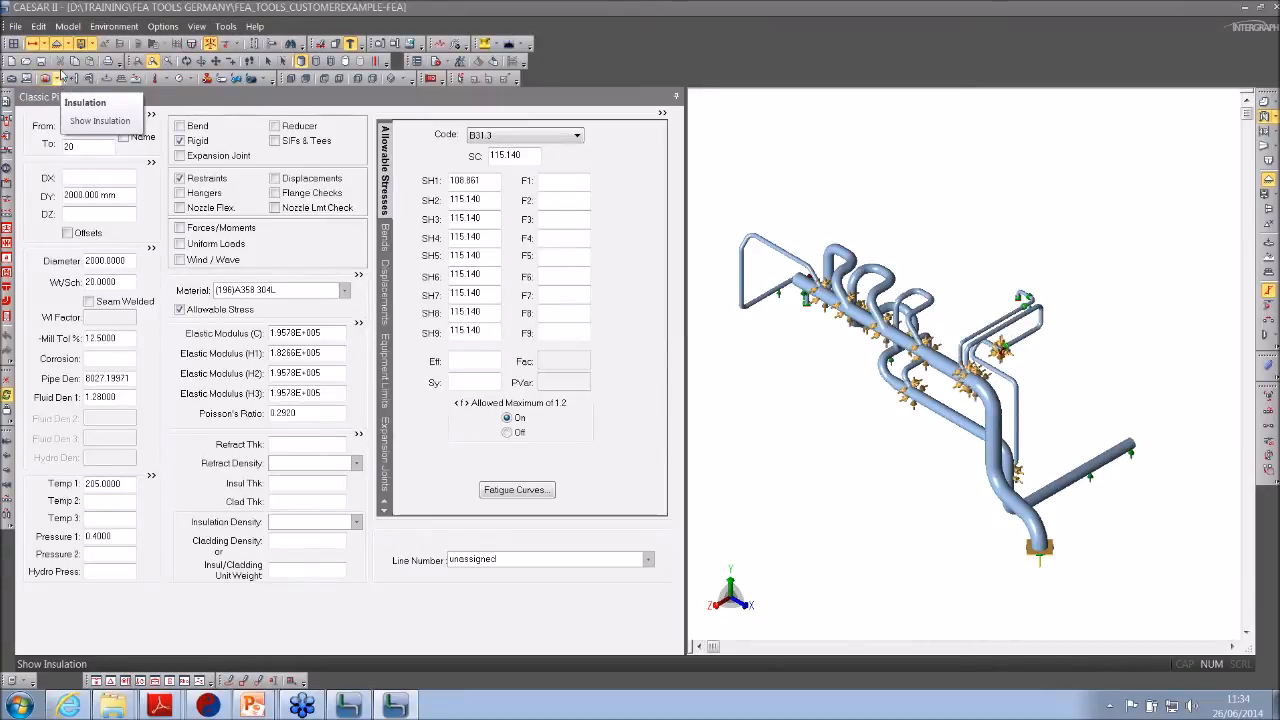
pyautogui.scroll(5, 881, 418)
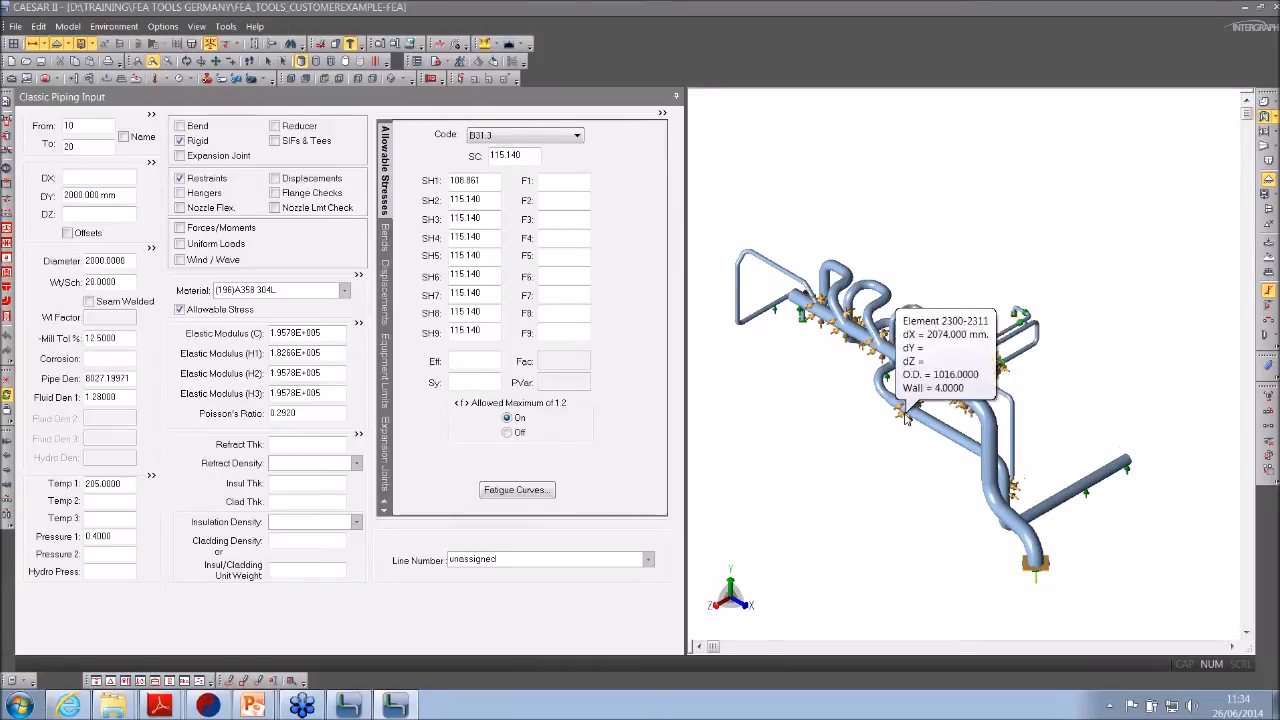
pyautogui.scroll(3, 853, 416)
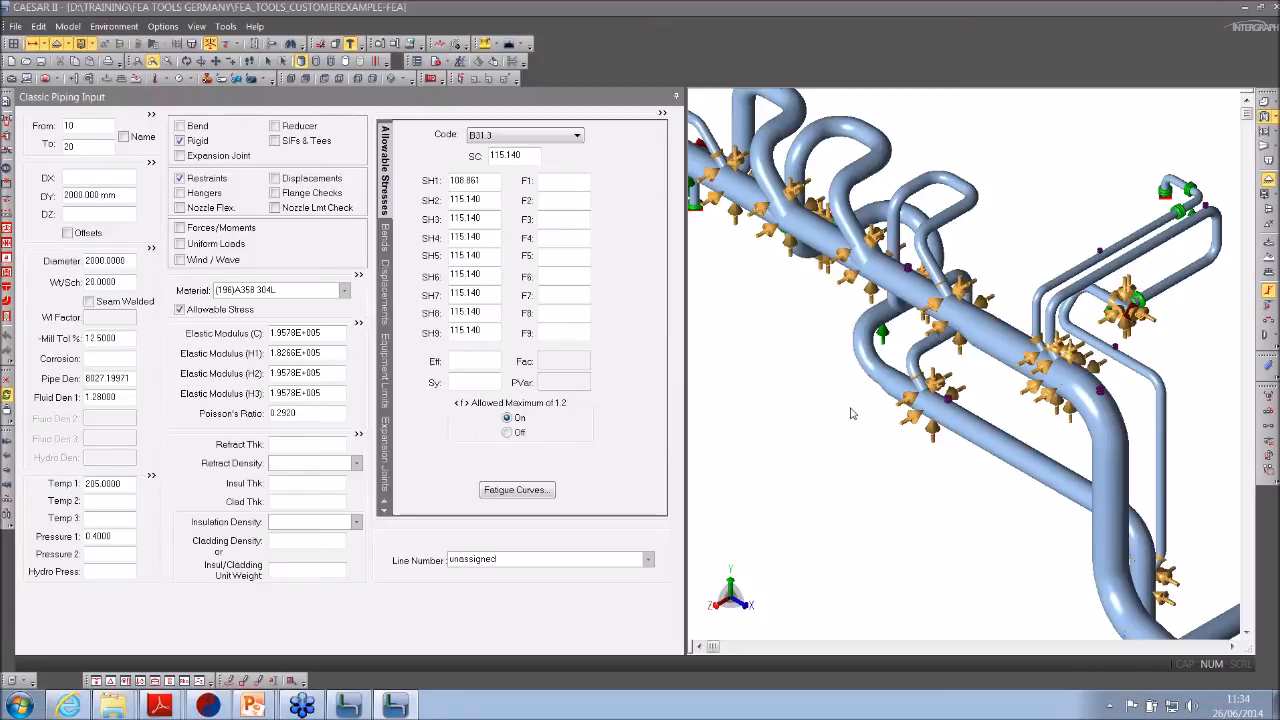
pyautogui.scroll(3, 773, 310)
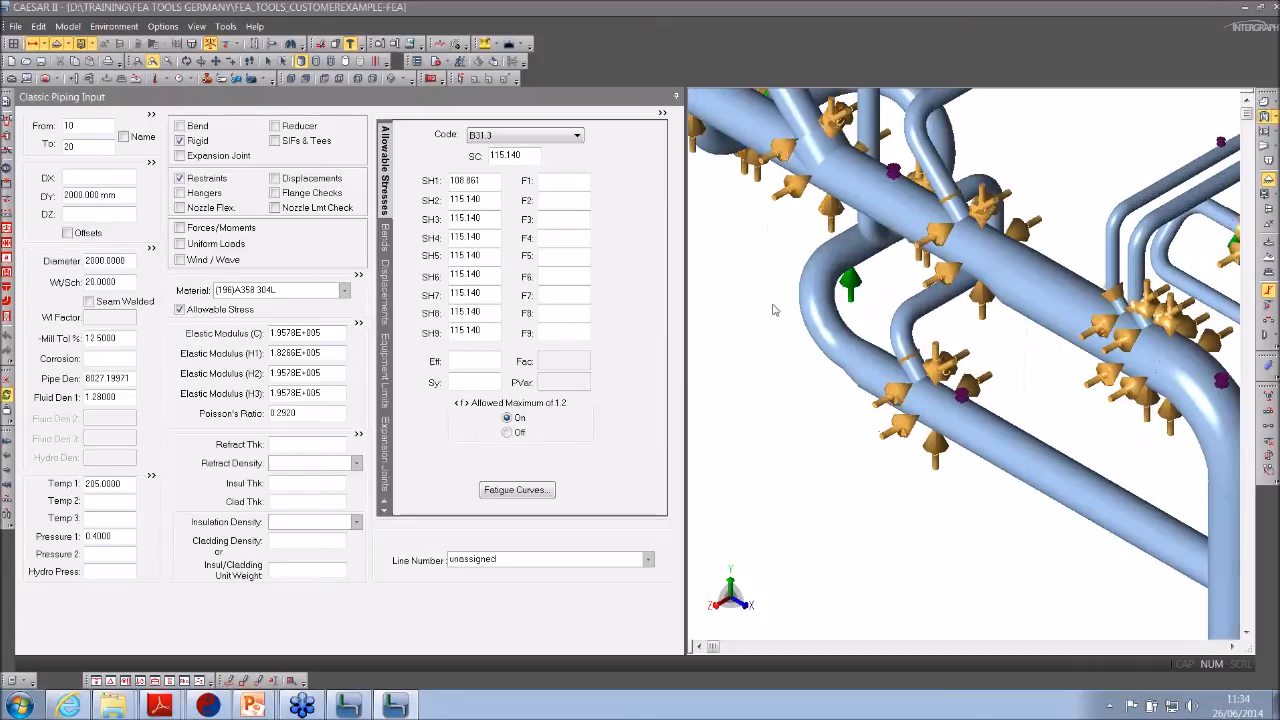
pyautogui.scroll(3, 773, 310)
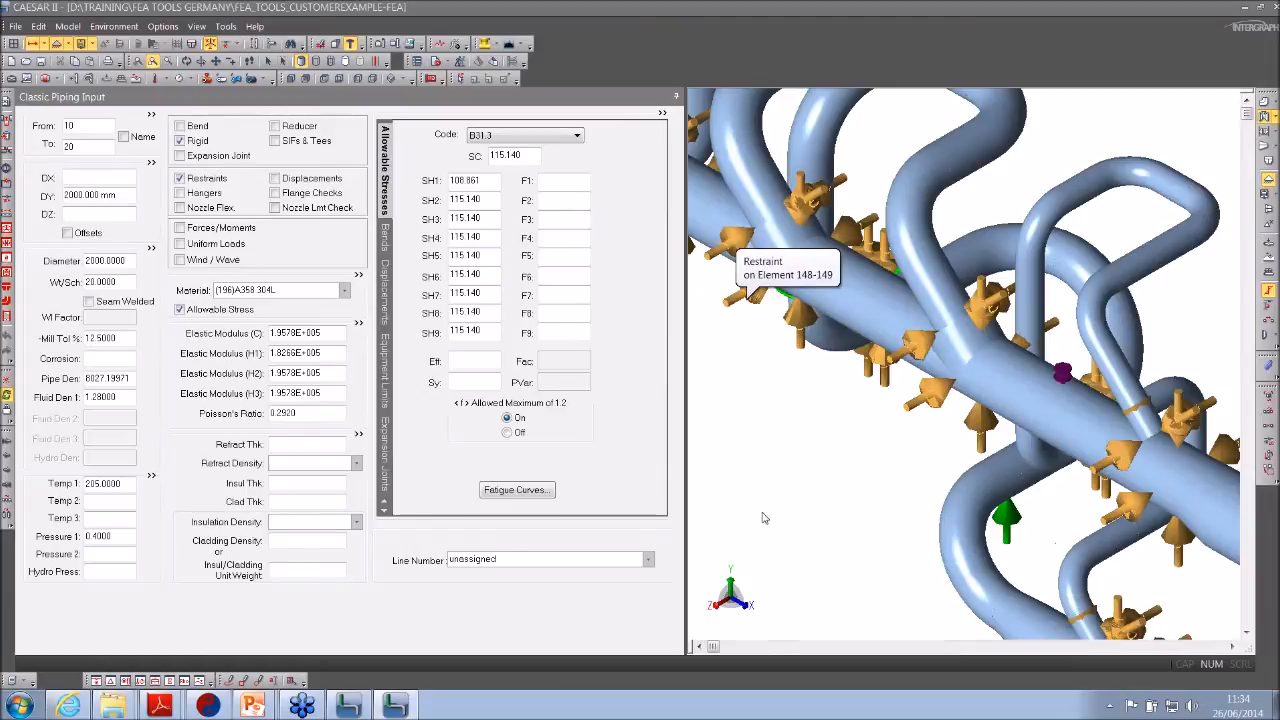
pyautogui.moveTo(757, 379); pyautogui.dragTo(886, 471)
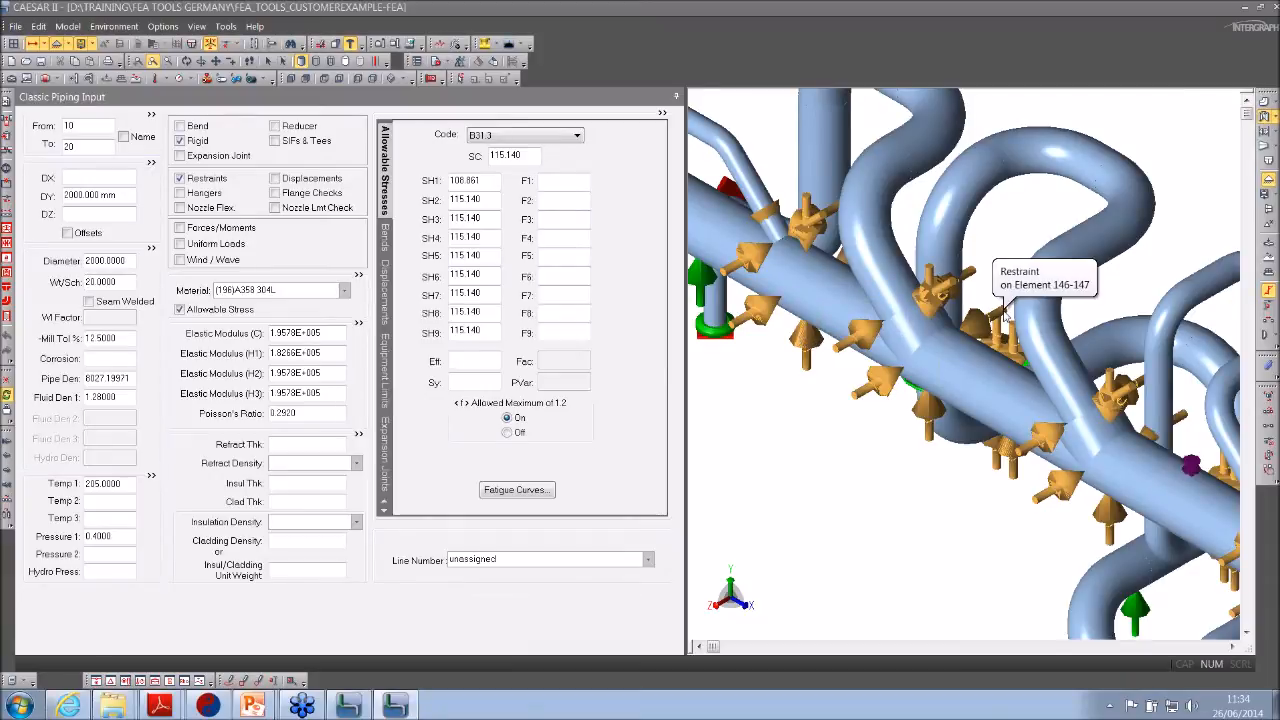
pyautogui.moveTo(948, 522); pyautogui.dragTo(842, 304)
pyautogui.scroll(-1, 888, 317)
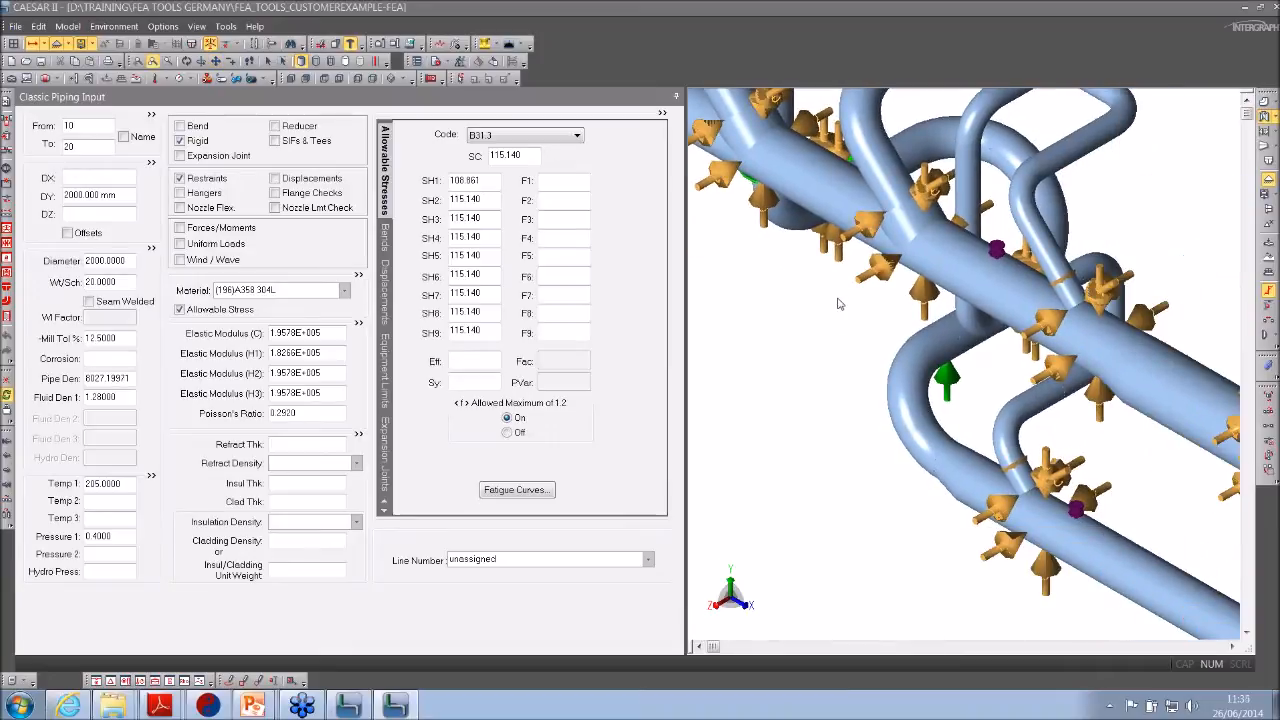
pyautogui.moveTo(822, 352); pyautogui.dragTo(864, 424)
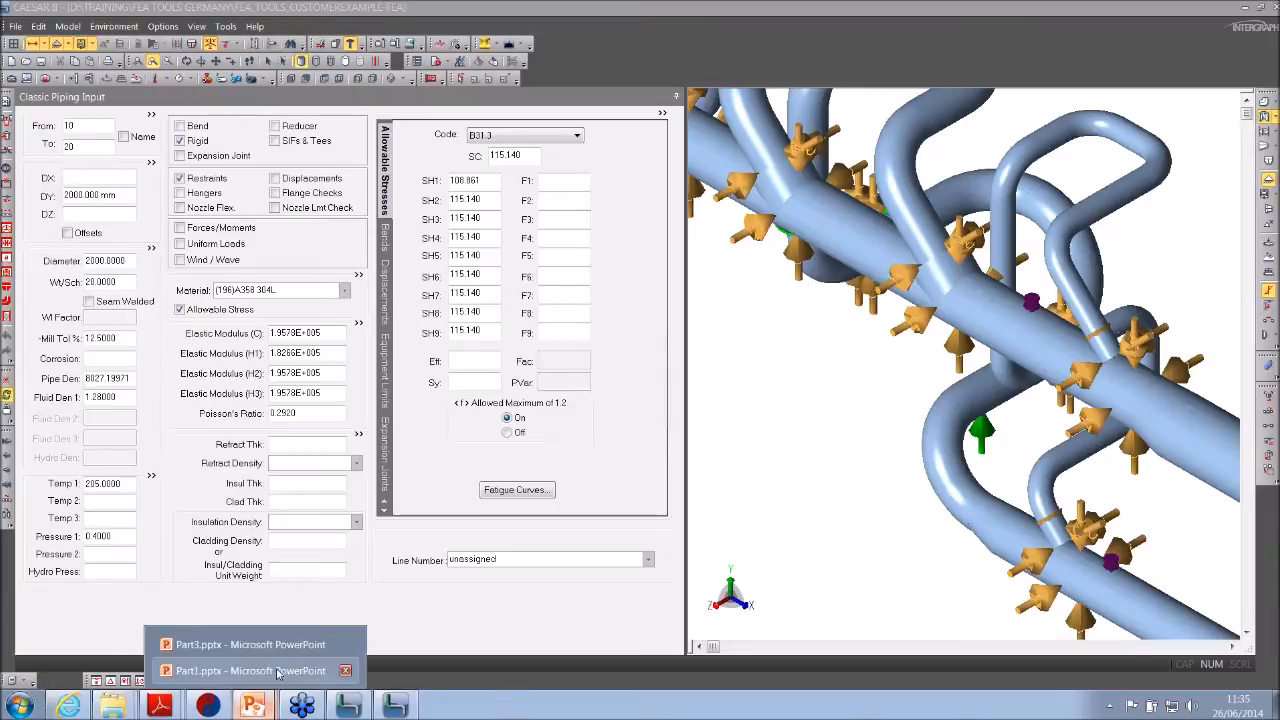
# - Switch to the Part1.pptx presentation, review the Node/CNode note on the "Applying Tee Flexibility – New Option" slide, and return to the piping model
pyautogui.click(280, 668)
pyautogui.click(112, 345)
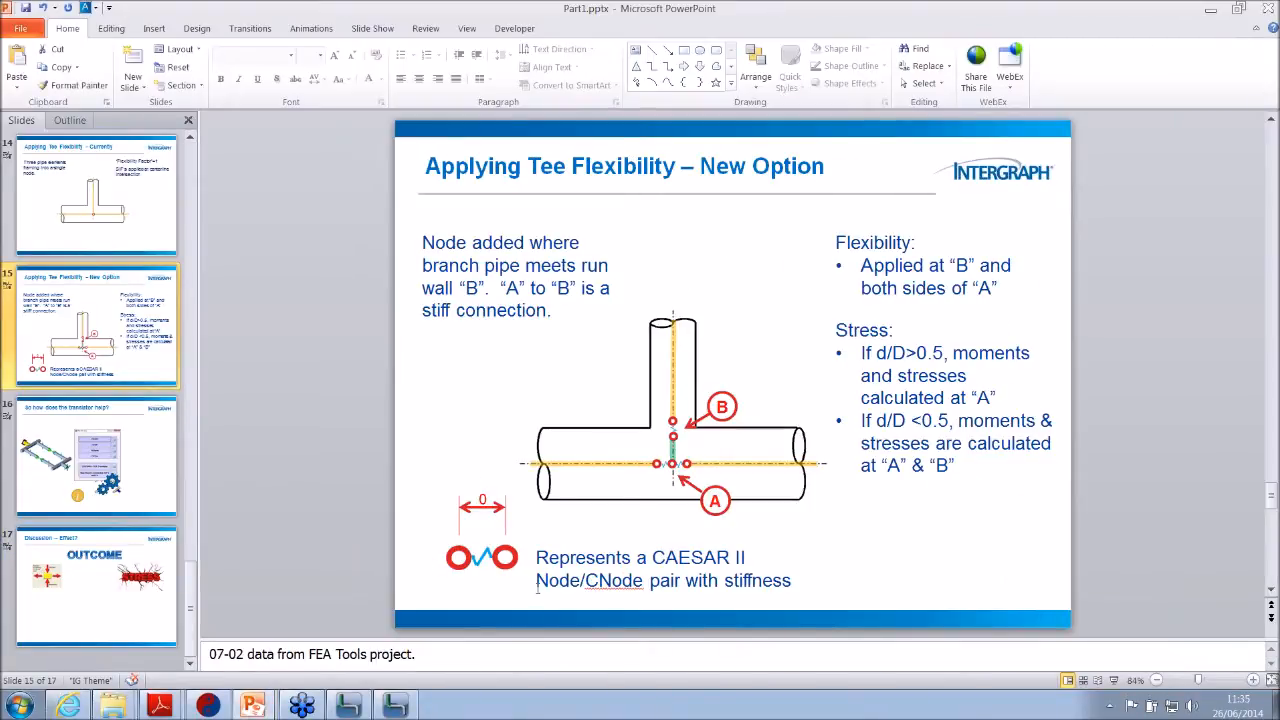
pyautogui.click(537, 588)
pyautogui.moveTo(537, 588); pyautogui.dragTo(643, 586)
pyautogui.click(980, 586)
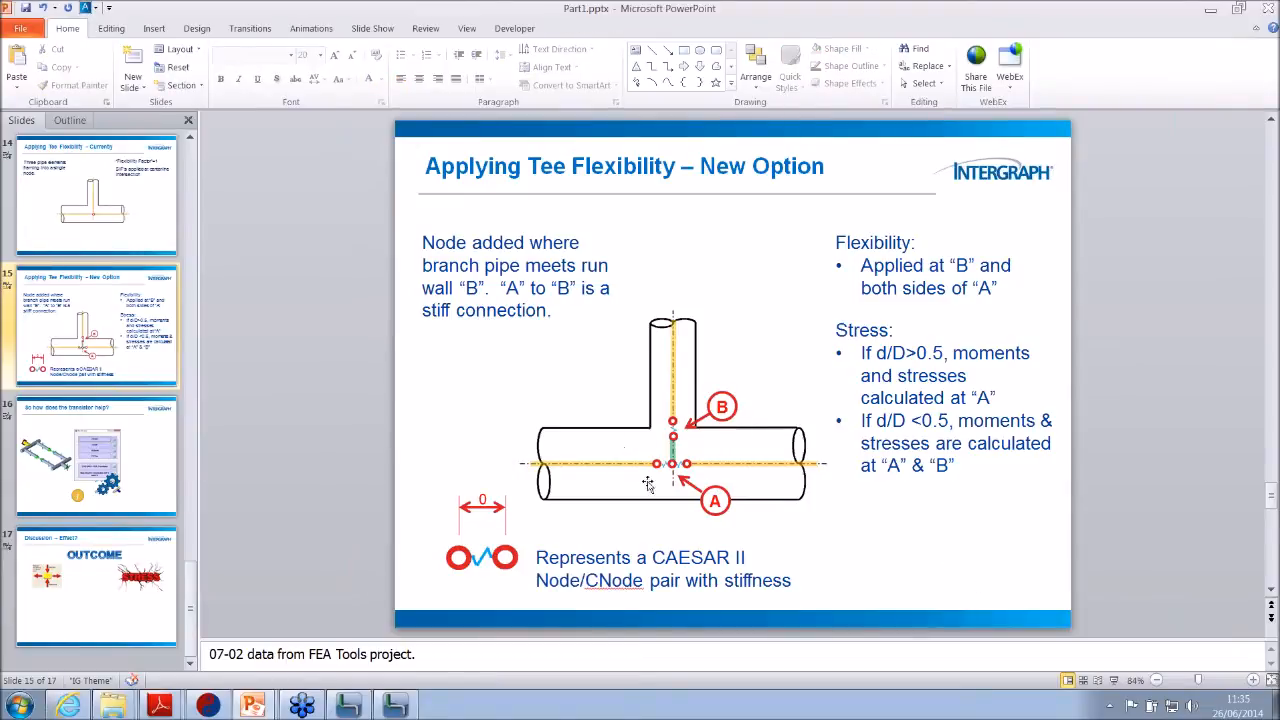
pyautogui.click(1210, 10)
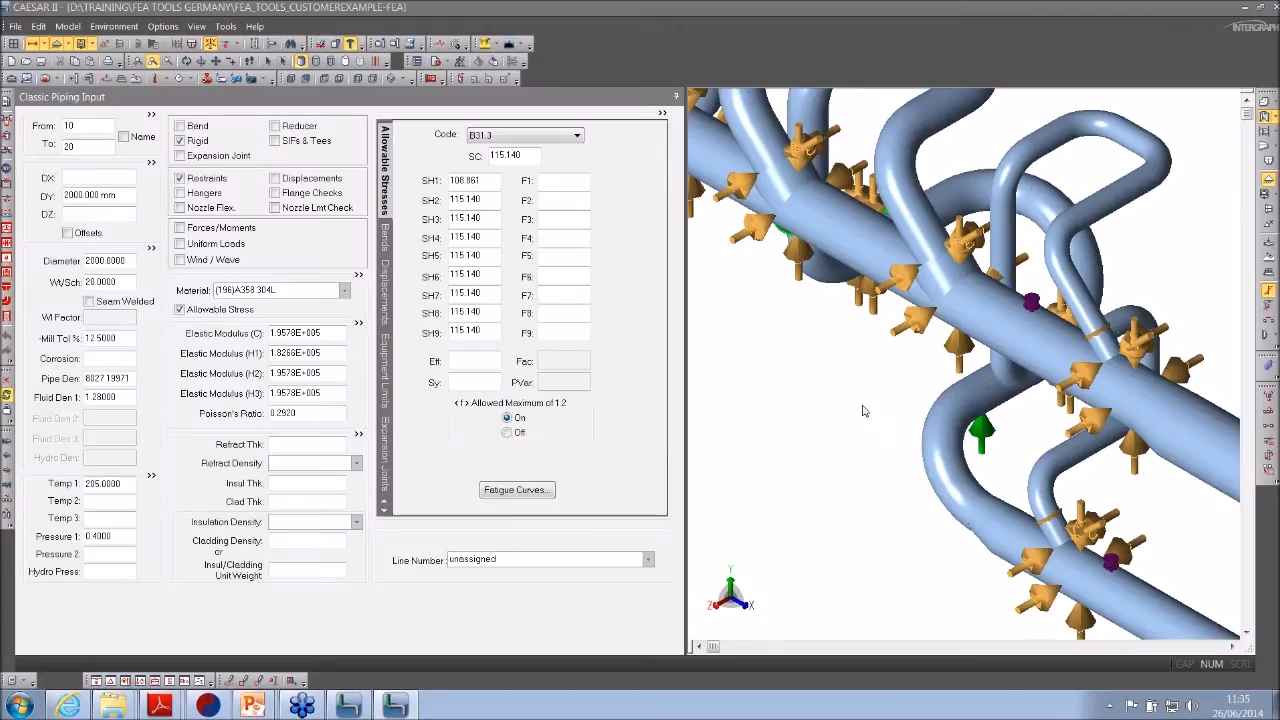
# - Inspect the input data of header element 182-185 and its connecting branch element 184-3000
pyautogui.moveTo(853, 327); pyautogui.dragTo(834, 392)
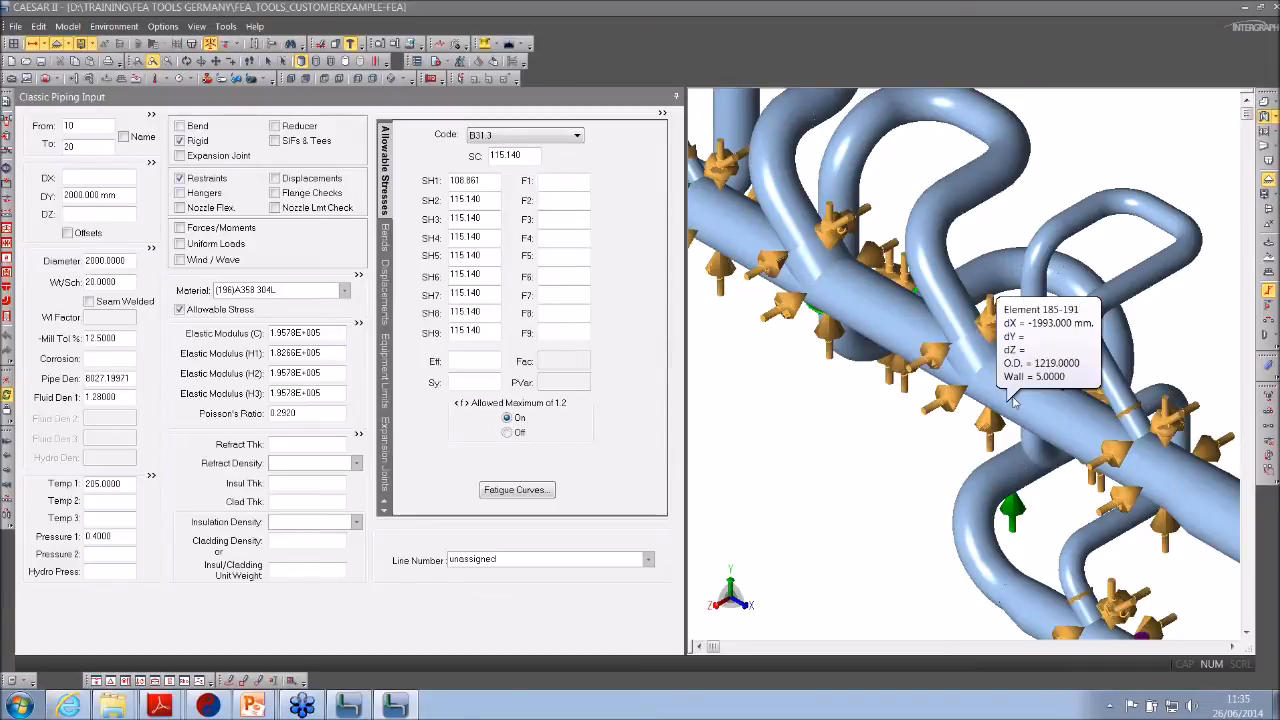
pyautogui.moveTo(905, 480); pyautogui.dragTo(842, 457)
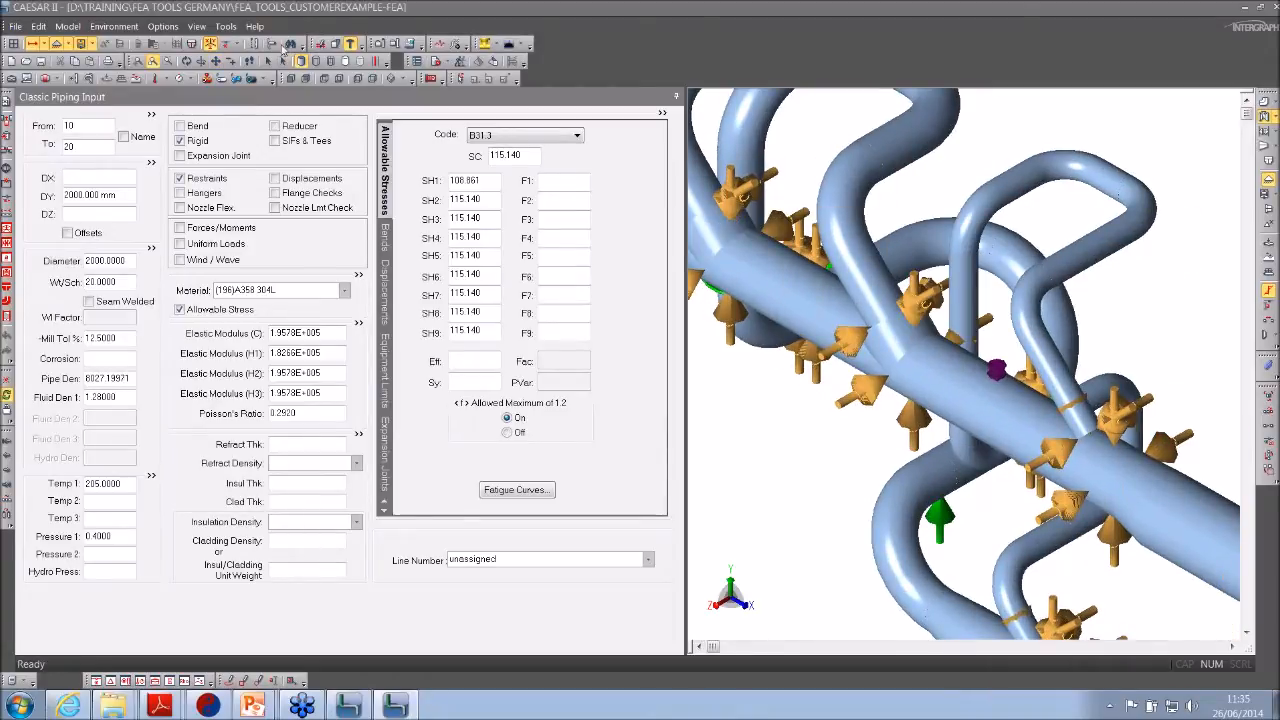
pyautogui.click(1091, 460)
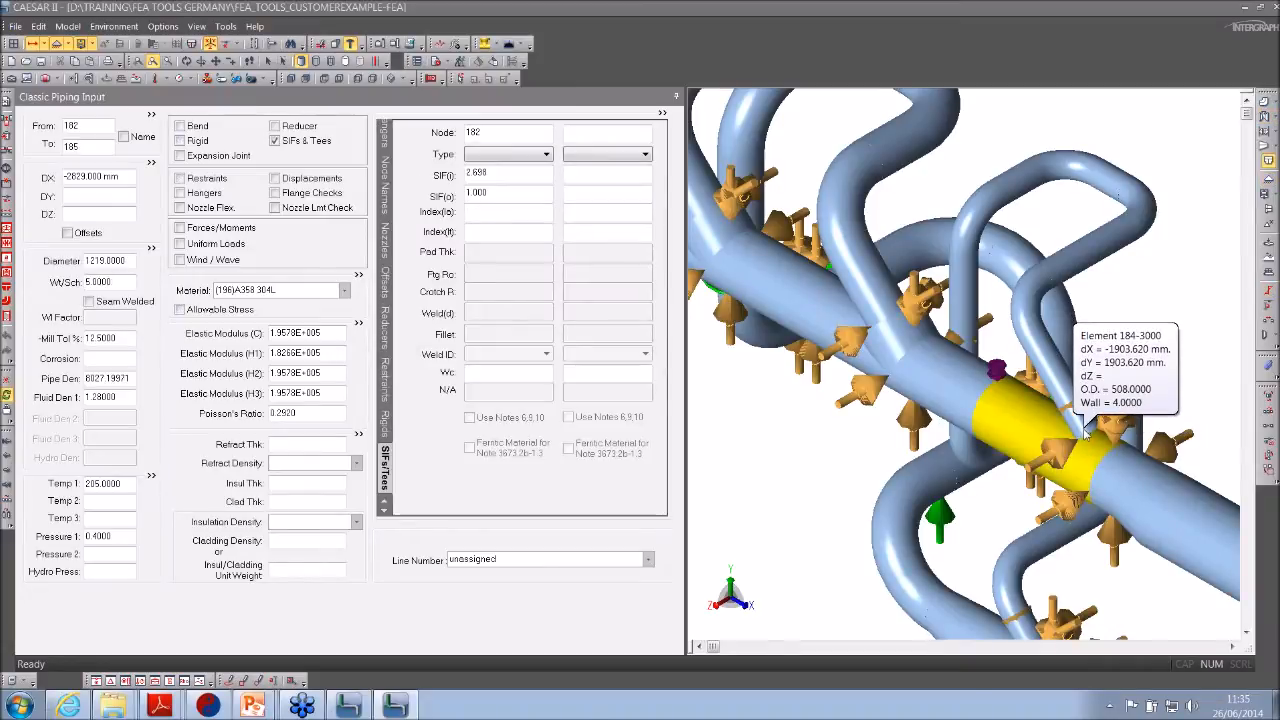
pyautogui.scroll(3, 1118, 345)
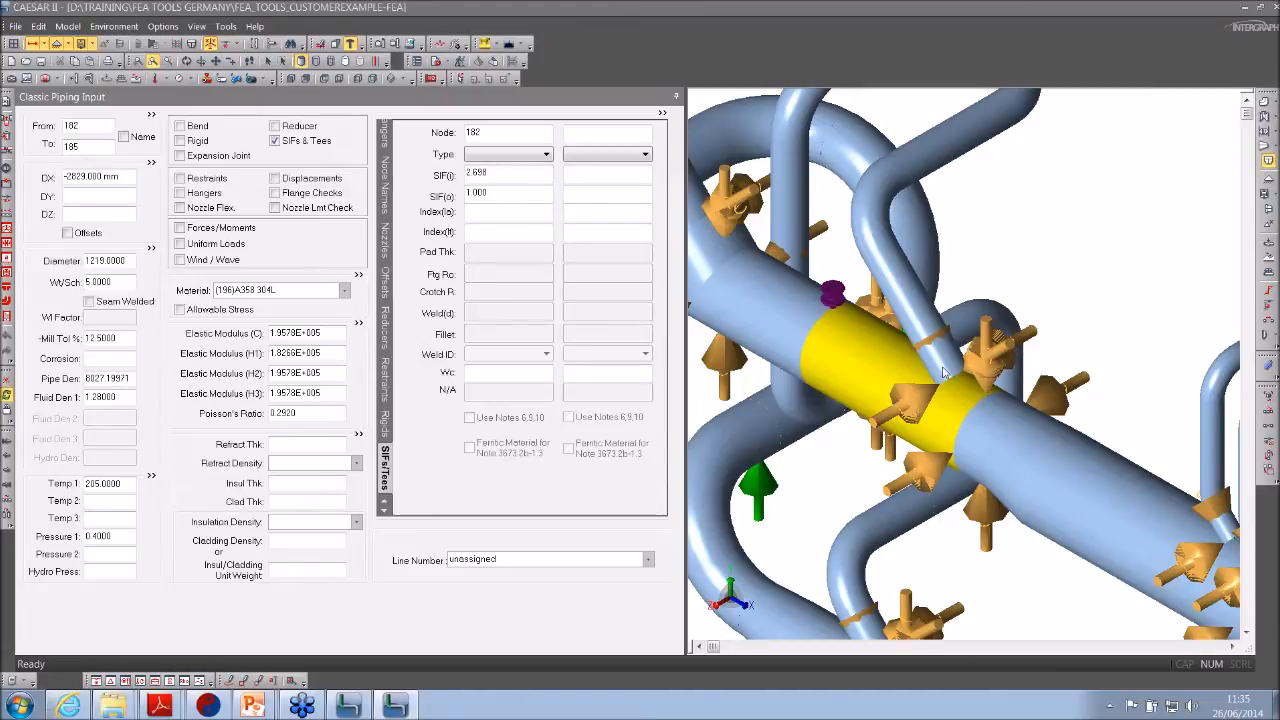
pyautogui.click(943, 371)
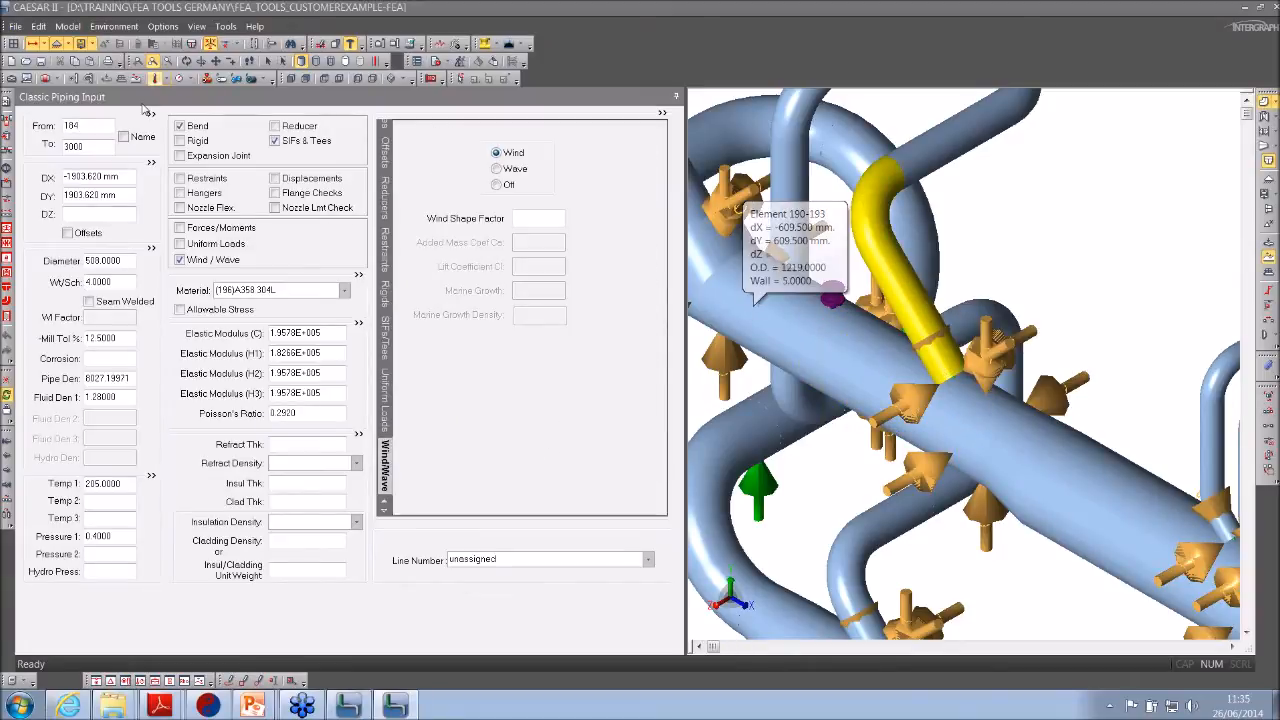
# - Step through the elements neighbouring the branch intersection, including 170-181 and 182-185, and check their SIF data
pyautogui.click(104, 149)
pyautogui.press('pageup')
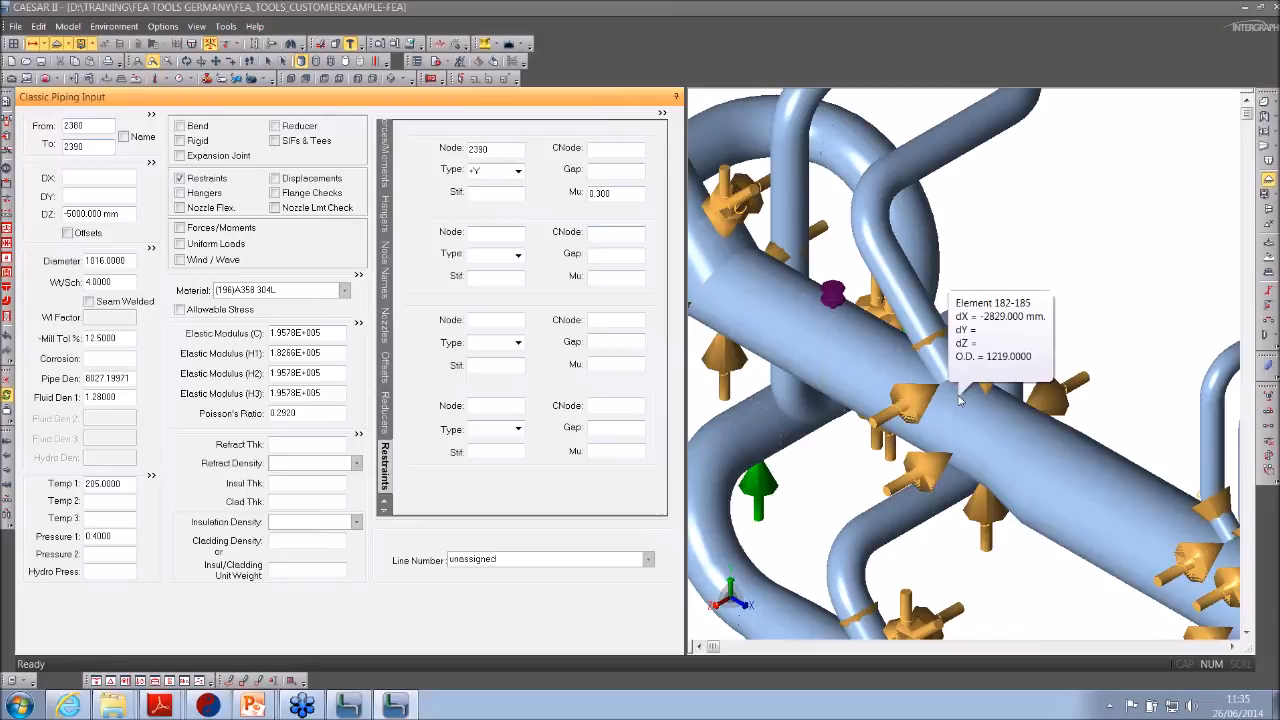
pyautogui.click(880, 330)
pyautogui.click(108, 148)
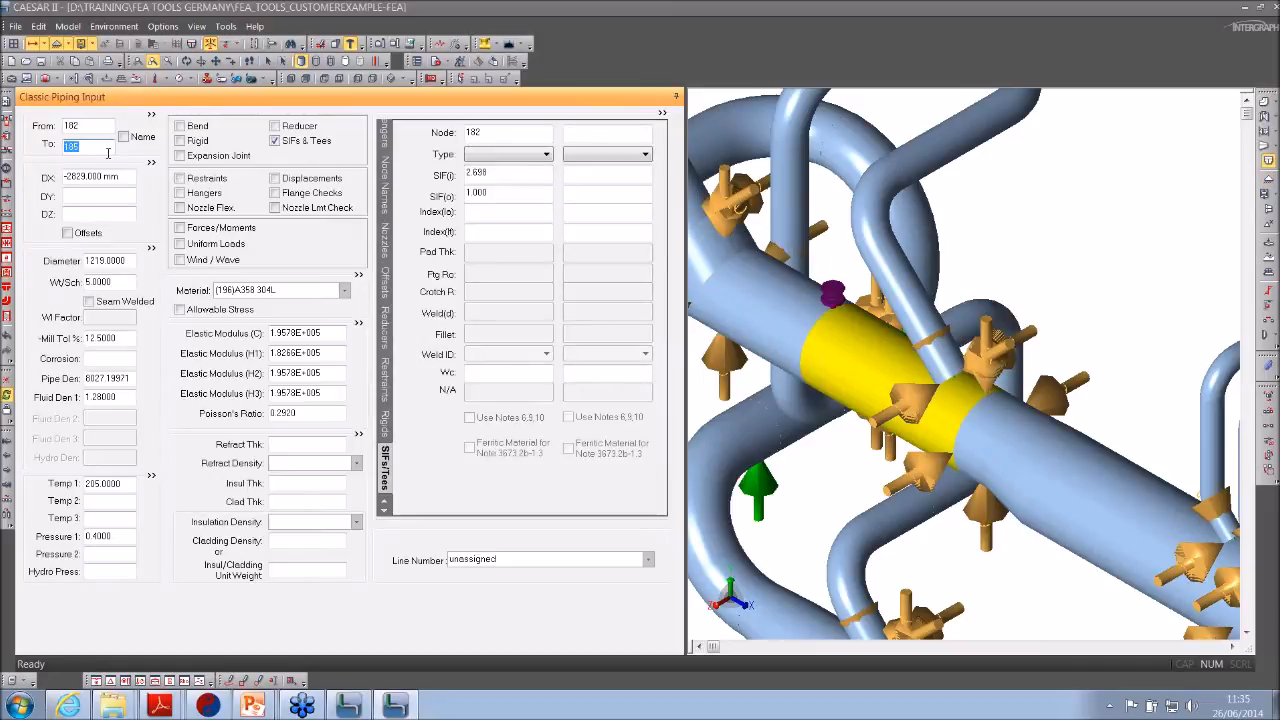
pyautogui.press('pagedown')
pyautogui.press('pageup')
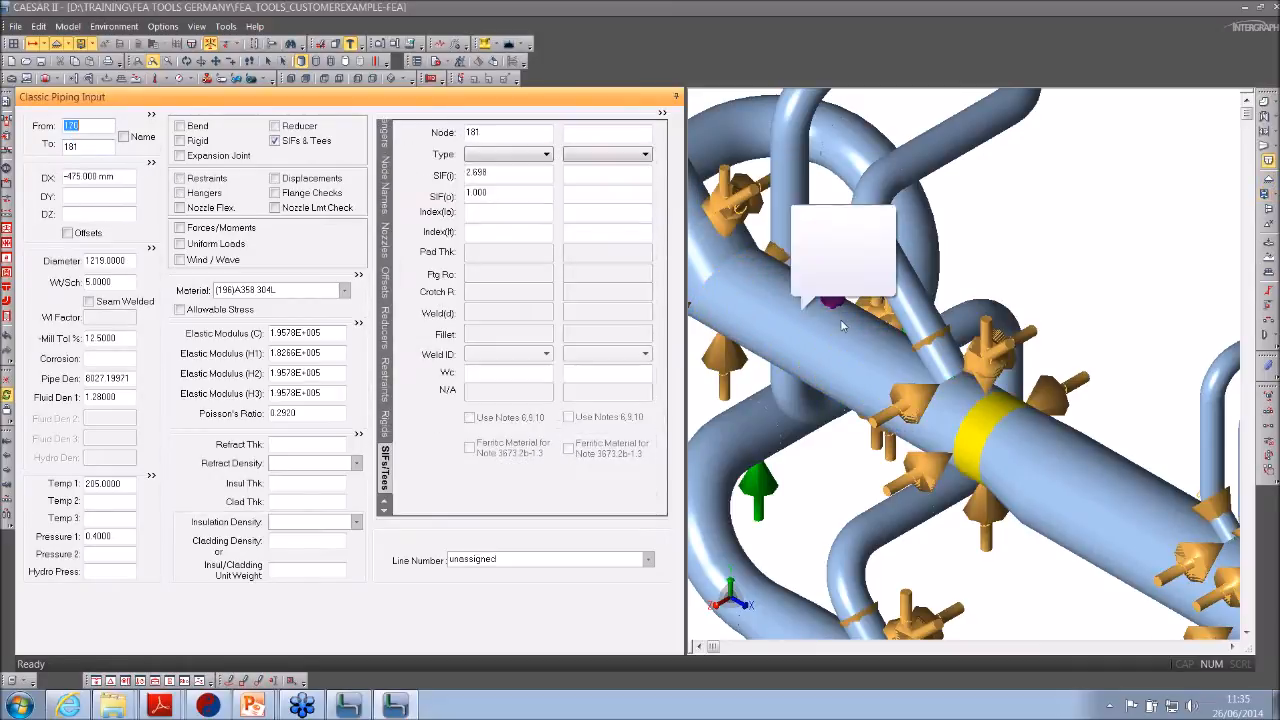
pyautogui.scroll(5, 980, 407)
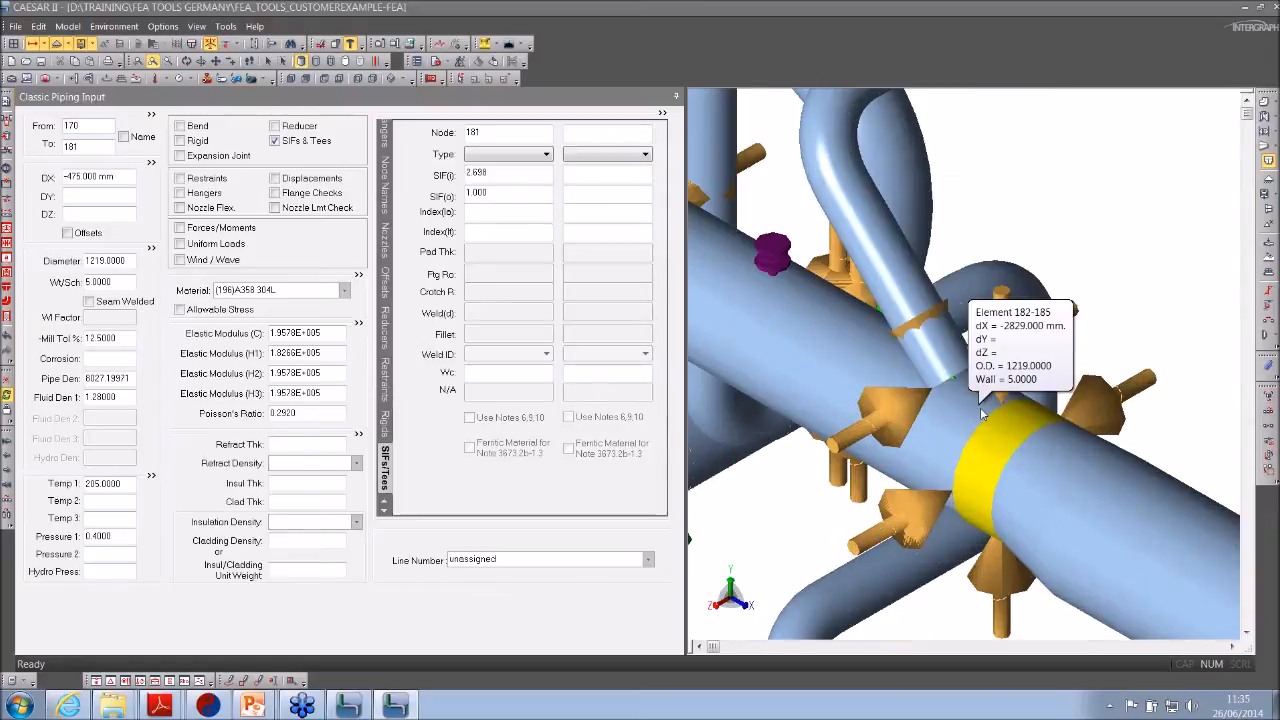
pyautogui.click(940, 364)
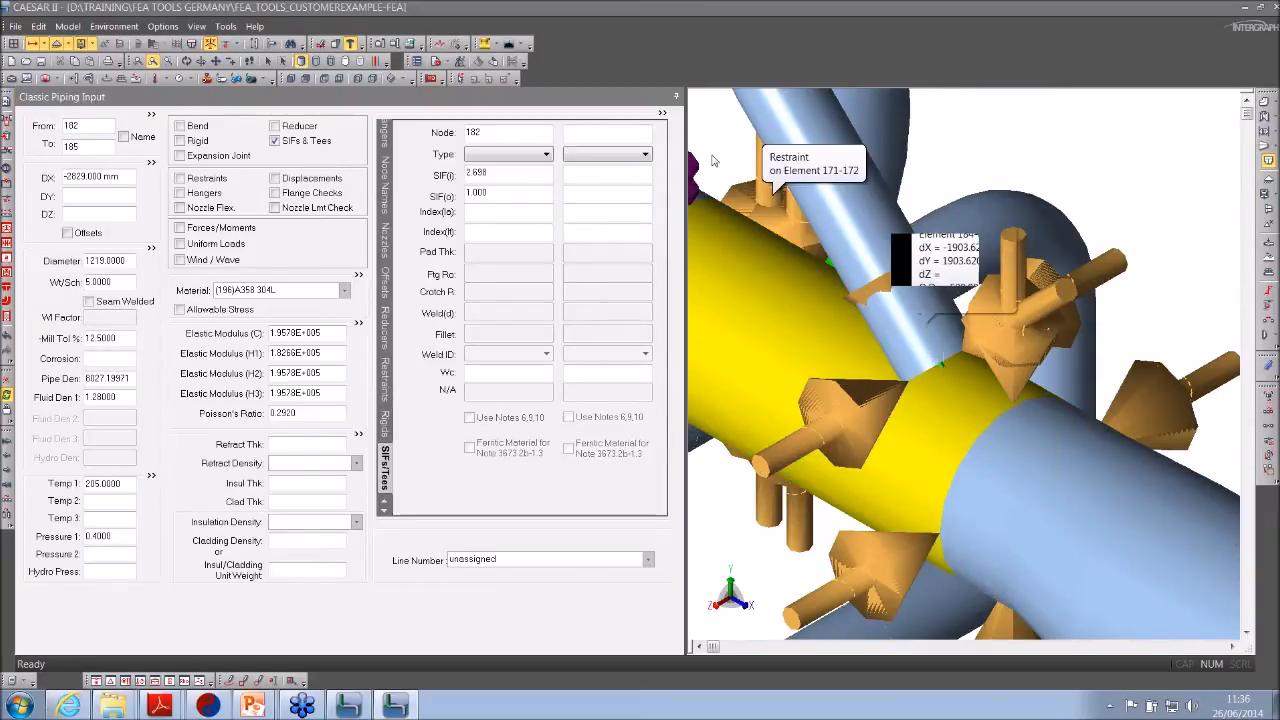
# - Display the pipes as translucent and select the rigid element 180-183 inside the branch intersection
pyautogui.click(269, 63)
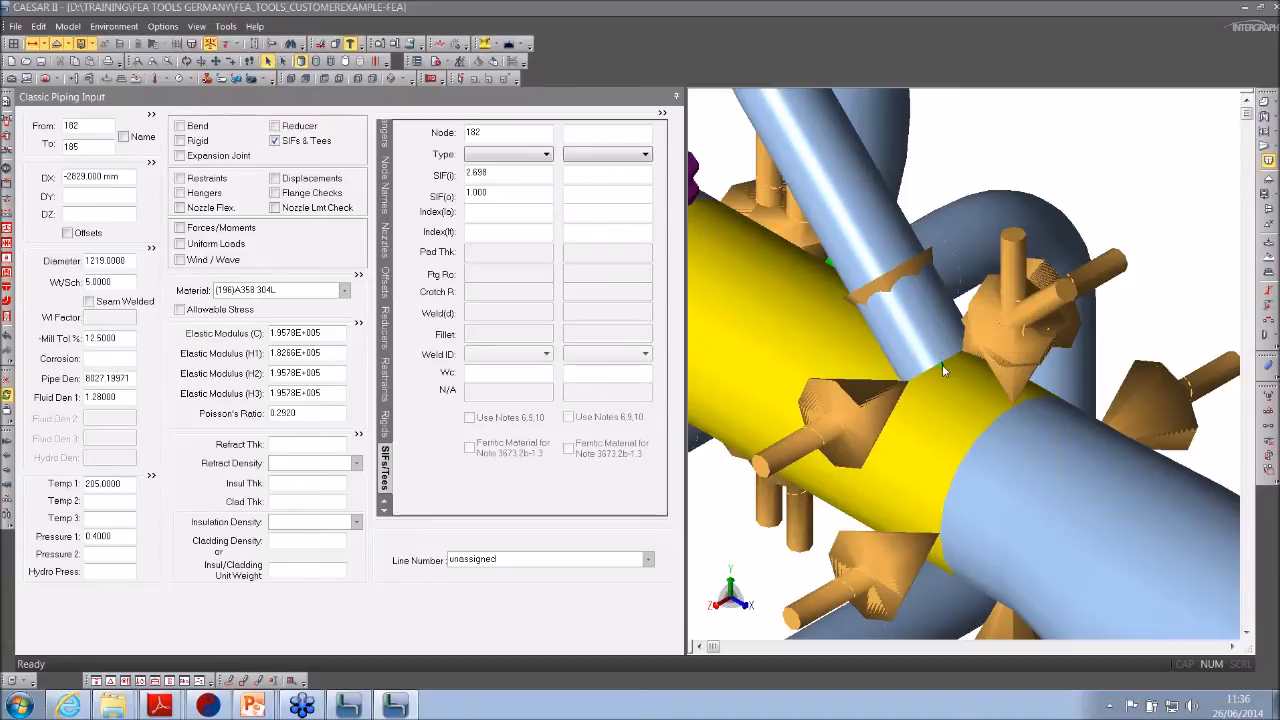
pyautogui.click(361, 61)
pyautogui.scroll(5, 994, 349)
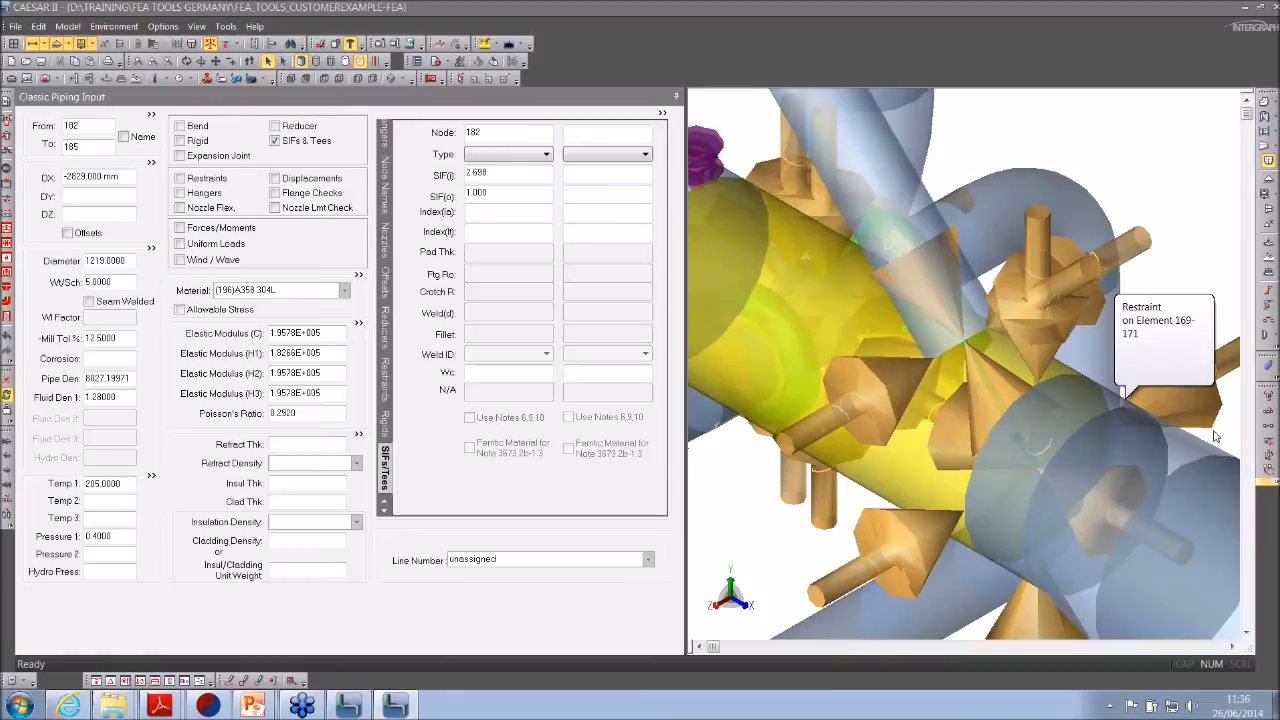
pyautogui.scroll(3, 994, 349)
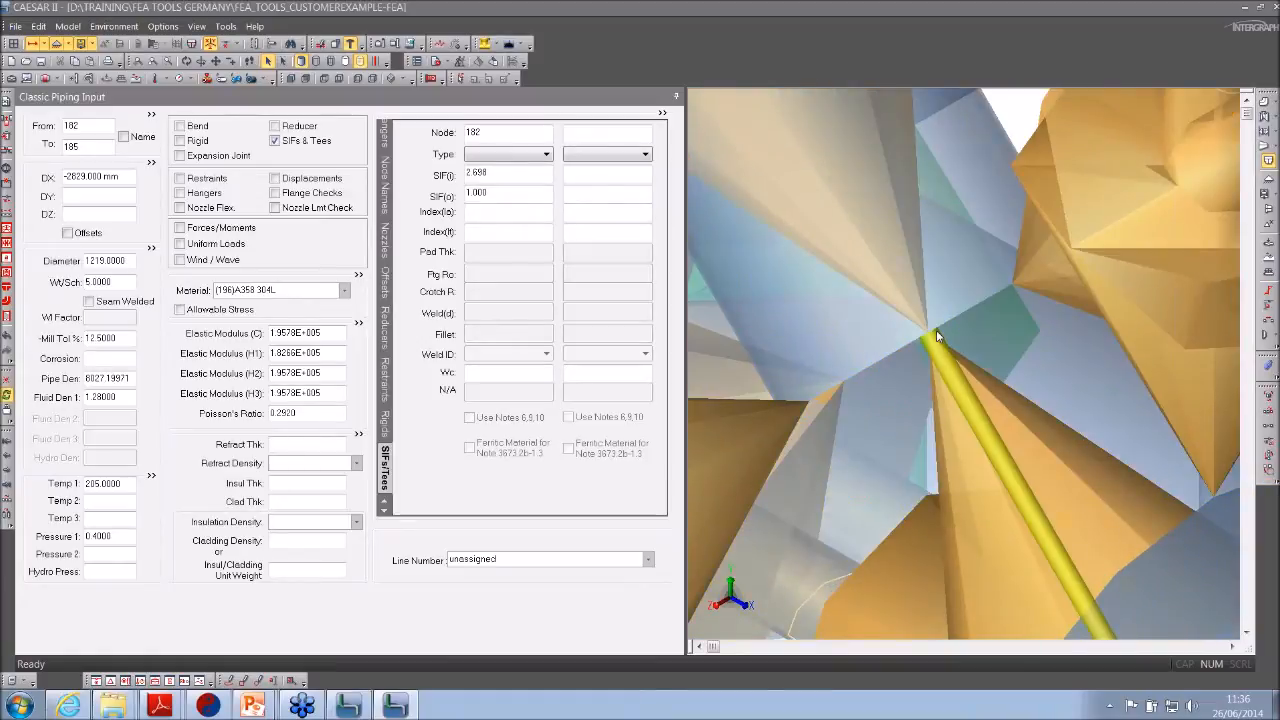
pyautogui.click(1097, 218)
# - Move on from rigid element 180-183 to element 2110-2113 and view the whole translucent intersection
pyautogui.click(90, 146)
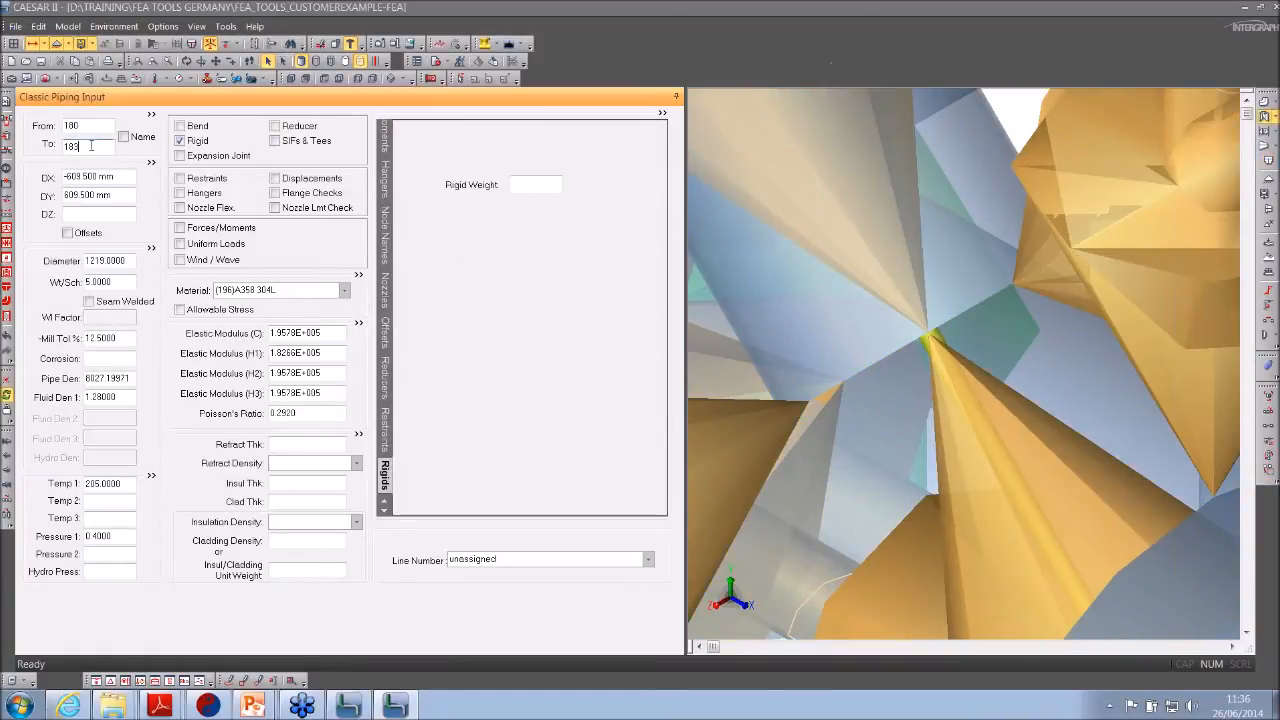
pyautogui.press('pagedown')
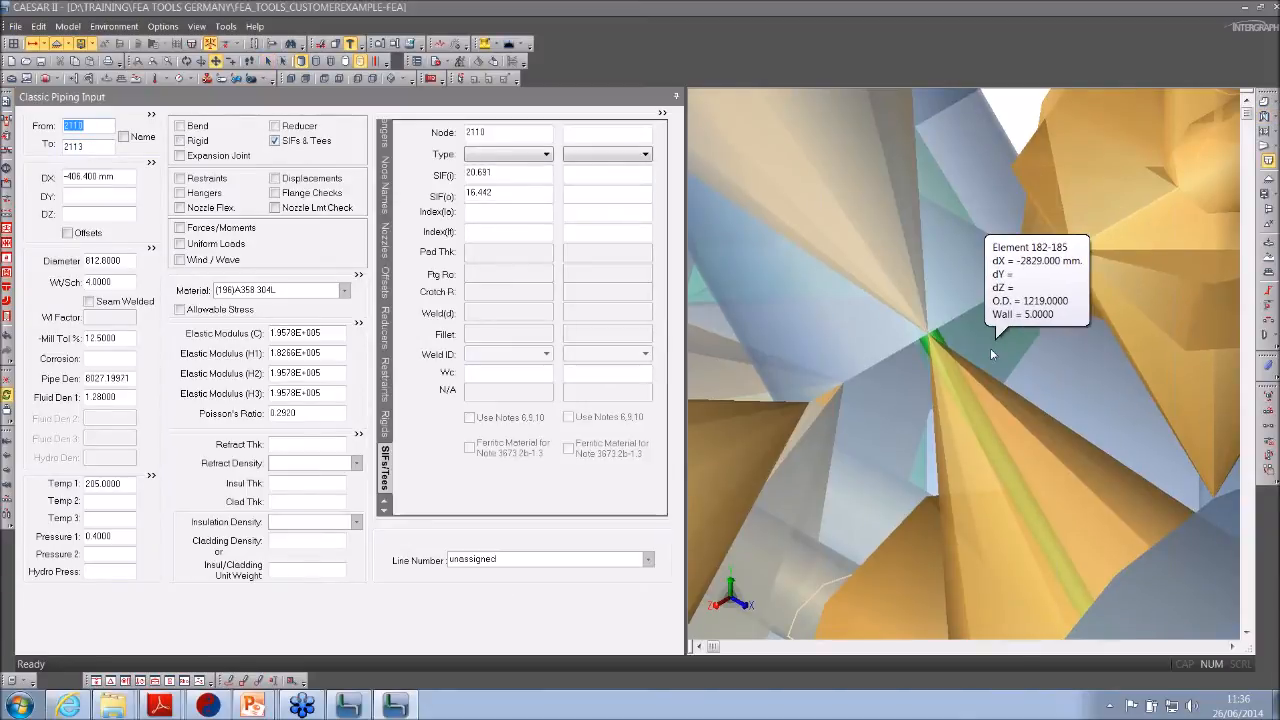
pyautogui.scroll(-5, 990, 348)
pyautogui.moveTo(1147, 325); pyautogui.dragTo(1124, 276)
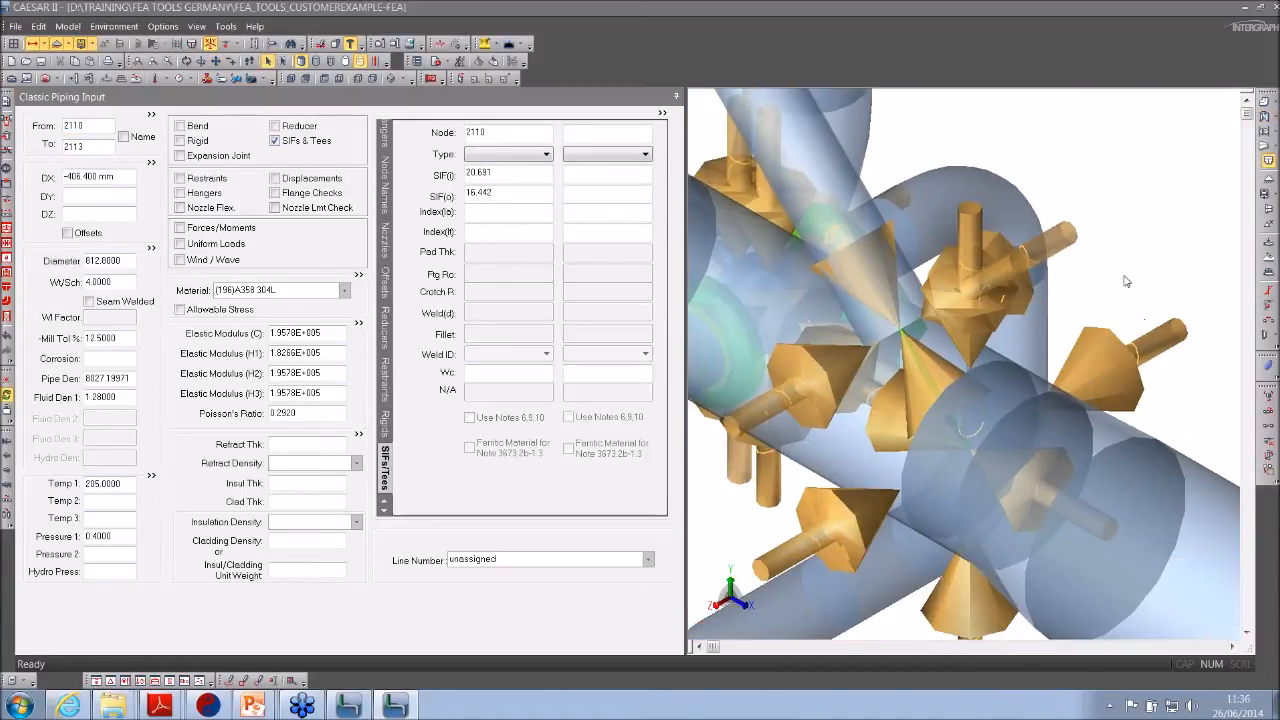
# - Open the list of SIFs and tees and review the SIF entries for the header and branch nodes
pyautogui.scroll(-2, 1115, 274)
pyautogui.scroll(1, 1130, 245)
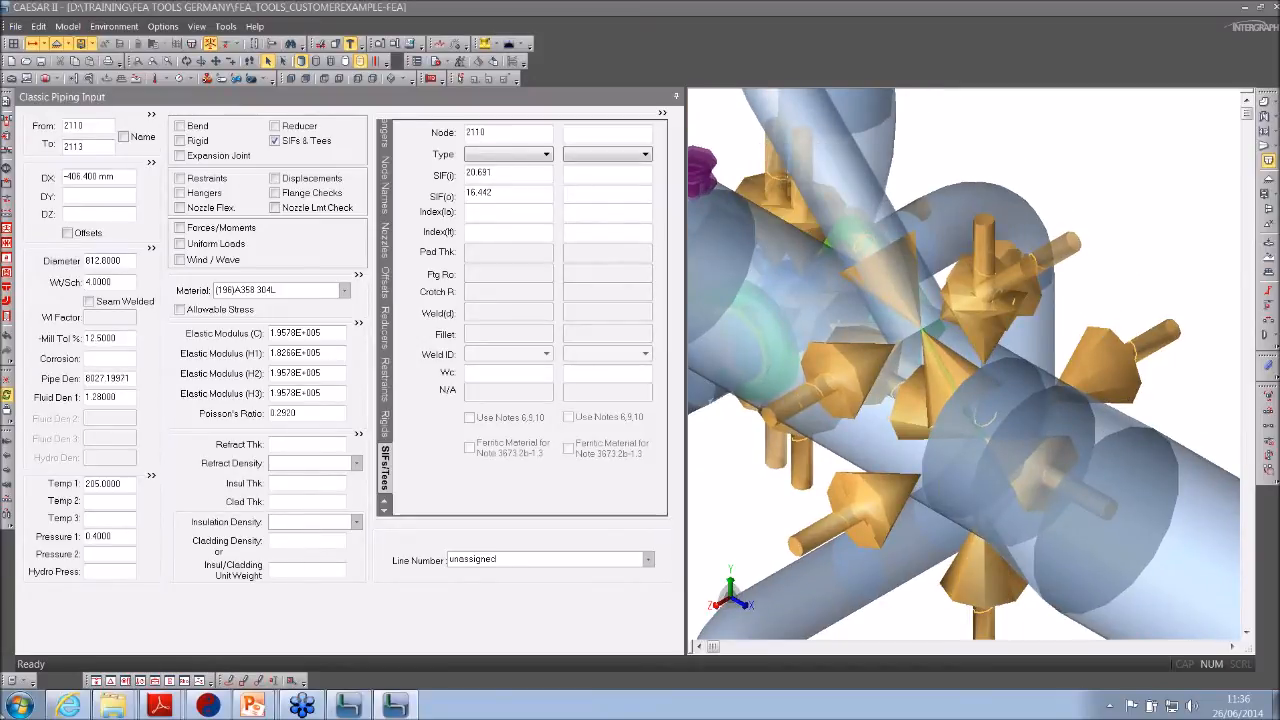
pyautogui.click(14, 680)
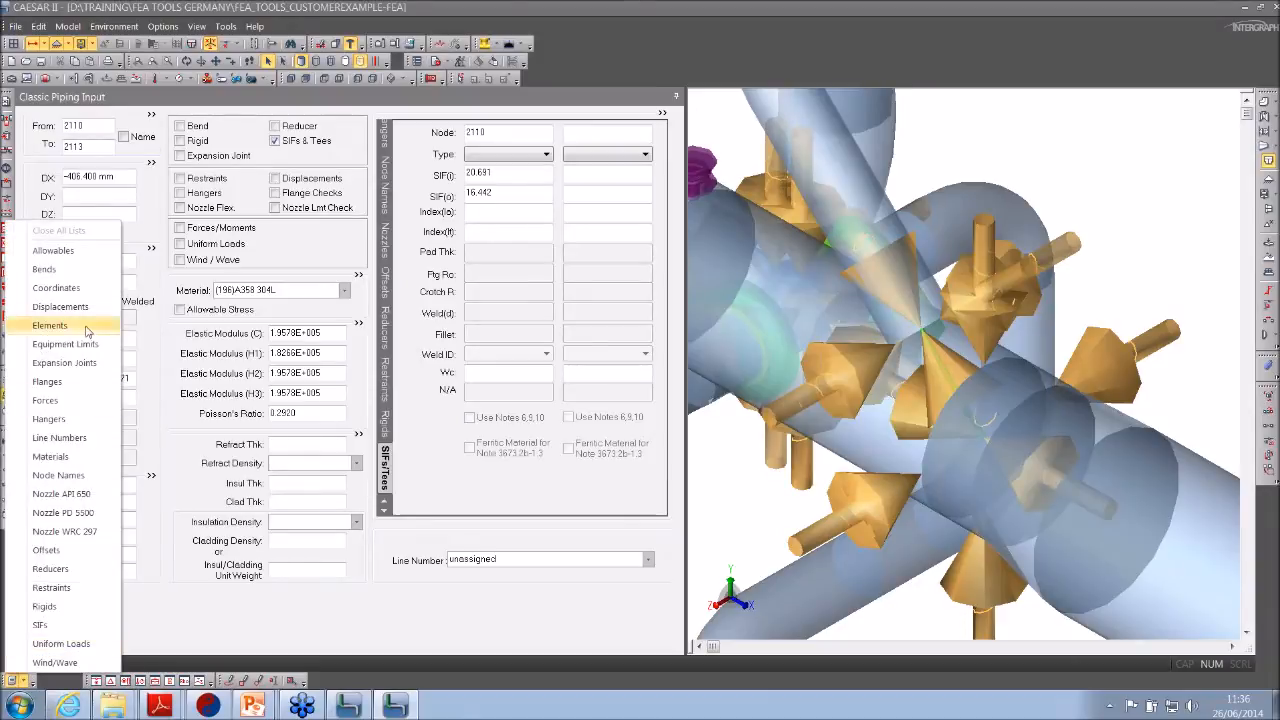
pyautogui.click(40, 625)
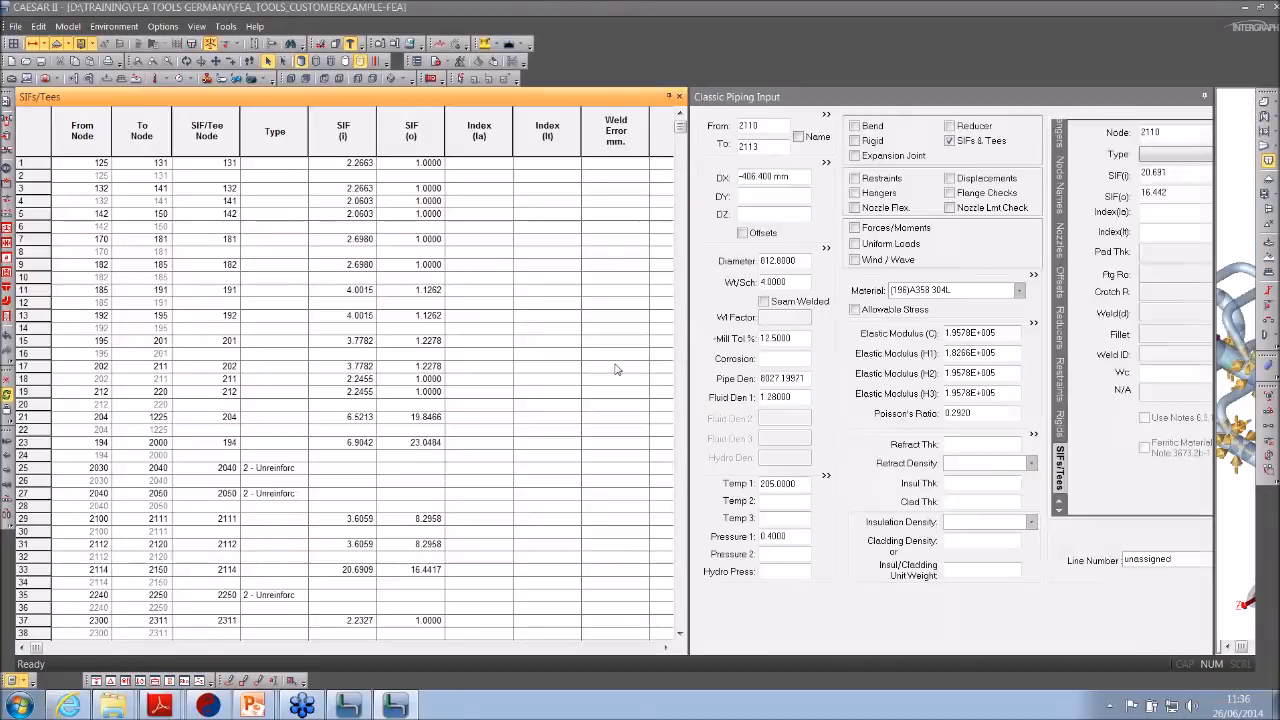
pyautogui.click(206, 266)
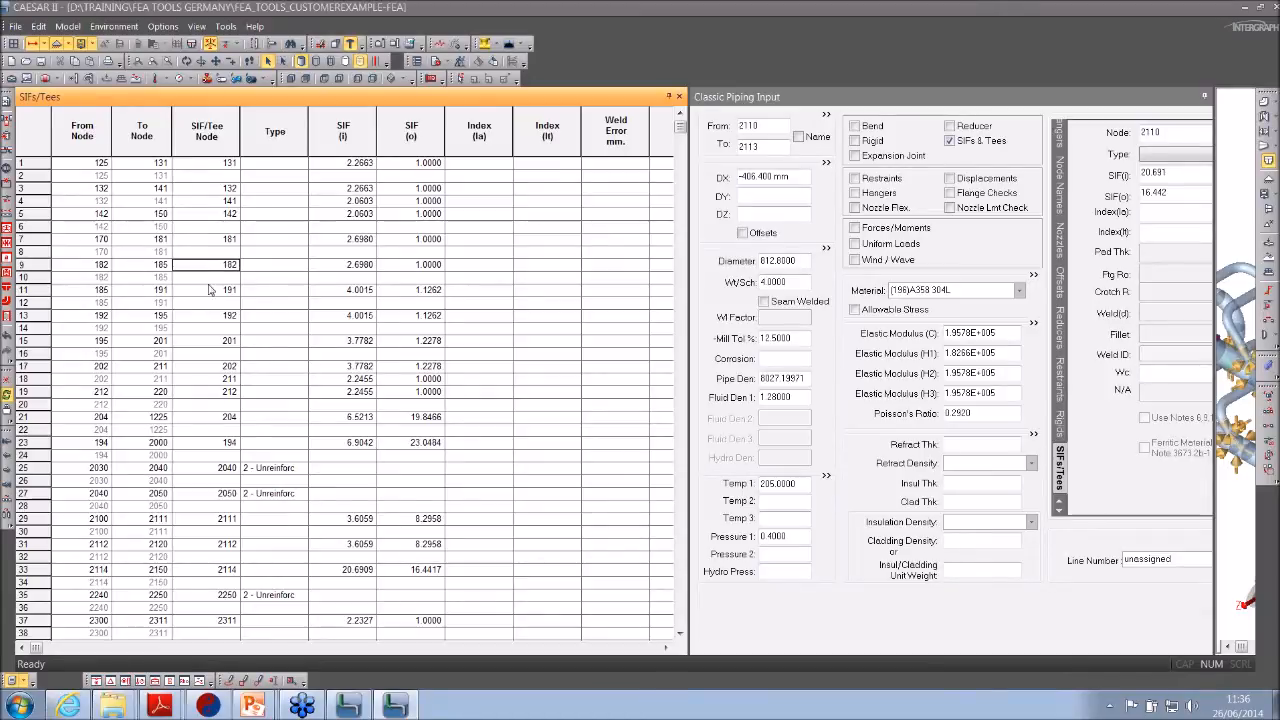
pyautogui.scroll(-1, 311, 293)
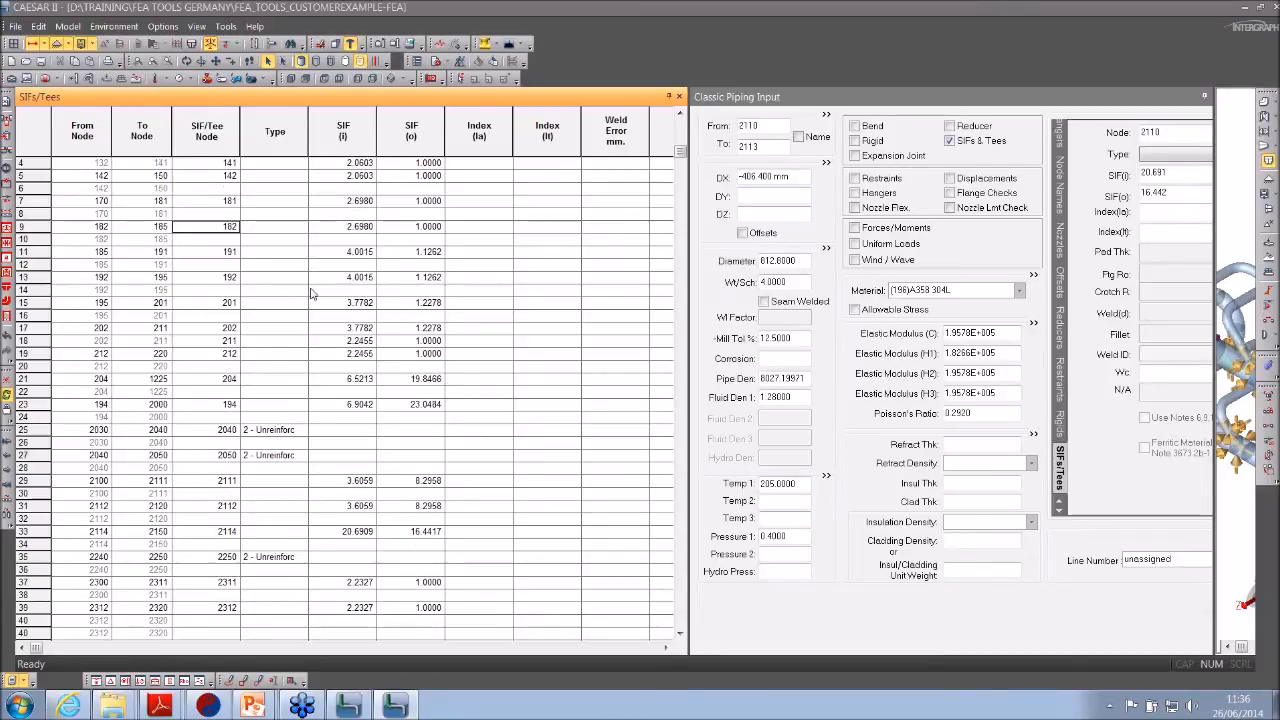
pyautogui.scroll(-2, 311, 293)
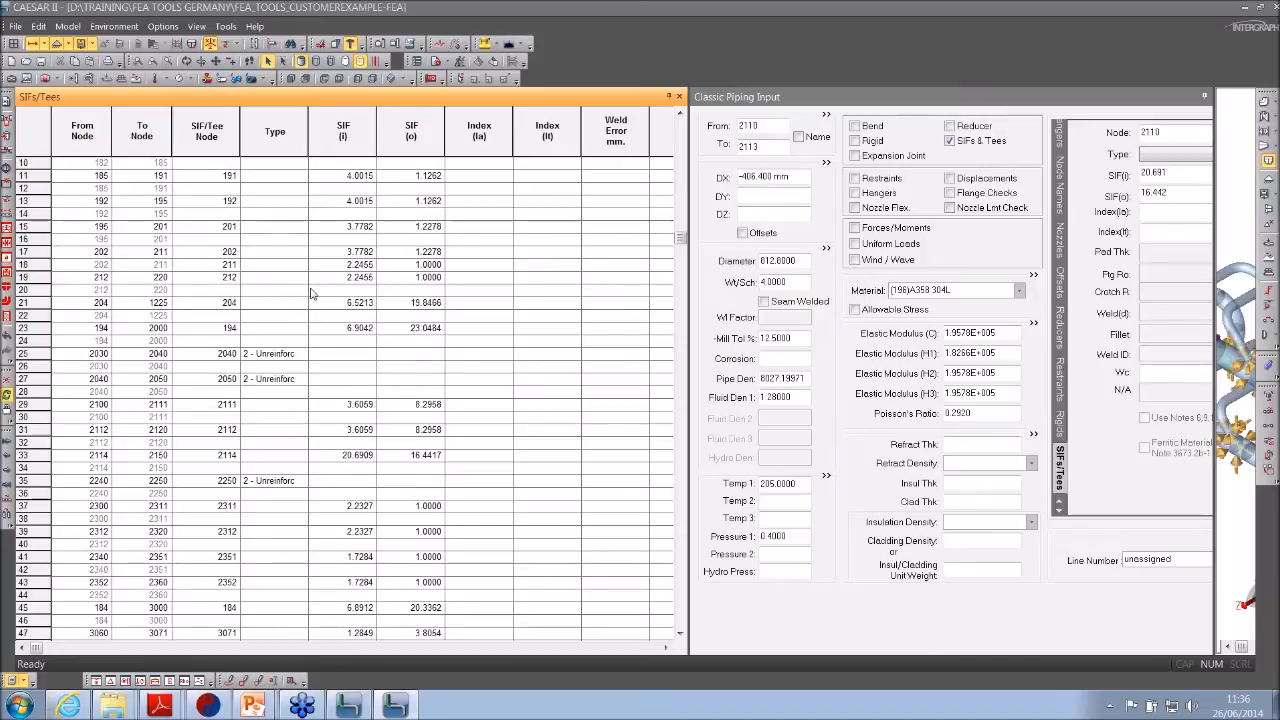
pyautogui.scroll(-3, 337, 298)
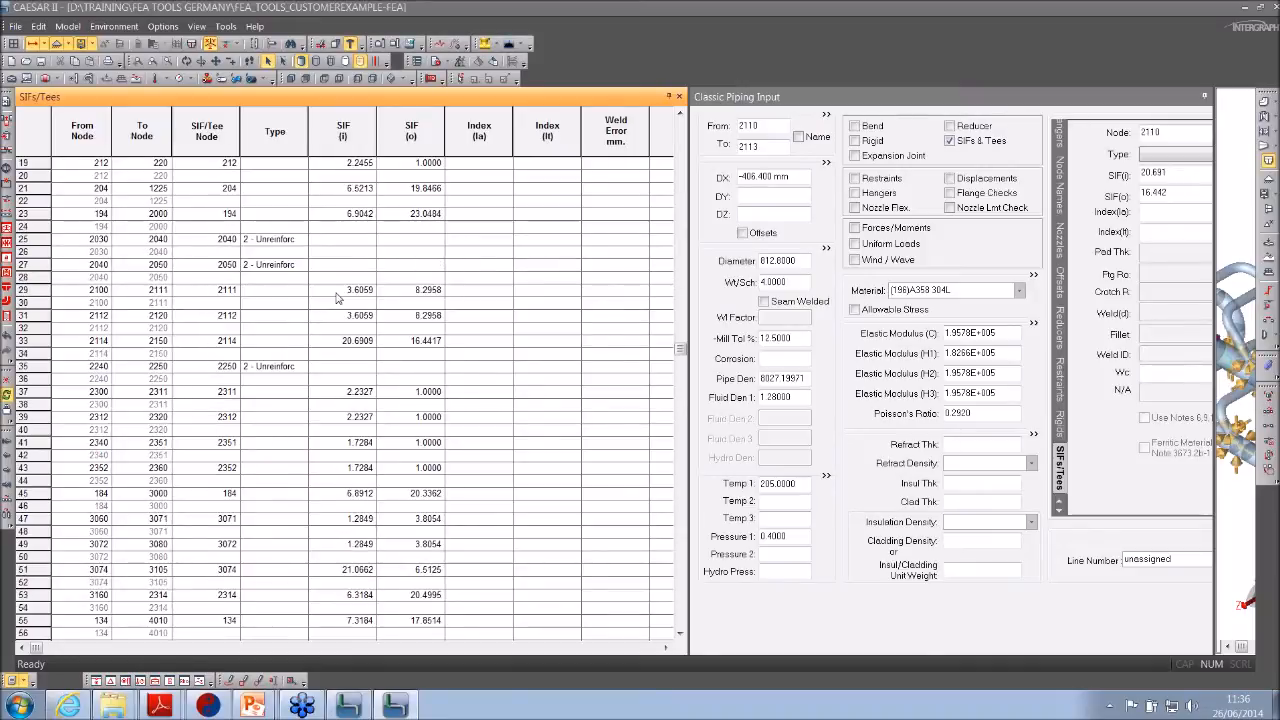
pyautogui.scroll(-5, 294, 376)
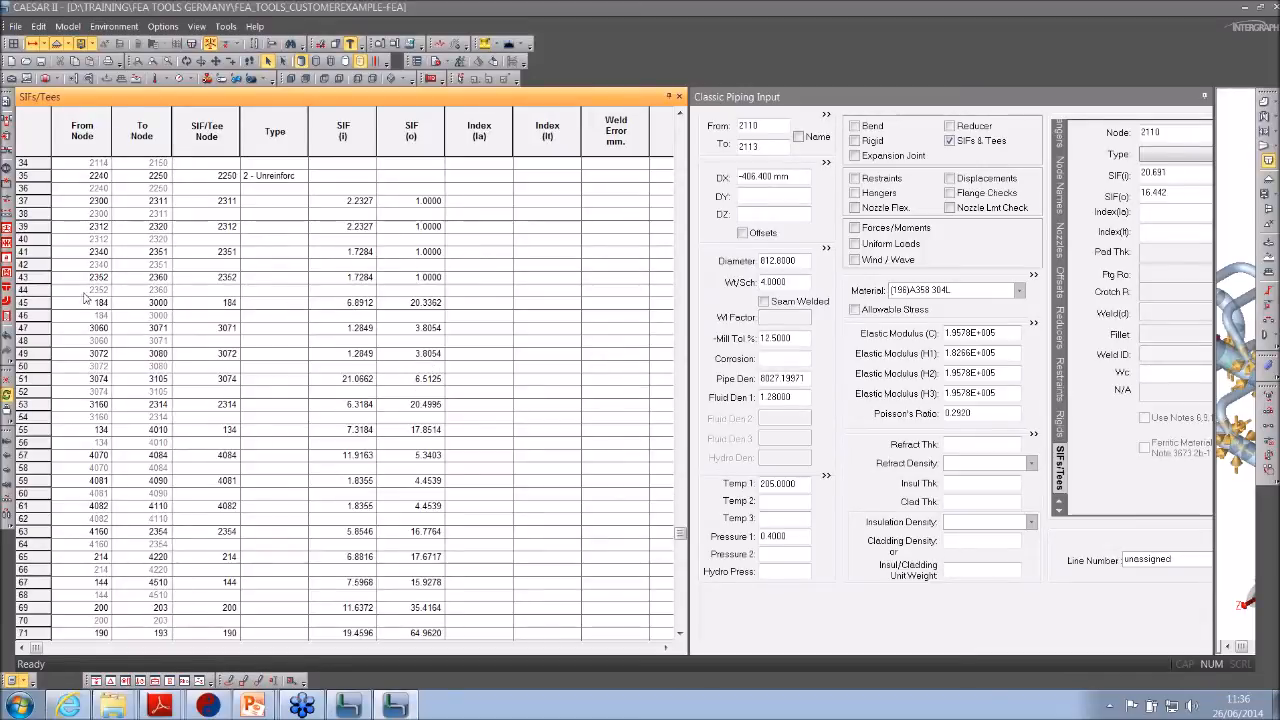
# - Select the row of branch element 184-3000 in the SIFs/Tees list and compare it with the rows below
pyautogui.click(48, 300)
pyautogui.scroll(-1, 418, 310)
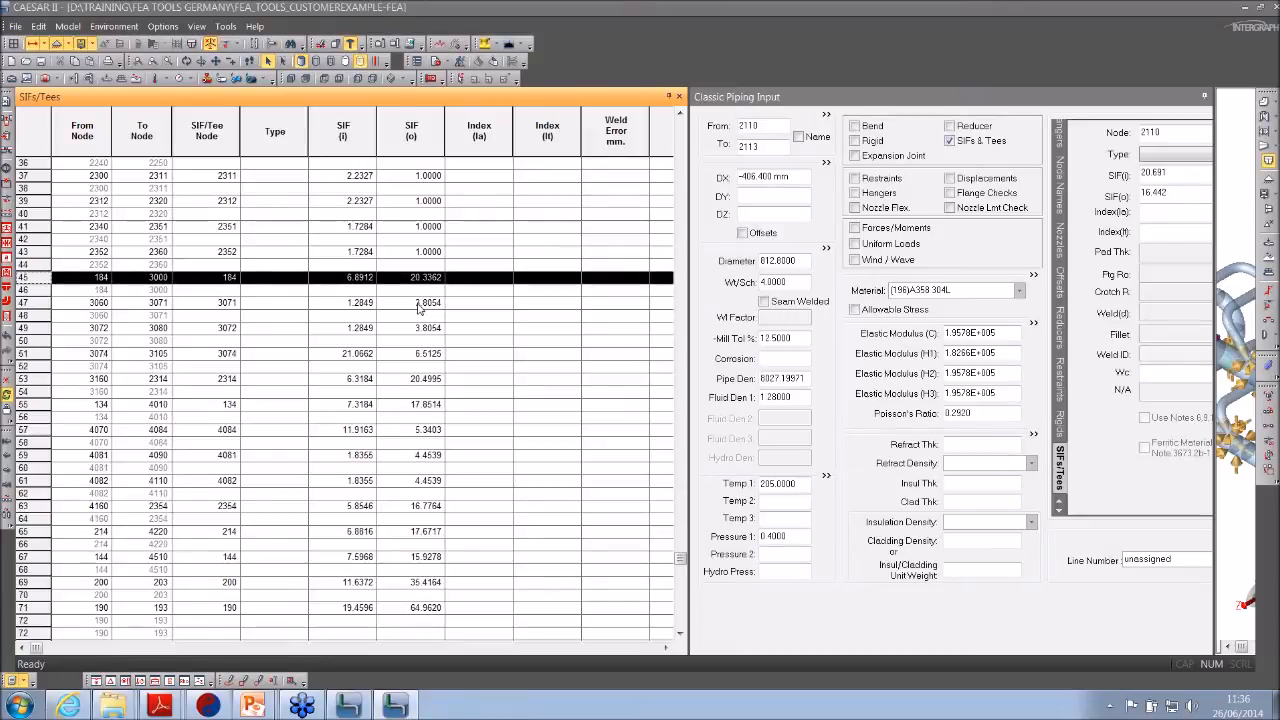
pyautogui.scroll(-1, 418, 310)
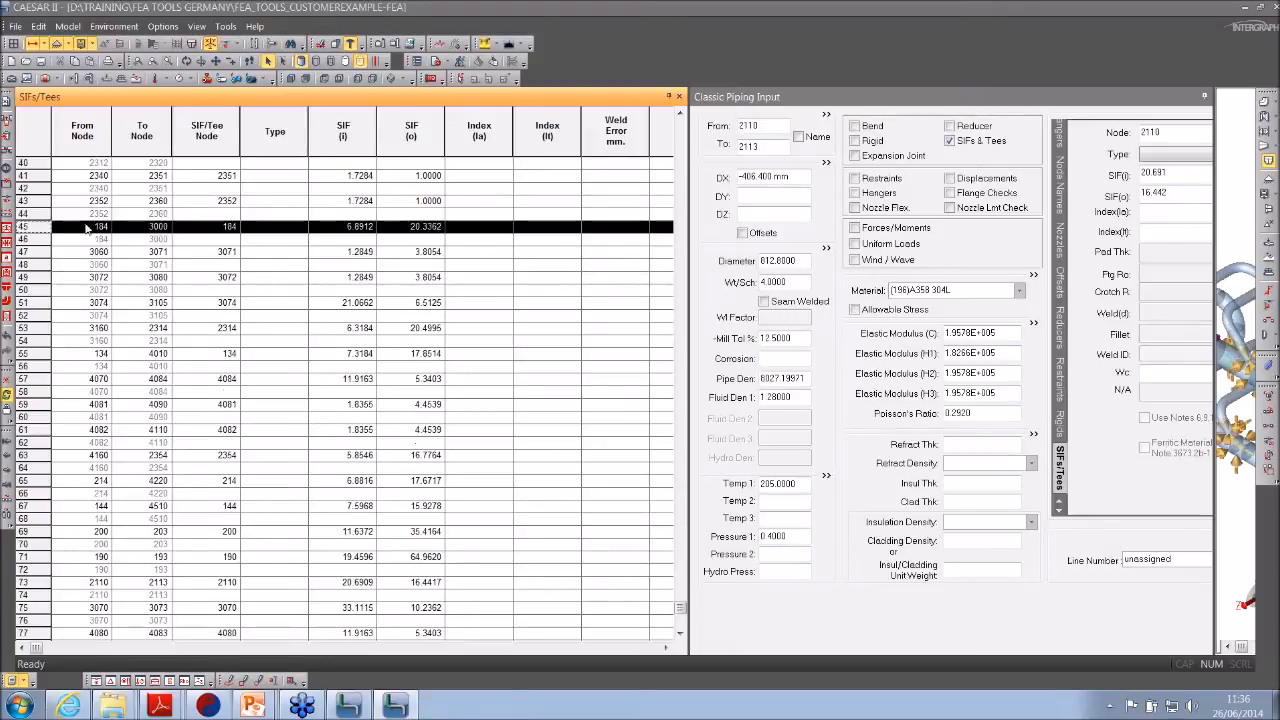
# - Switch to the PowerPoint presentation and compare the current and new-option slides on applying tee flexibility
pyautogui.click(208, 706)
pyautogui.moveTo(252, 706)
pyautogui.click(262, 670)
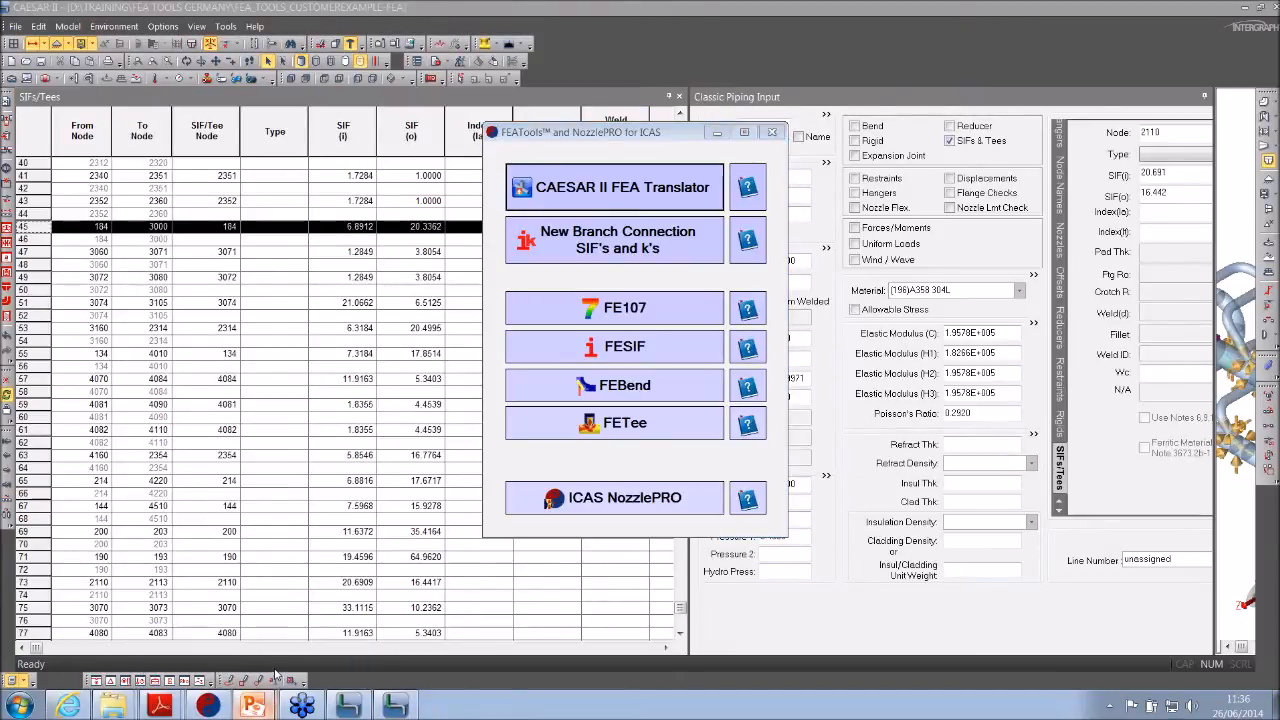
pyautogui.scroll(1, 541, 386)
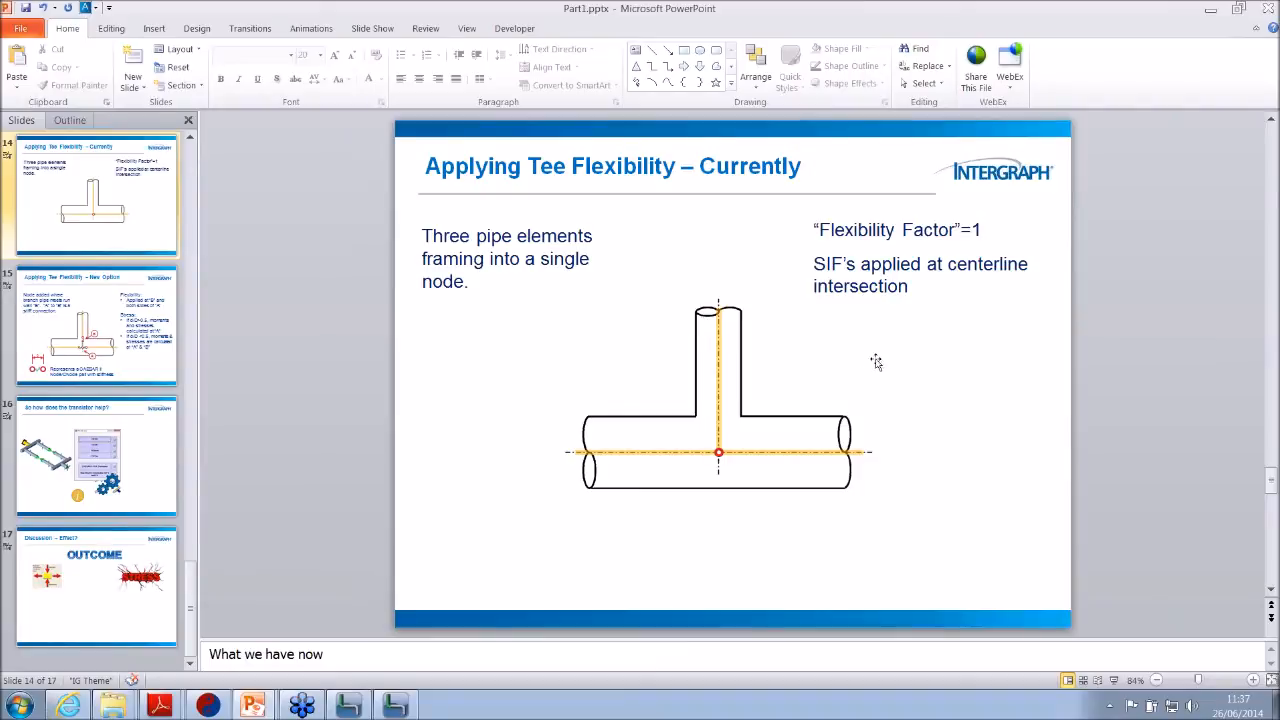
pyautogui.scroll(-1, 875, 361)
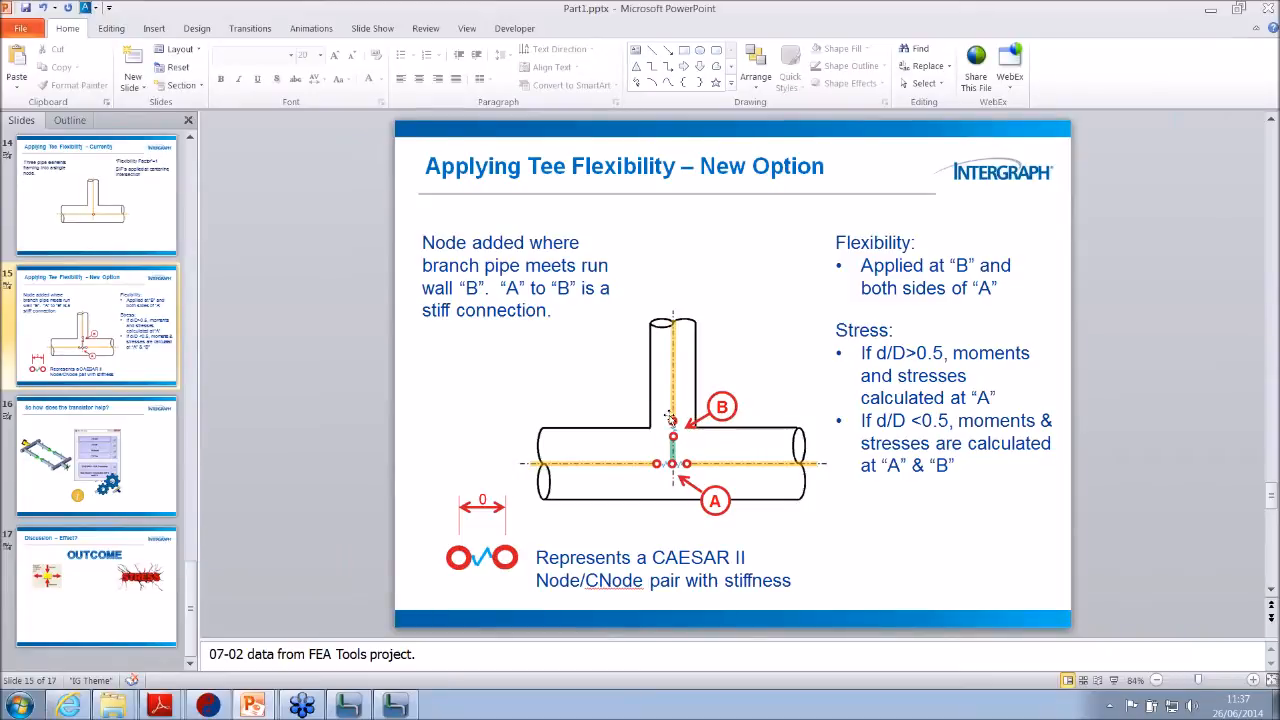
# - Return to CAESAR II by minimising PowerPoint and FEATools, and collapse the Classic Piping Input pane
pyautogui.click(1210, 10)
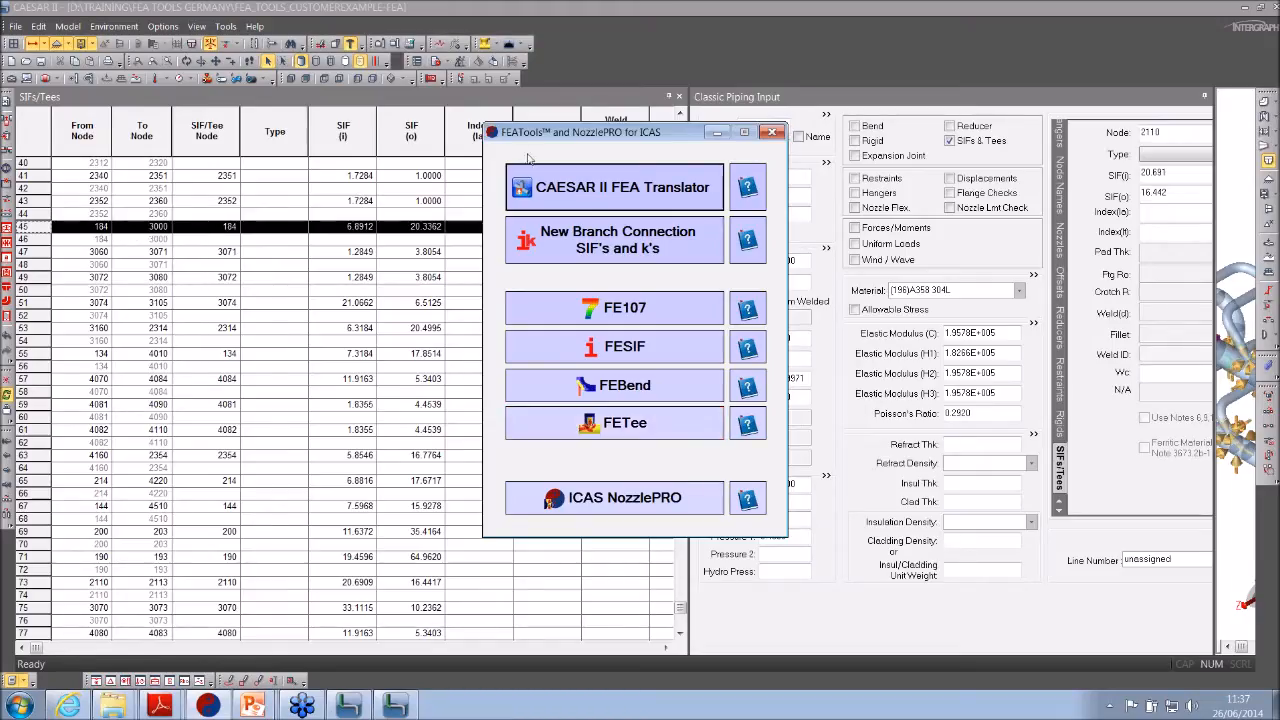
pyautogui.click(716, 132)
pyautogui.click(1204, 96)
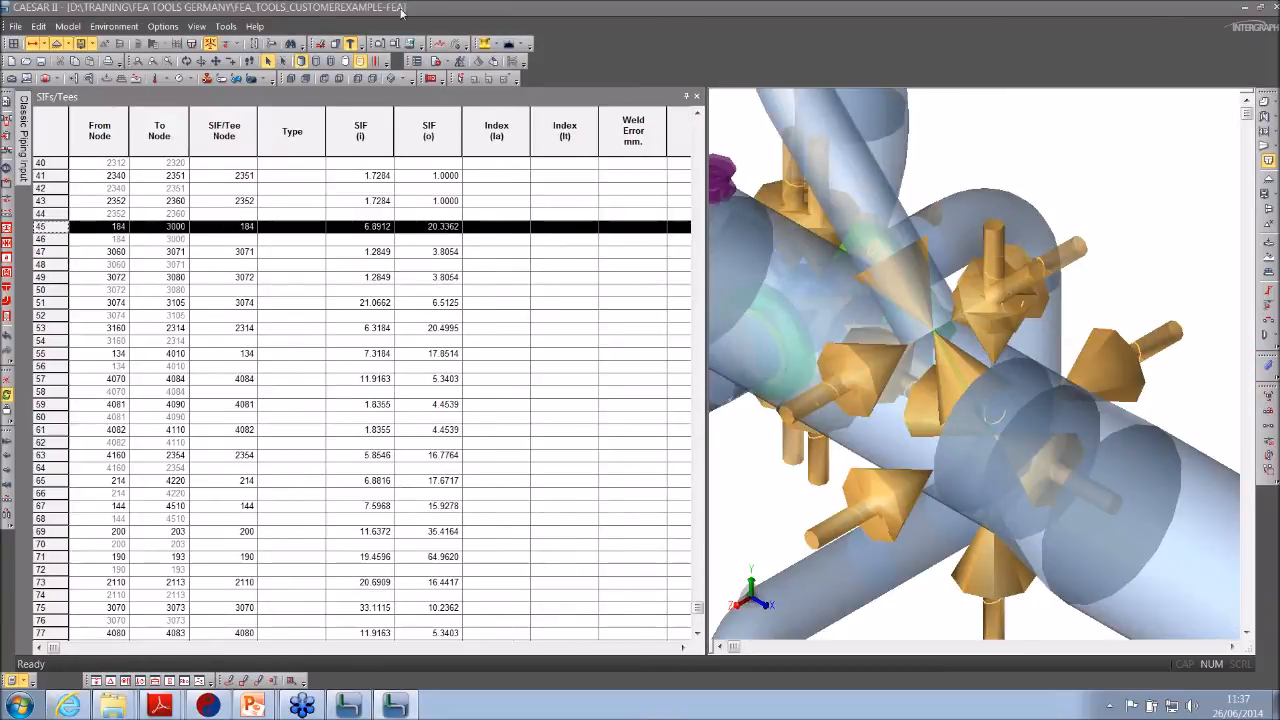
# - Turn off the translucent pipe display and view the restraints around the branch intersection on the solid model
pyautogui.click(387, 65)
pyautogui.moveTo(995, 199); pyautogui.dragTo(1047, 429)
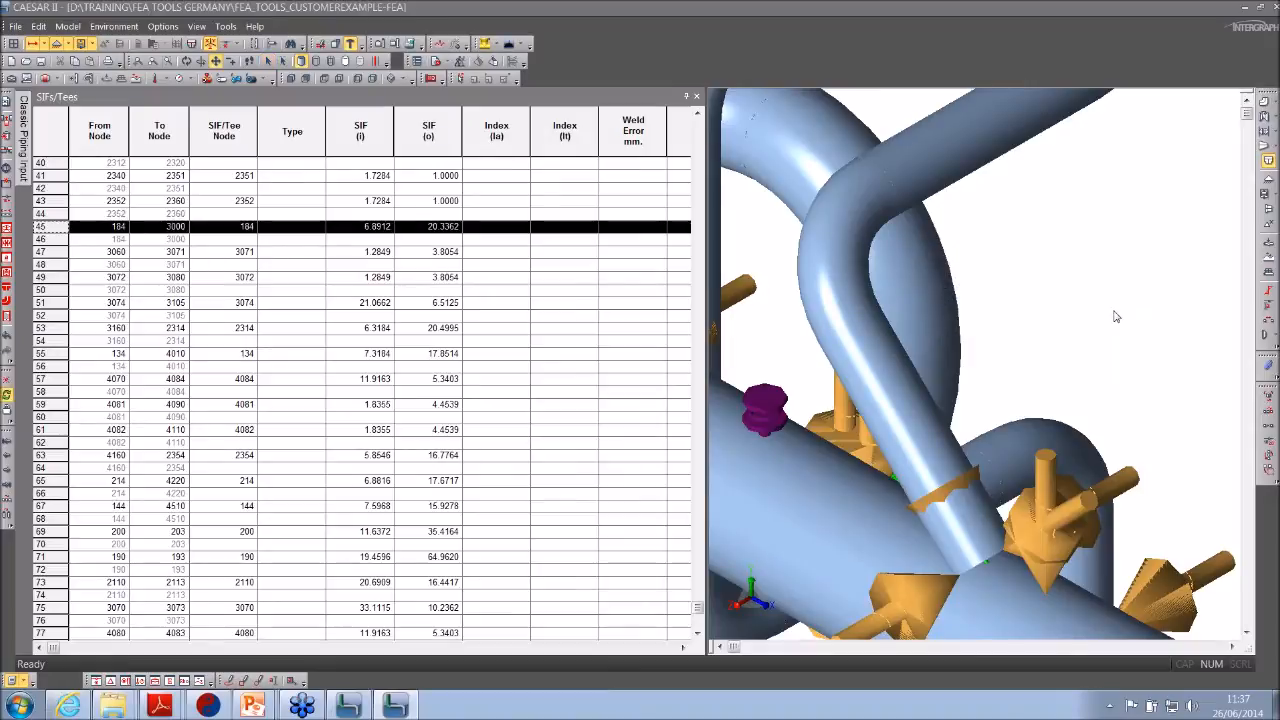
pyautogui.moveTo(1142, 298); pyautogui.dragTo(1118, 240)
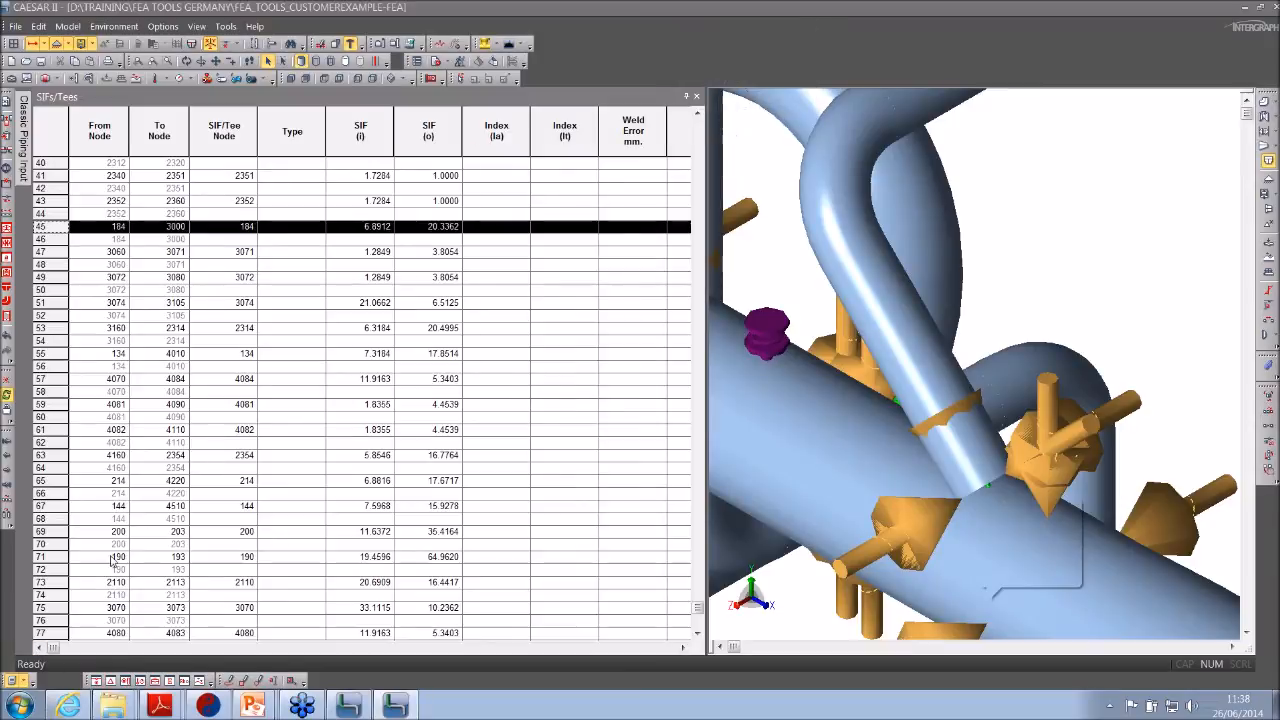
# - Open the Restraints list and dock it as a tab alongside the SIFs/Tees list
pyautogui.click(22, 681)
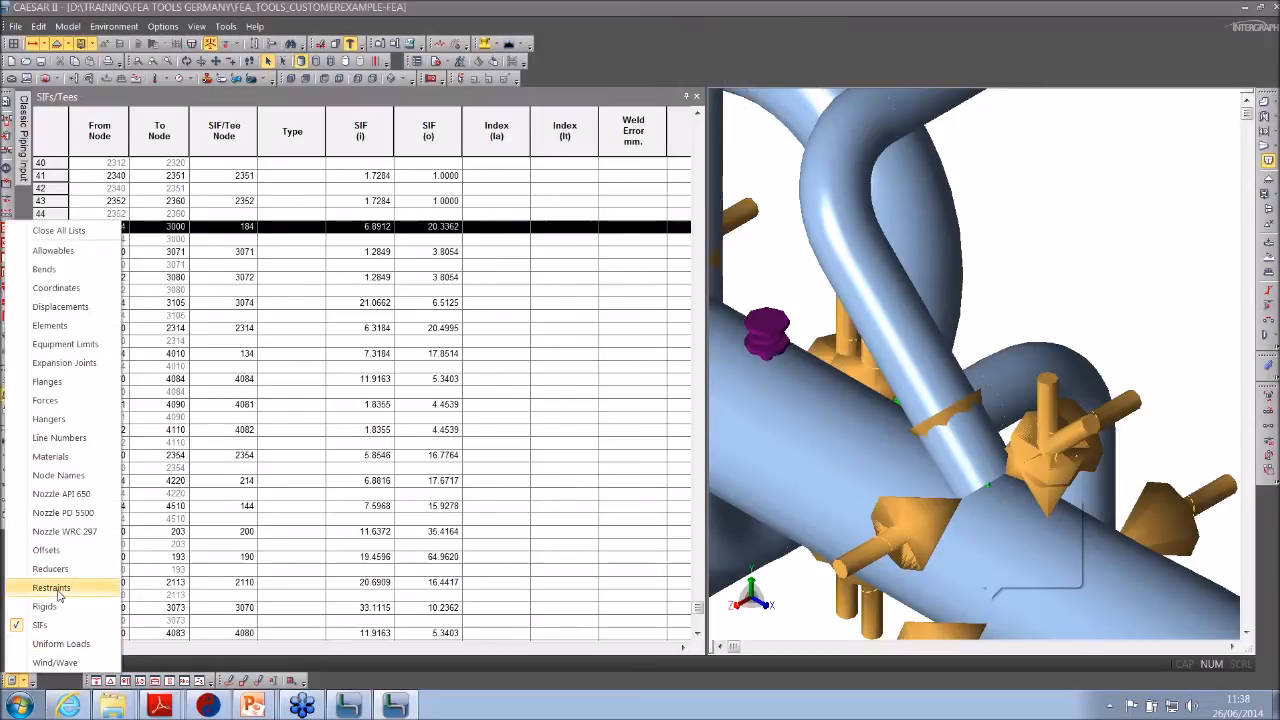
pyautogui.click(61, 592)
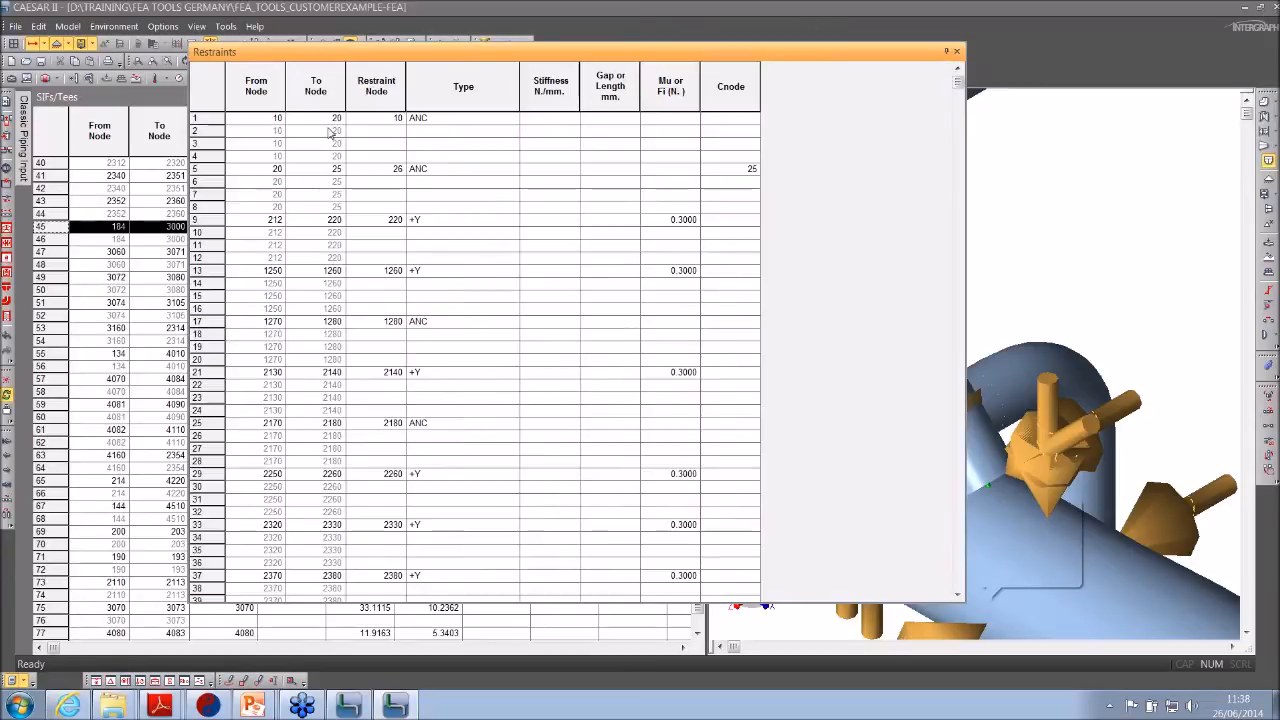
pyautogui.click(173, 98)
pyautogui.moveTo(788, 54); pyautogui.dragTo(392, 288)
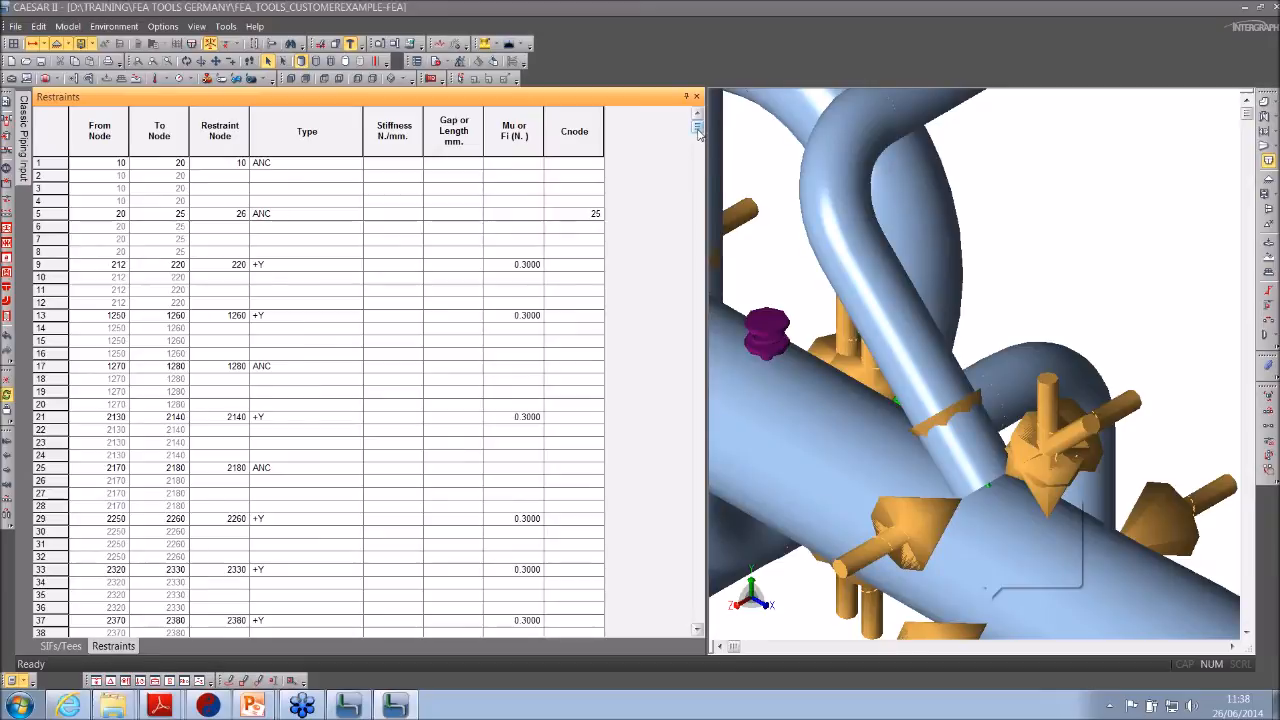
# - Examine the restraint stiffnesses and CNodes for nodes 204, 201, 202 and 194, alongside the restraints in the model
pyautogui.scroll(-1, 699, 131)
pyautogui.scroll(-7, 704, 128)
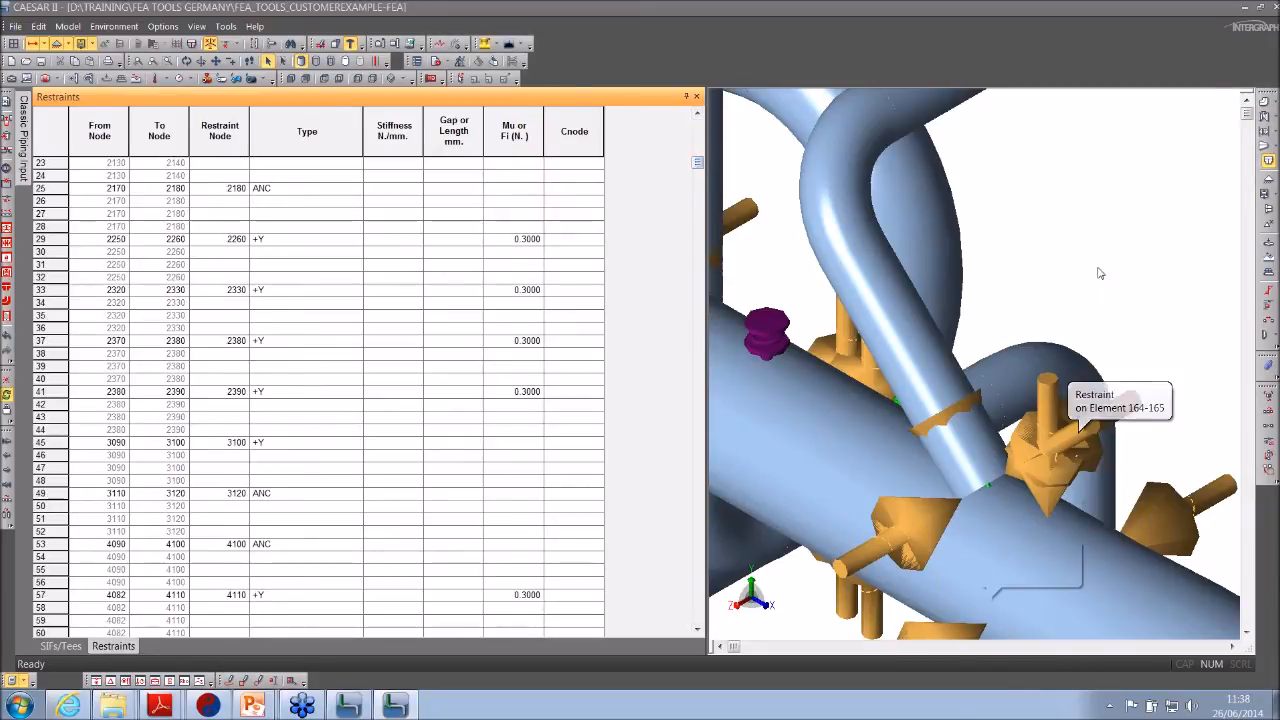
pyautogui.scroll(1, 1100, 272)
pyautogui.moveTo(697, 165); pyautogui.dragTo(697, 248)
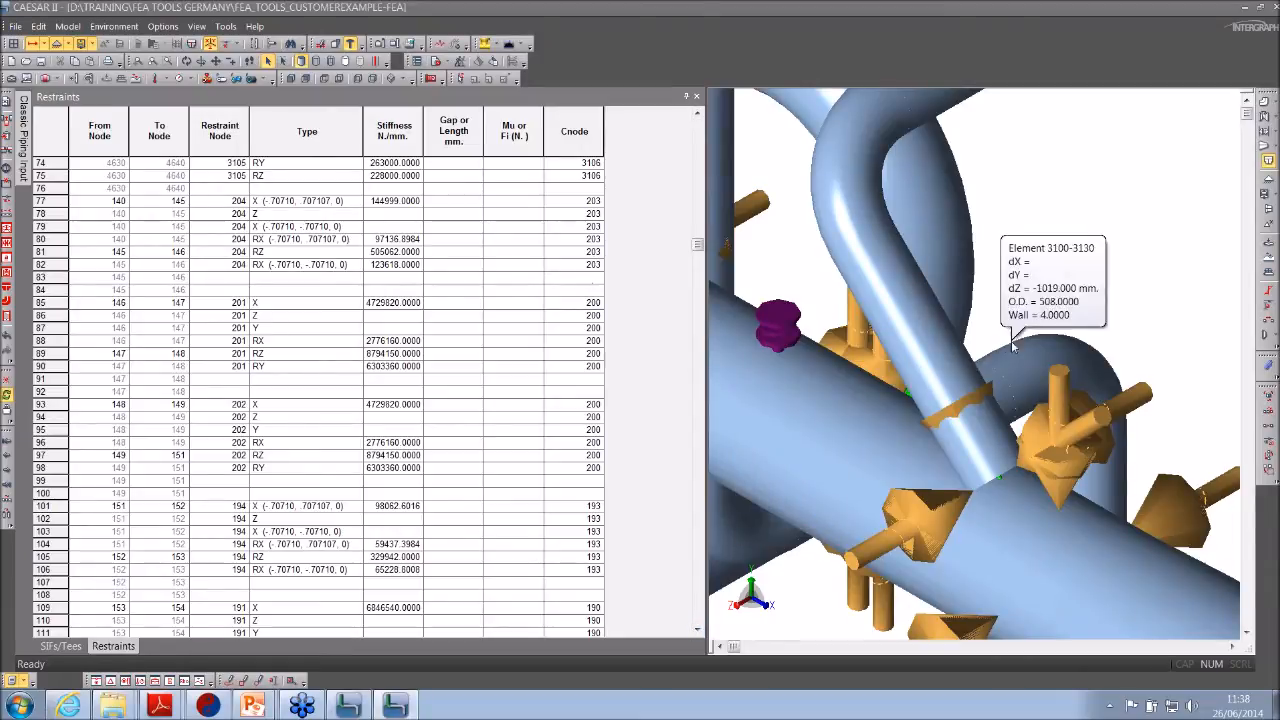
pyautogui.moveTo(1232, 331); pyautogui.dragTo(1195, 263)
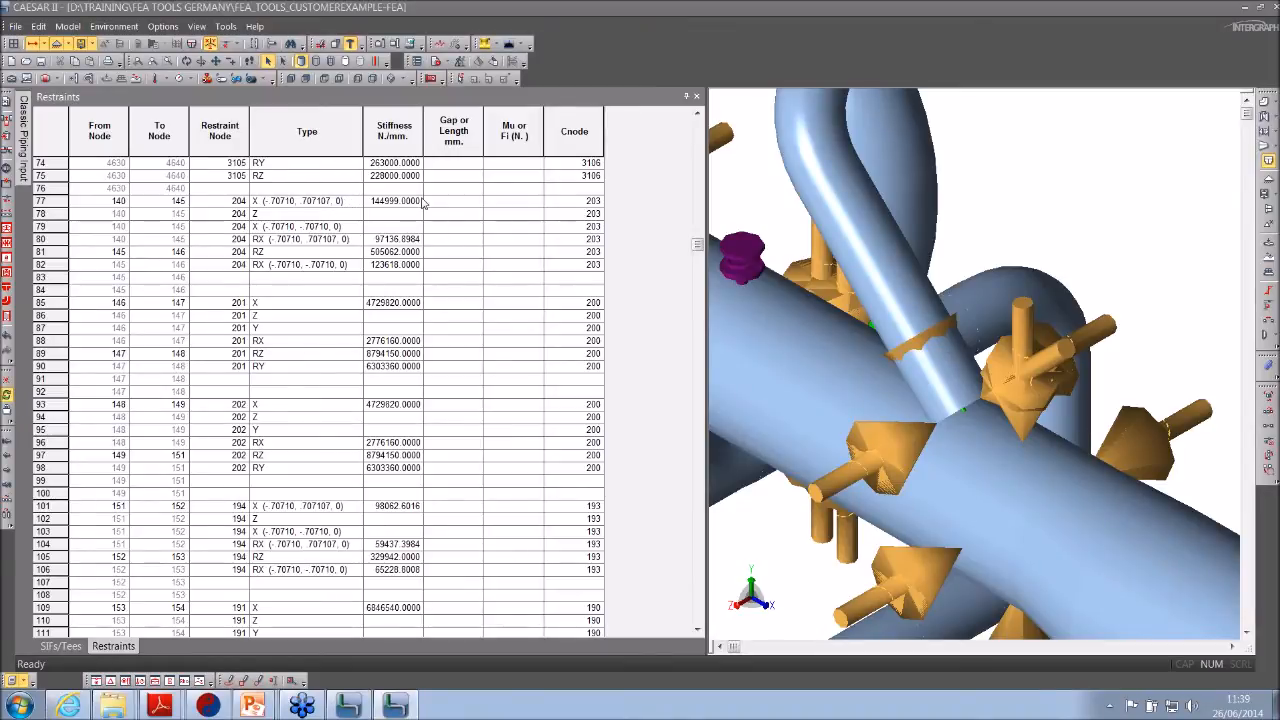
# - Widen the Stiffness column of the Restraints list and check the full rotational stiffness values for nodes 201 and 202
pyautogui.moveTo(422, 135); pyautogui.dragTo(470, 135)
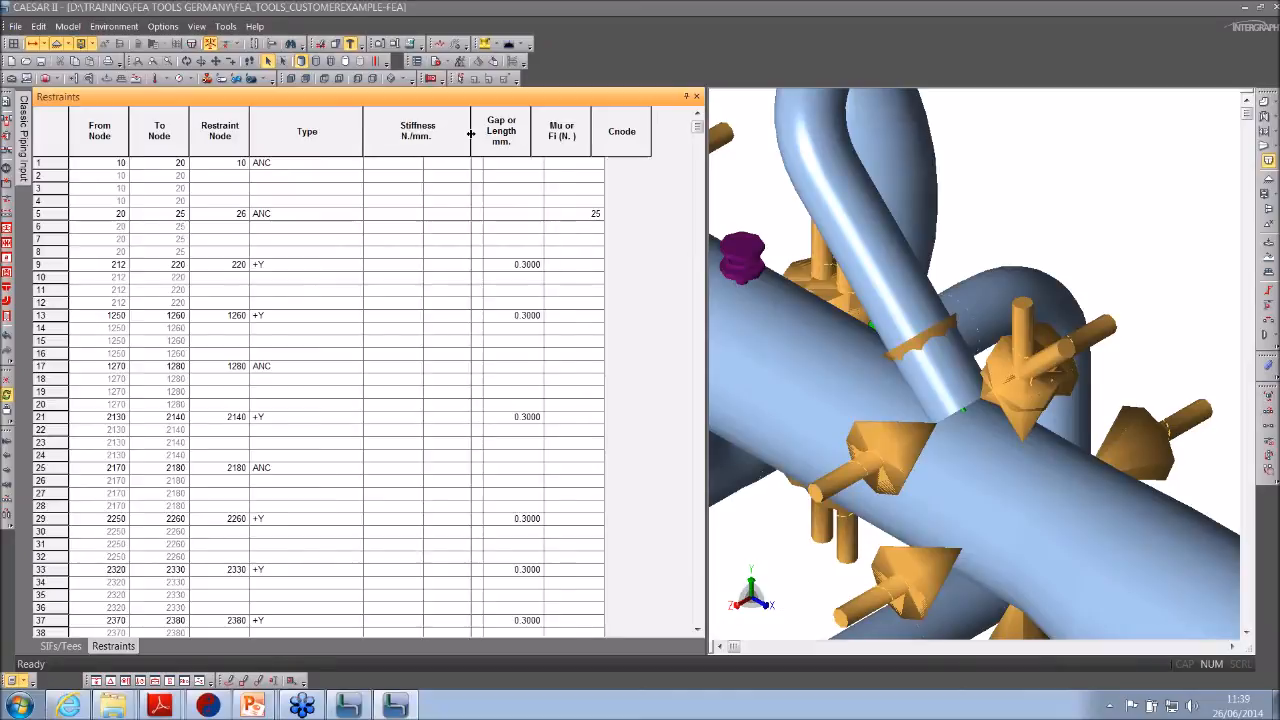
pyautogui.scroll(-8, 696, 358)
pyautogui.scroll(-16, 696, 358)
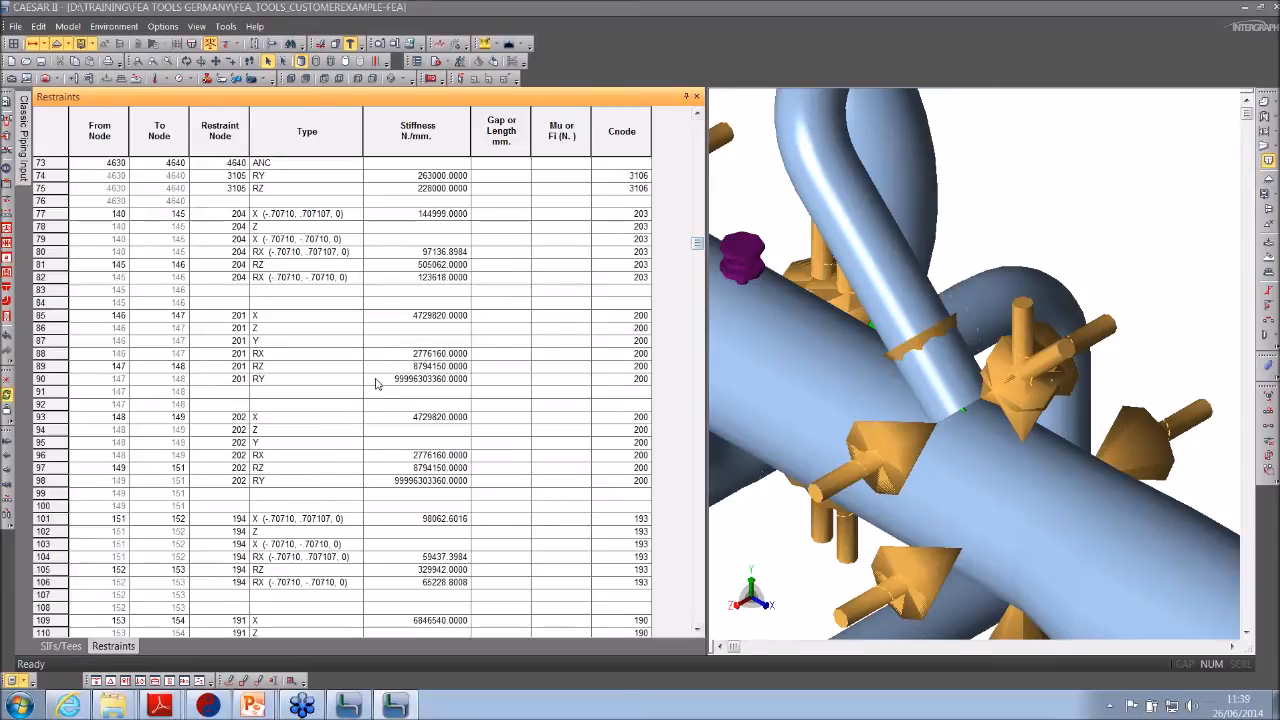
pyautogui.scroll(-1, 397, 423)
pyautogui.scroll(-1, 403, 417)
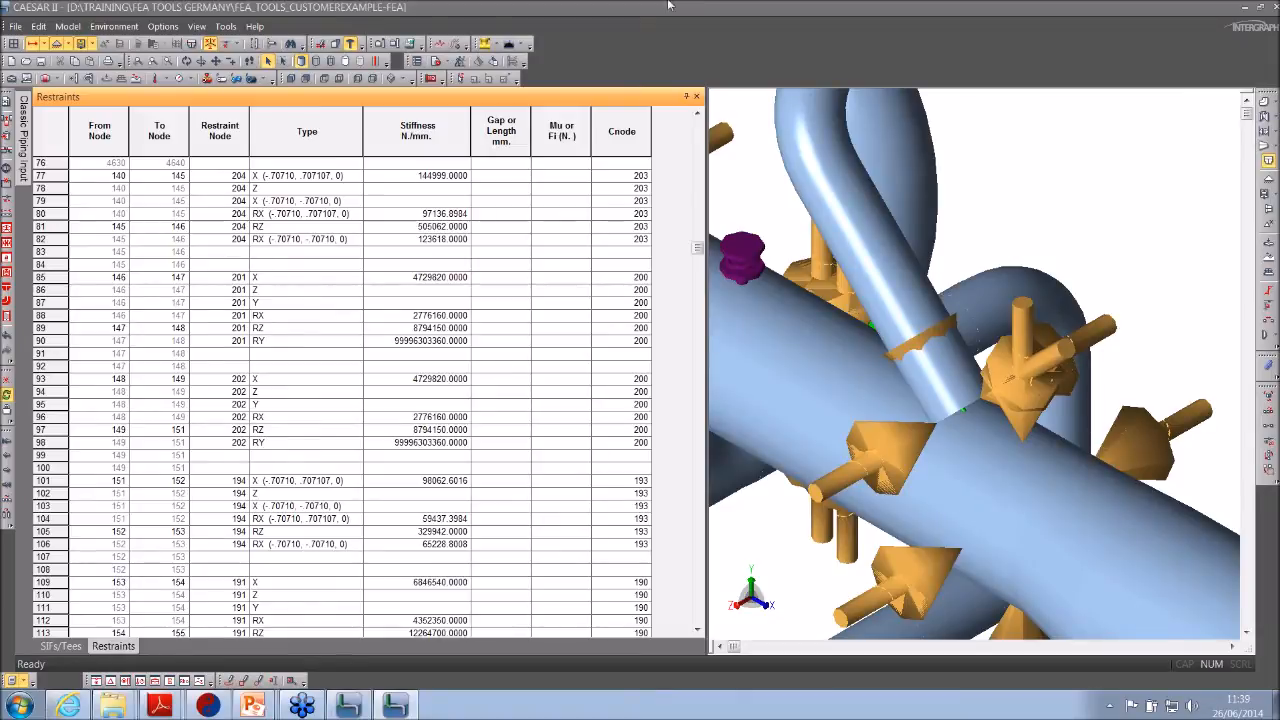
# - Close the Restraints and SIFs/Tees lists and hide the restraints that have CNodes in the model view
pyautogui.click(697, 97)
pyautogui.click(694, 97)
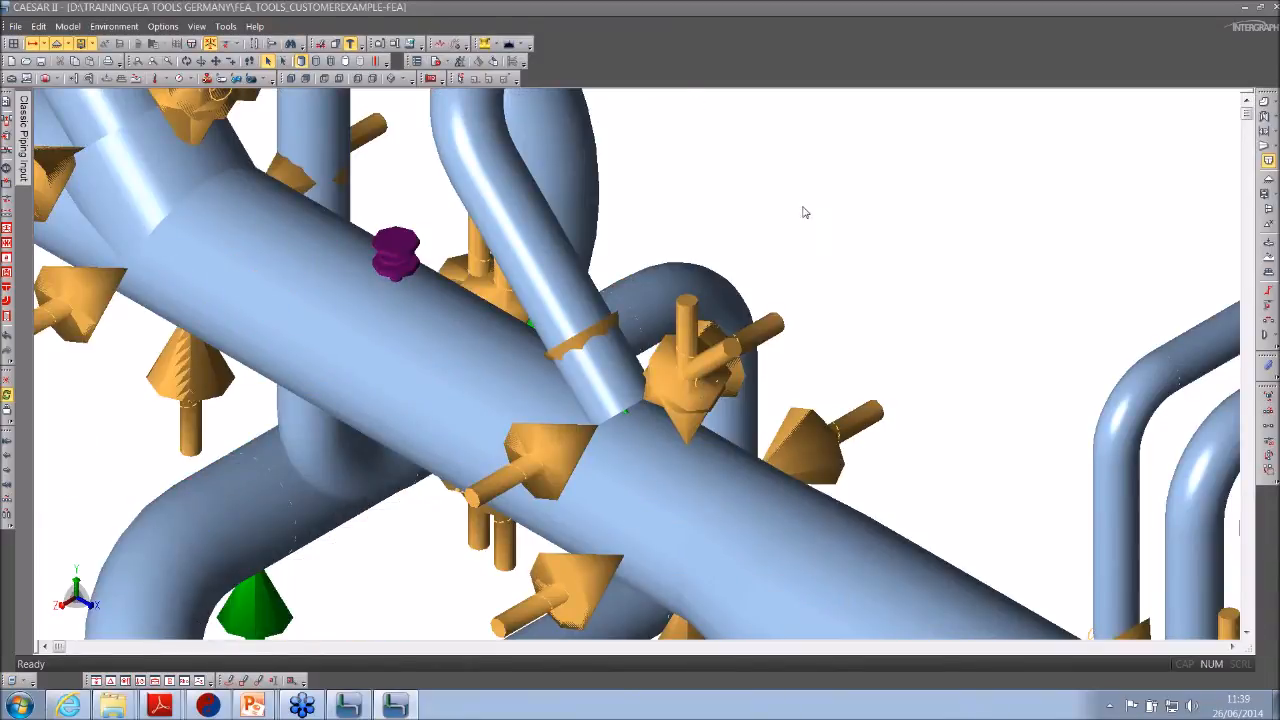
pyautogui.moveTo(896, 353); pyautogui.dragTo(923, 283)
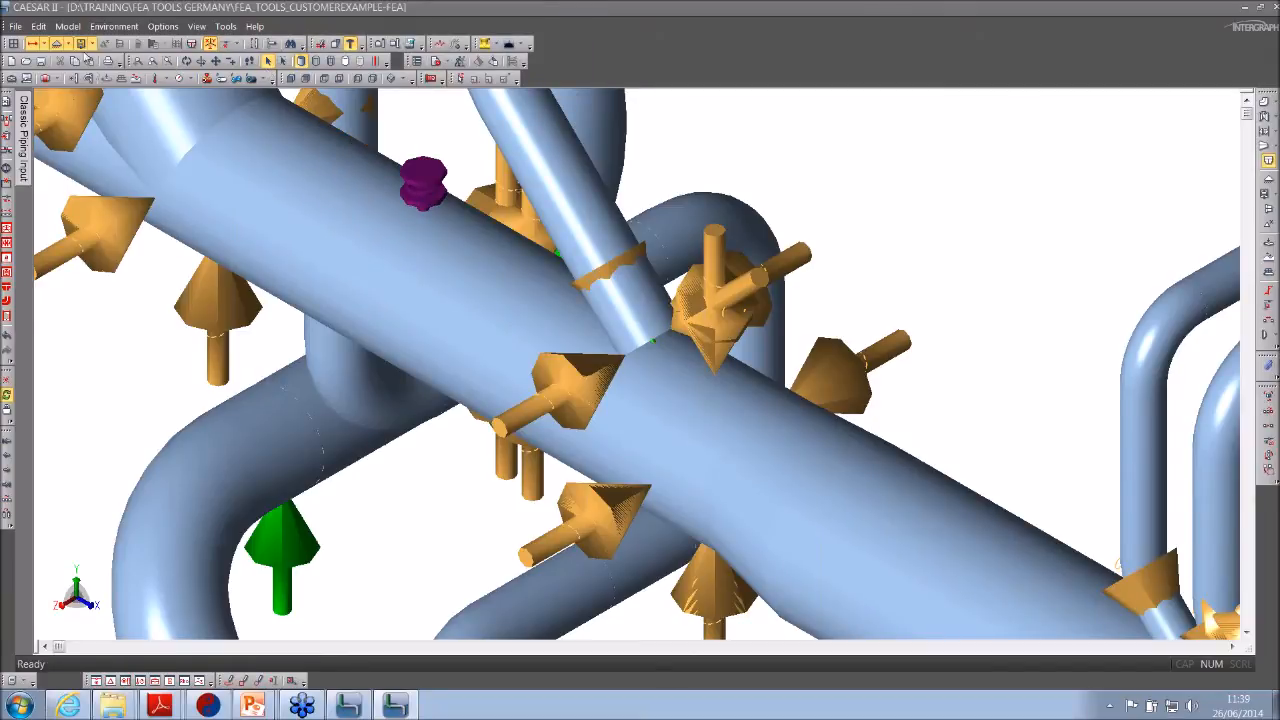
pyautogui.click(44, 43)
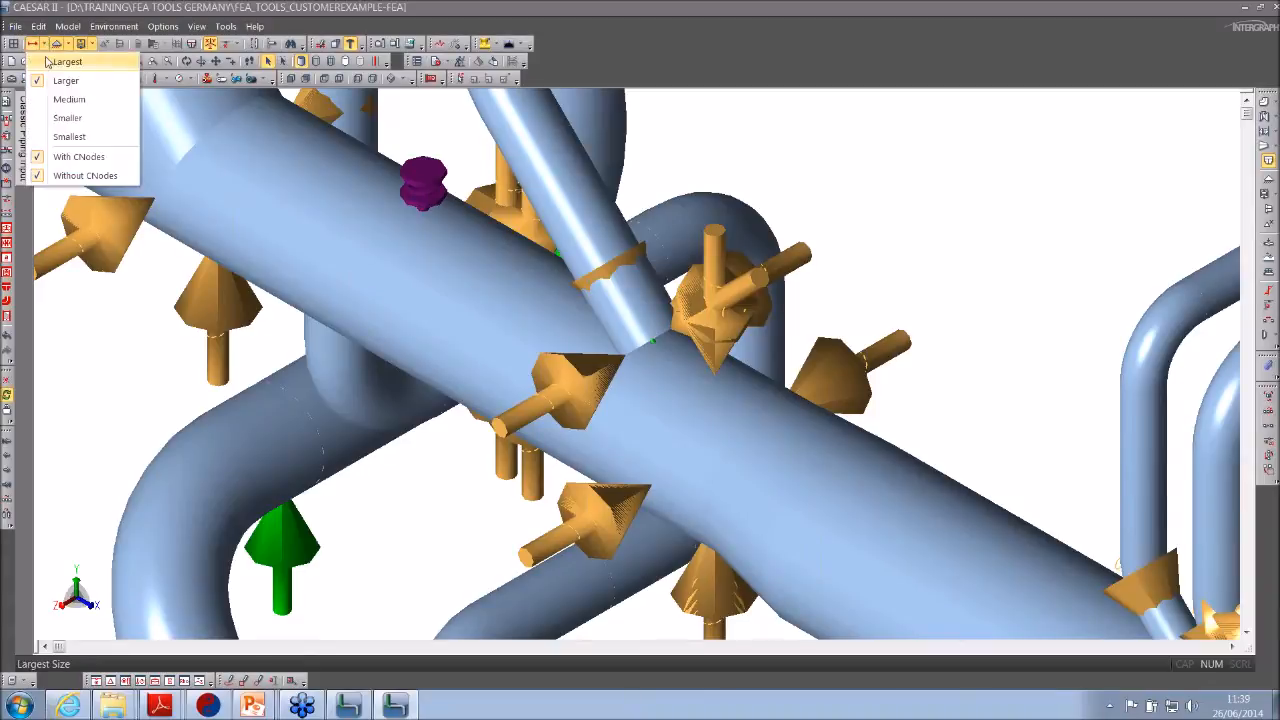
pyautogui.click(96, 158)
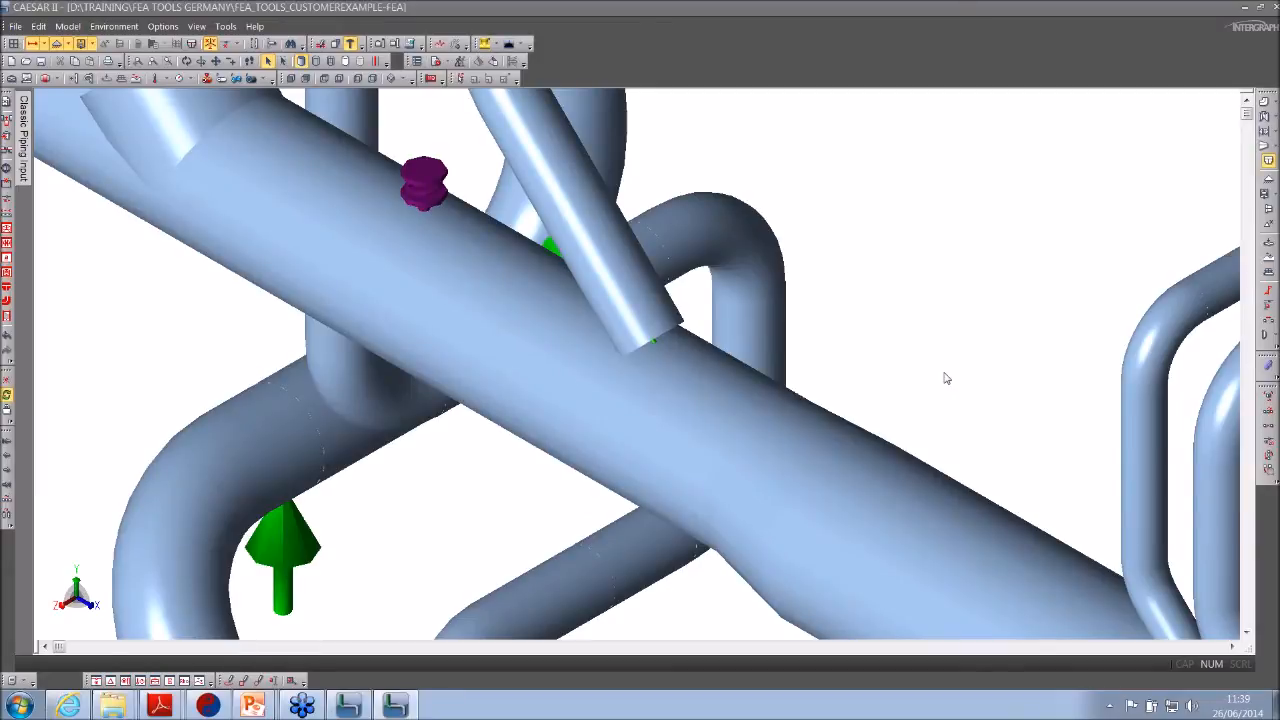
# - Orbit to a side view of the branch intersection and make the pipes translucent to reveal the rigid element inside
pyautogui.moveTo(947, 378); pyautogui.dragTo(968, 358)
pyautogui.click(187, 61)
pyautogui.moveTo(482, 475); pyautogui.dragTo(597, 434)
pyautogui.click(362, 62)
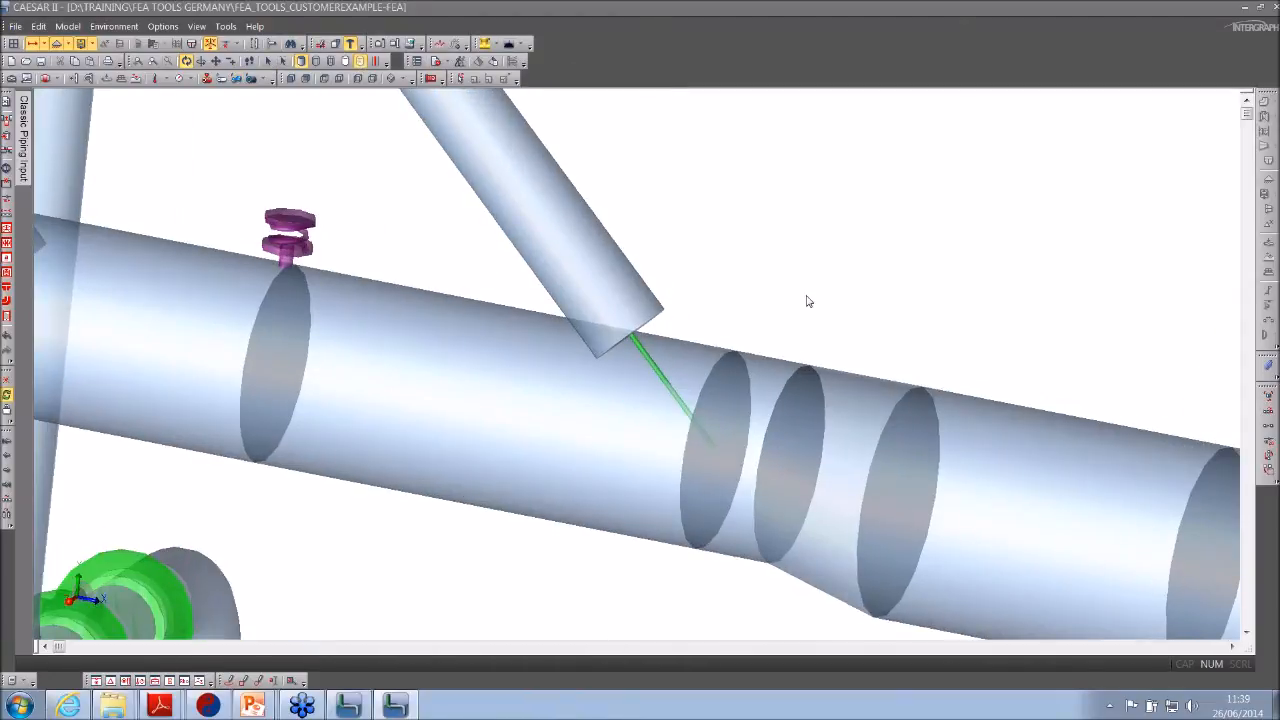
pyautogui.moveTo(808, 301); pyautogui.dragTo(786, 274)
pyautogui.moveTo(865, 242); pyautogui.dragTo(833, 266)
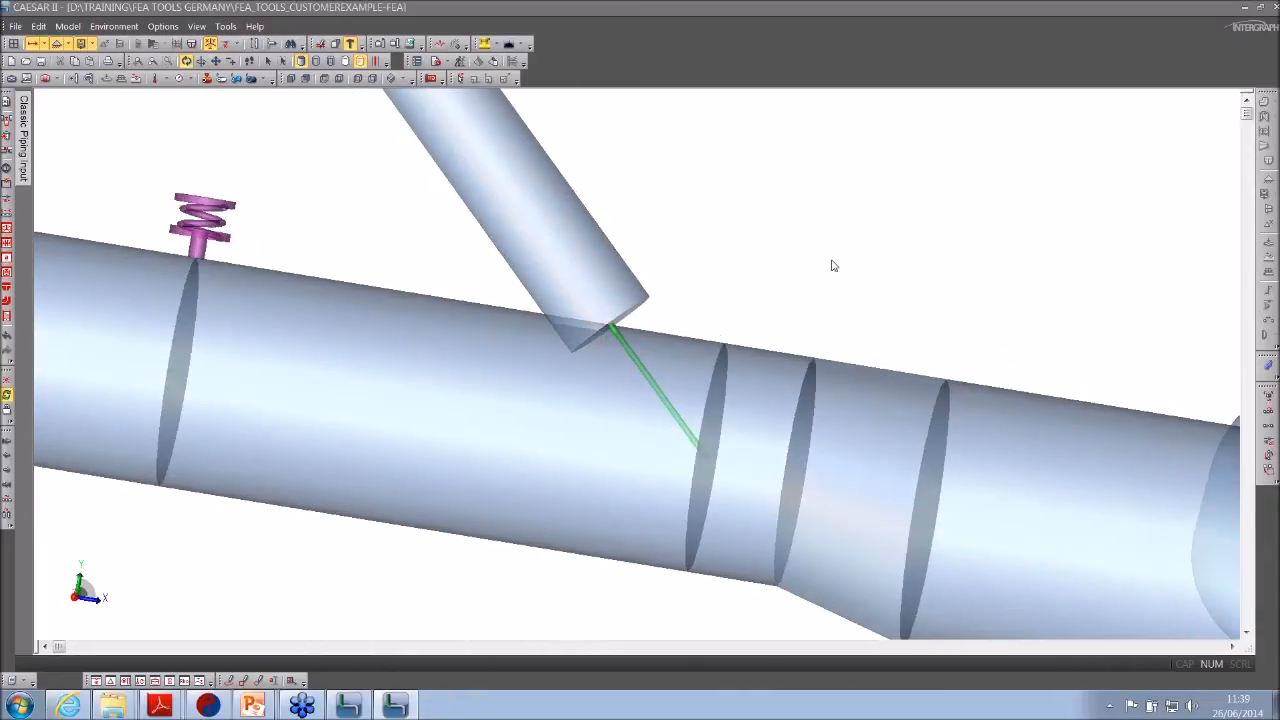
# - Set the model to the front view and zoom in on the angled branch connection beside the header reducer
pyautogui.click(291, 79)
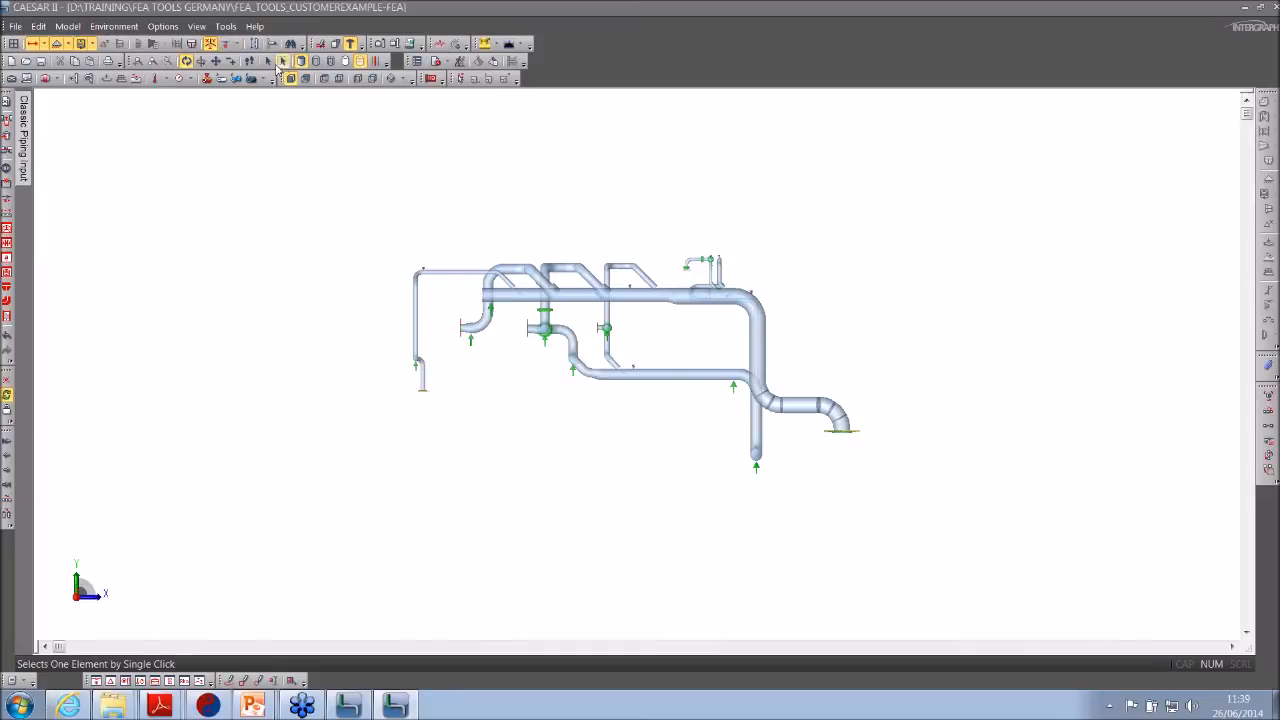
pyautogui.scroll(8, 686, 349)
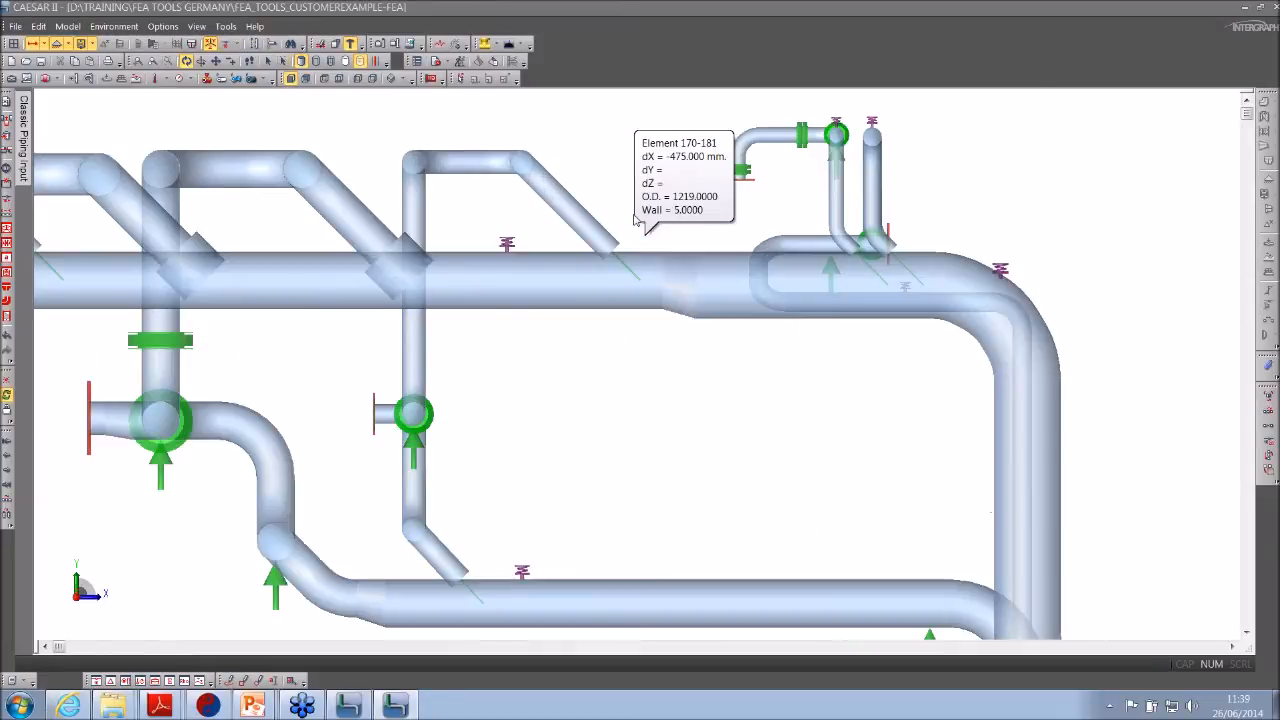
pyautogui.scroll(6, 640, 280)
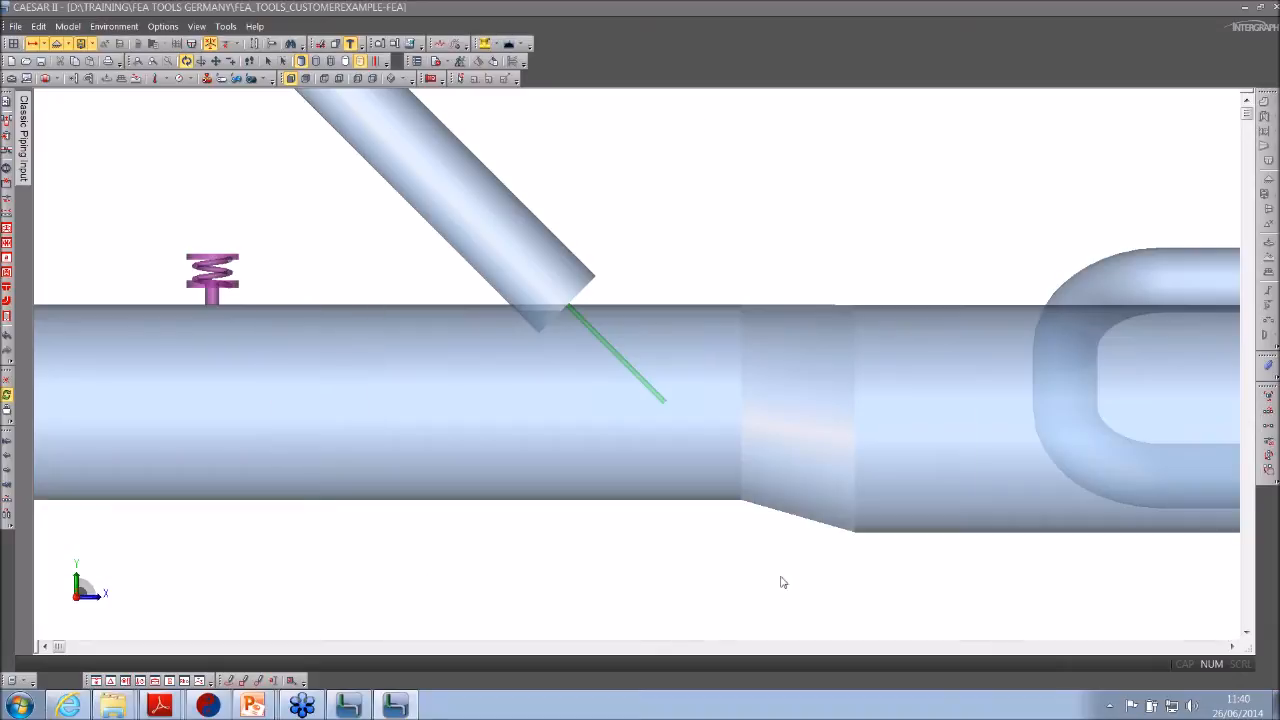
# - Show the node numbers on the model around the angled branch connection and header reducer
pyautogui.click(213, 44)
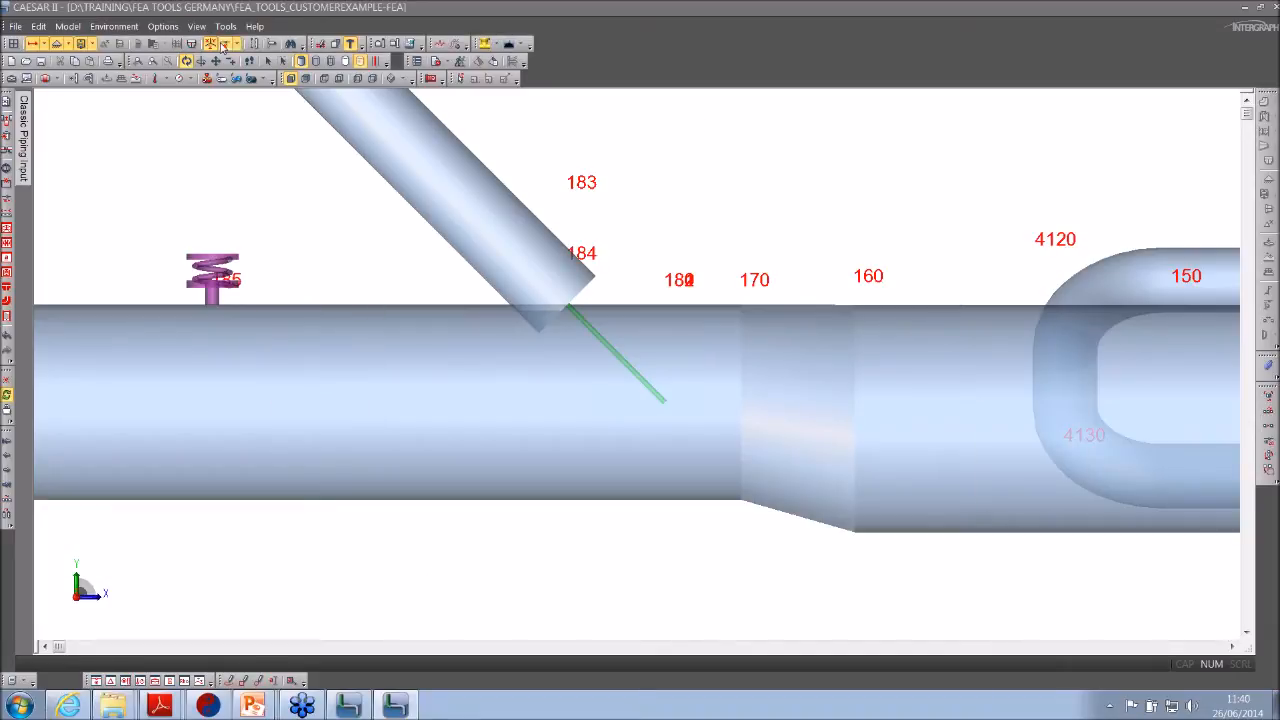
pyautogui.click(215, 61)
pyautogui.moveTo(649, 543); pyautogui.dragTo(625, 540)
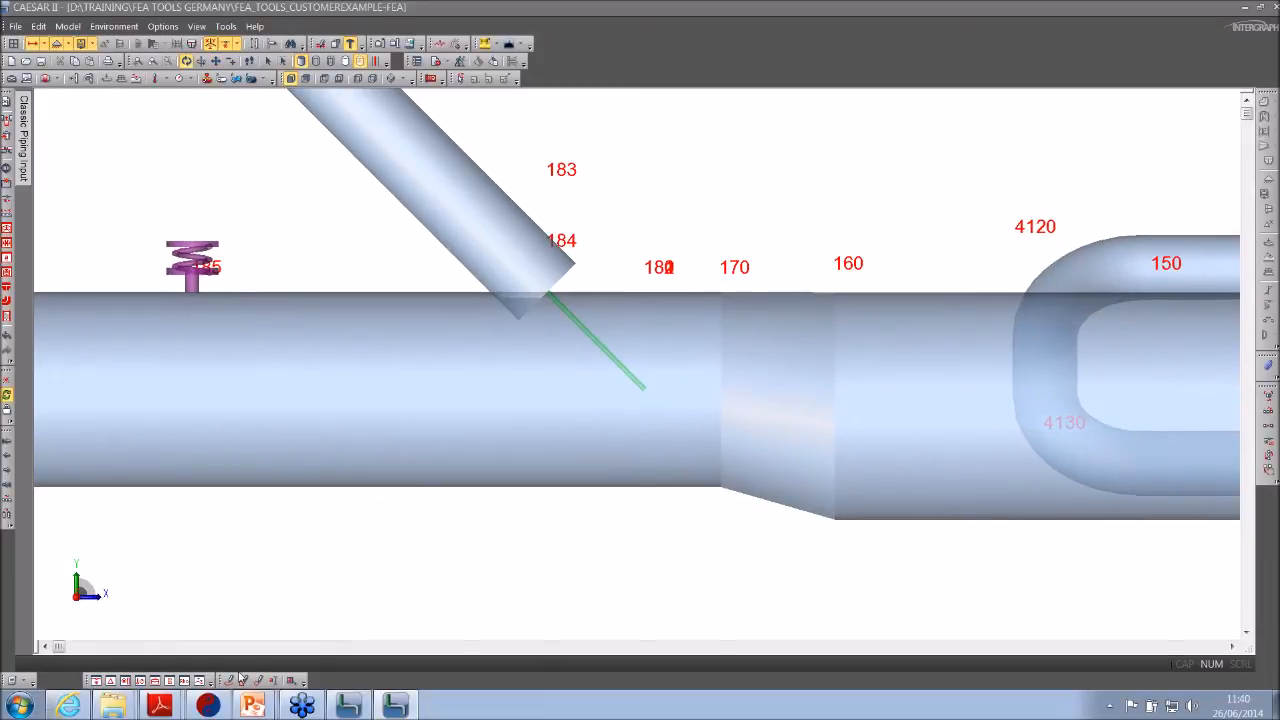
# - Switch to Part1.pptx in PowerPoint, compare the Currently and New Option slides on applying tee flexibility, and return to CAESAR II
pyautogui.click(256, 708)
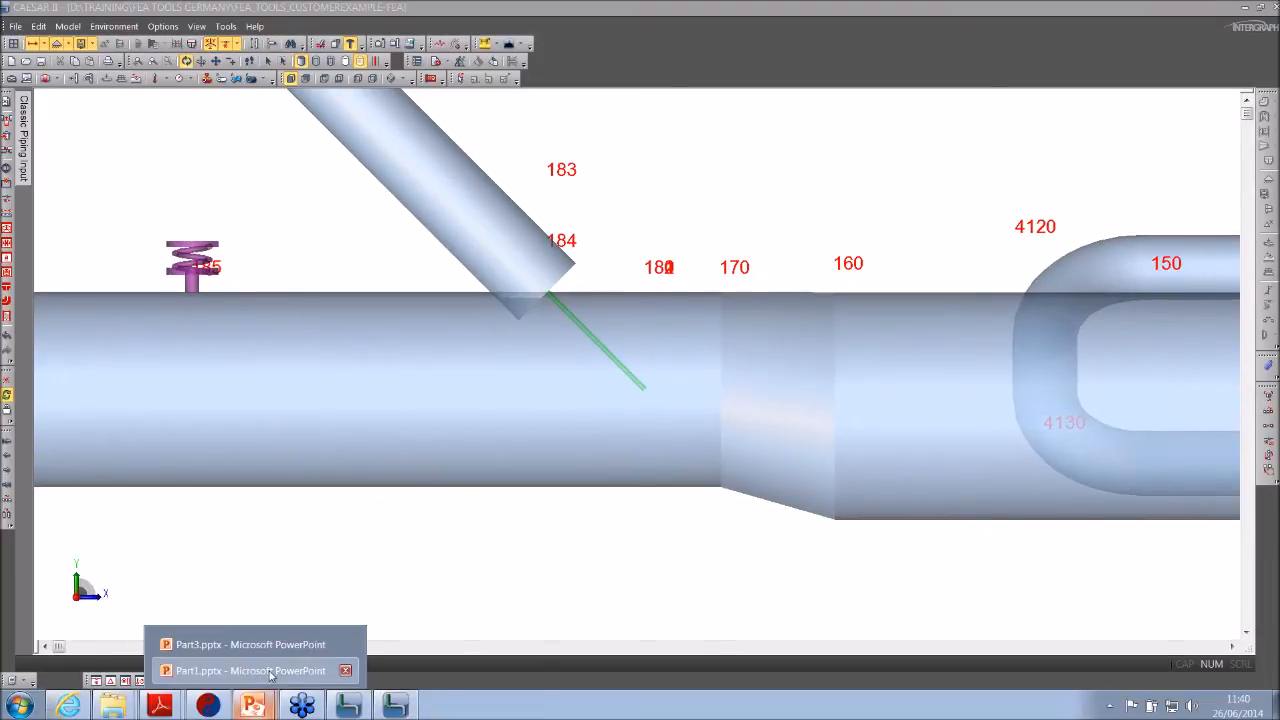
pyautogui.click(270, 671)
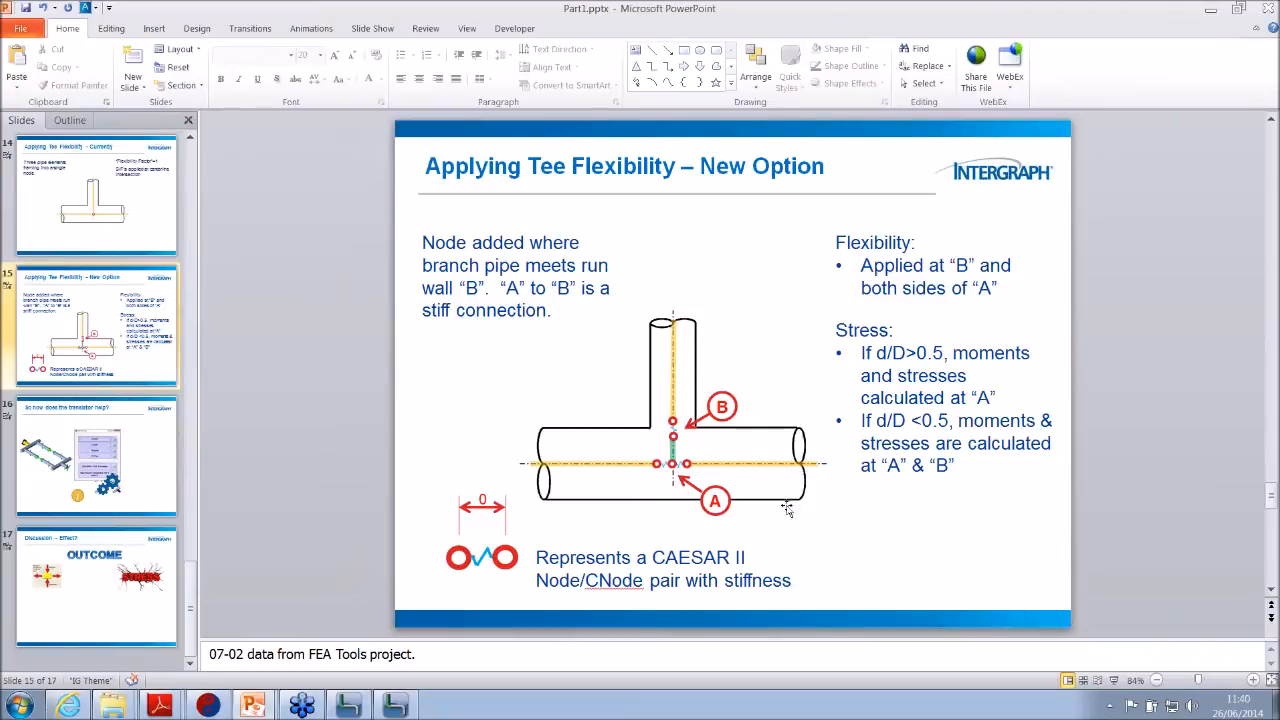
pyautogui.scroll(1, 765, 477)
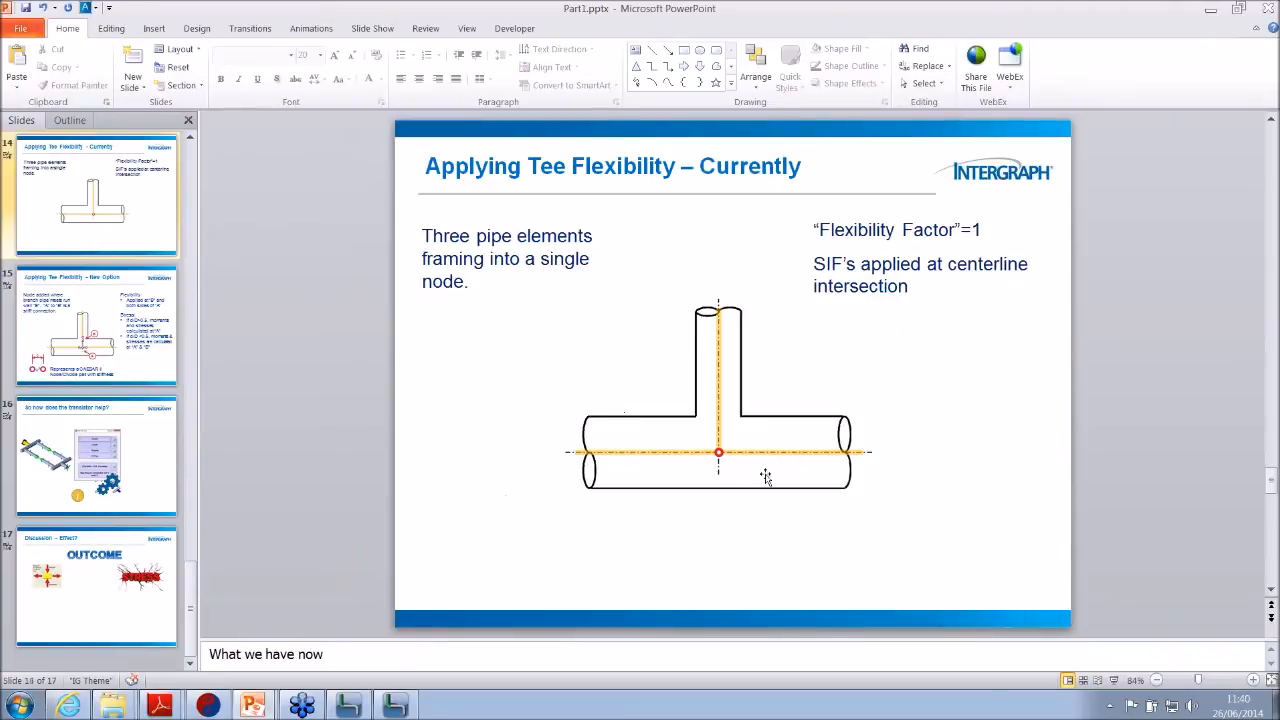
pyautogui.scroll(-1, 876, 394)
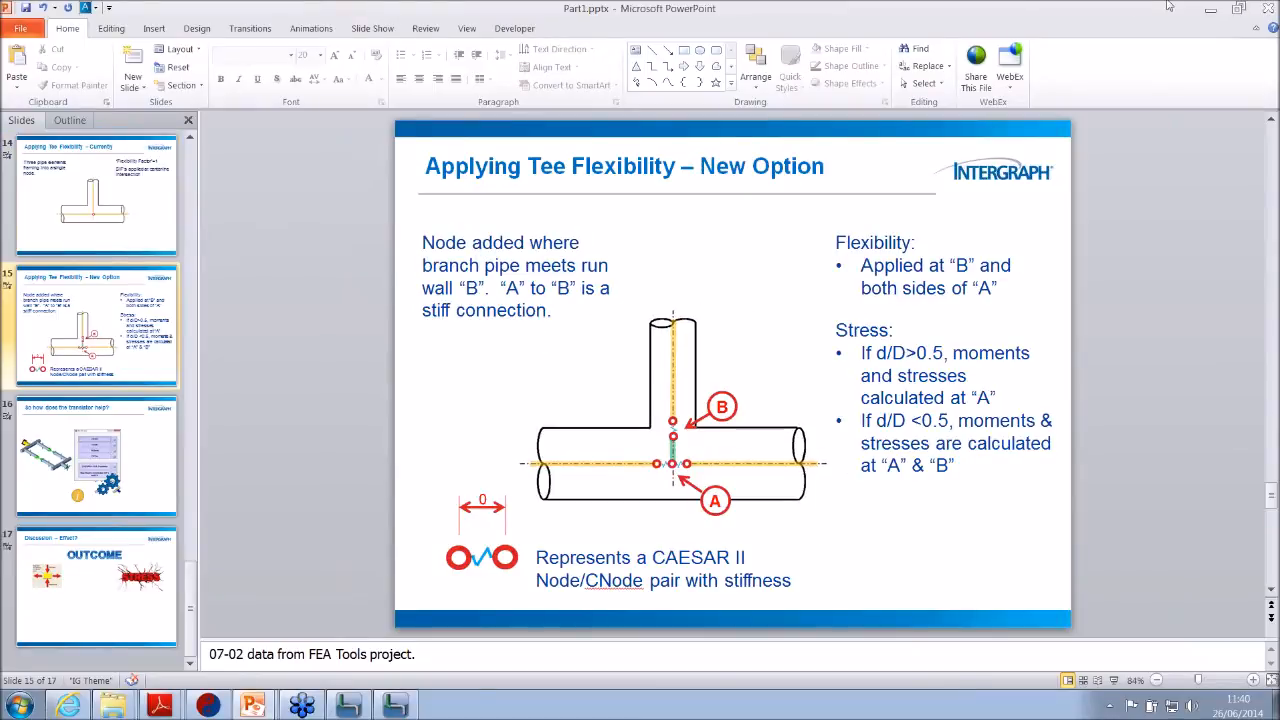
pyautogui.moveTo(982, 14); pyautogui.dragTo(818, 388)
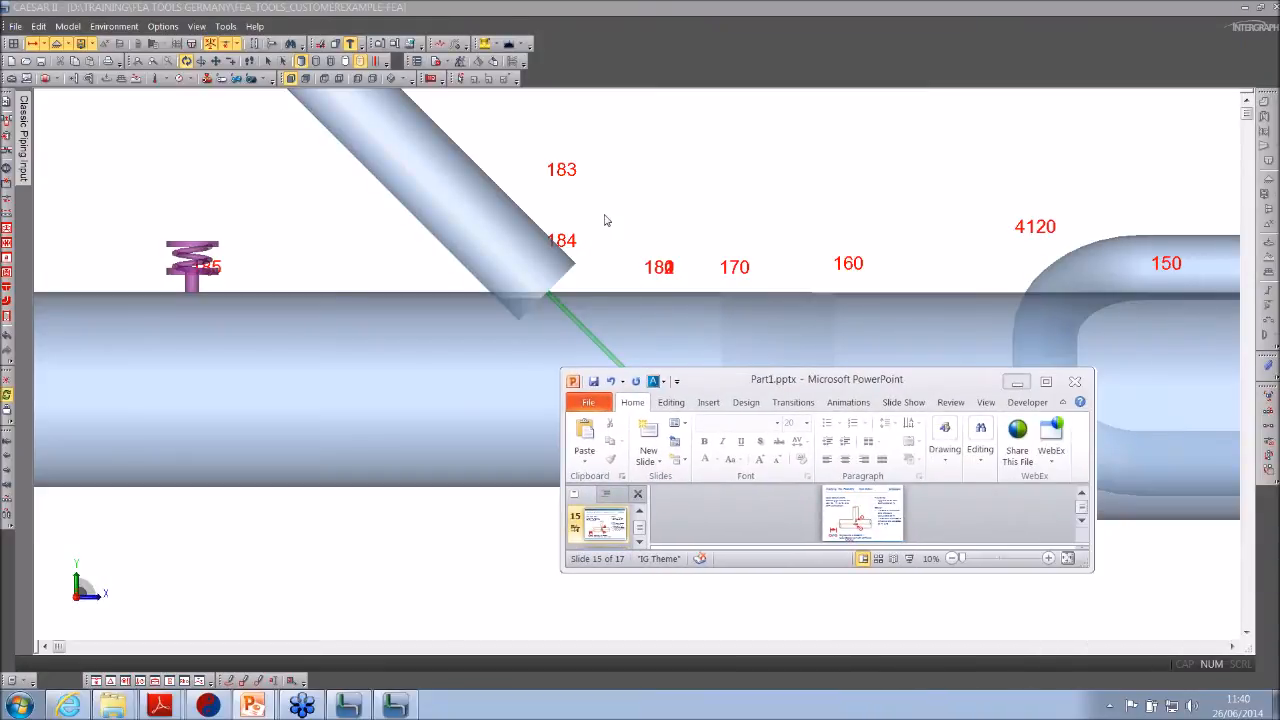
pyautogui.click(604, 220)
# - Show the restraints with CNodes at the angled branch connection, inspect them closely, and hide them again
pyautogui.click(44, 46)
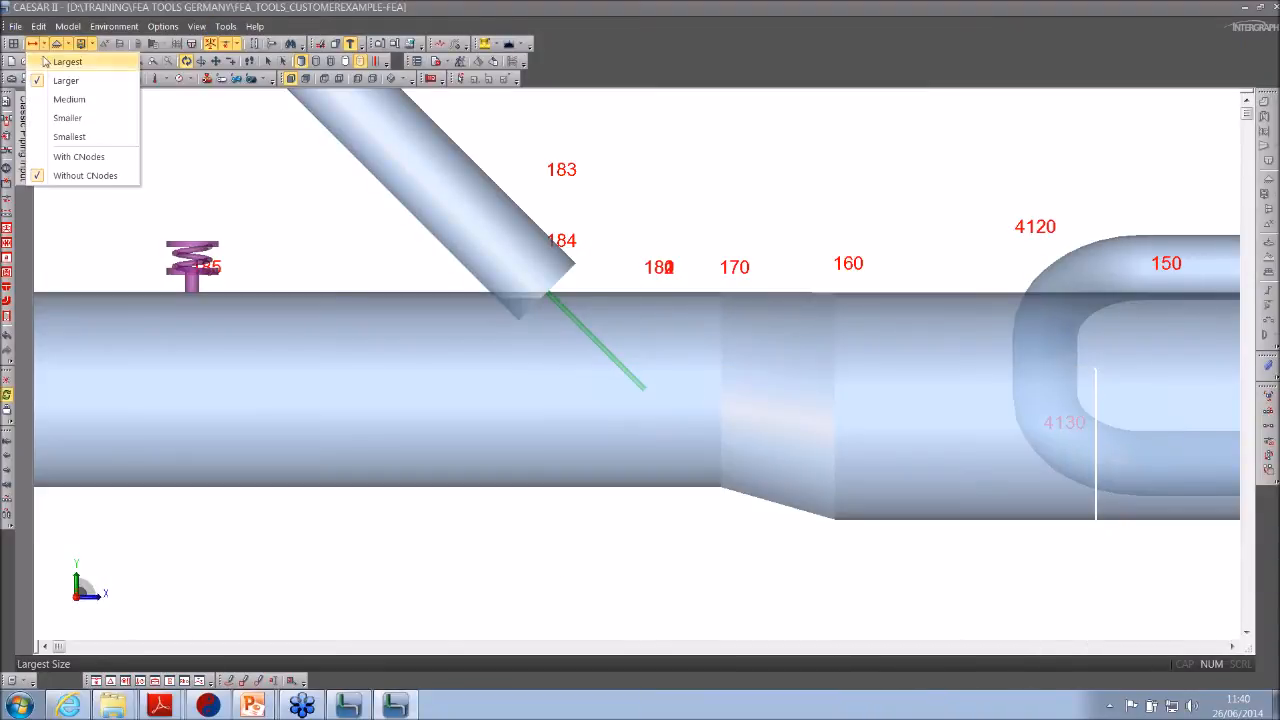
pyautogui.click(62, 157)
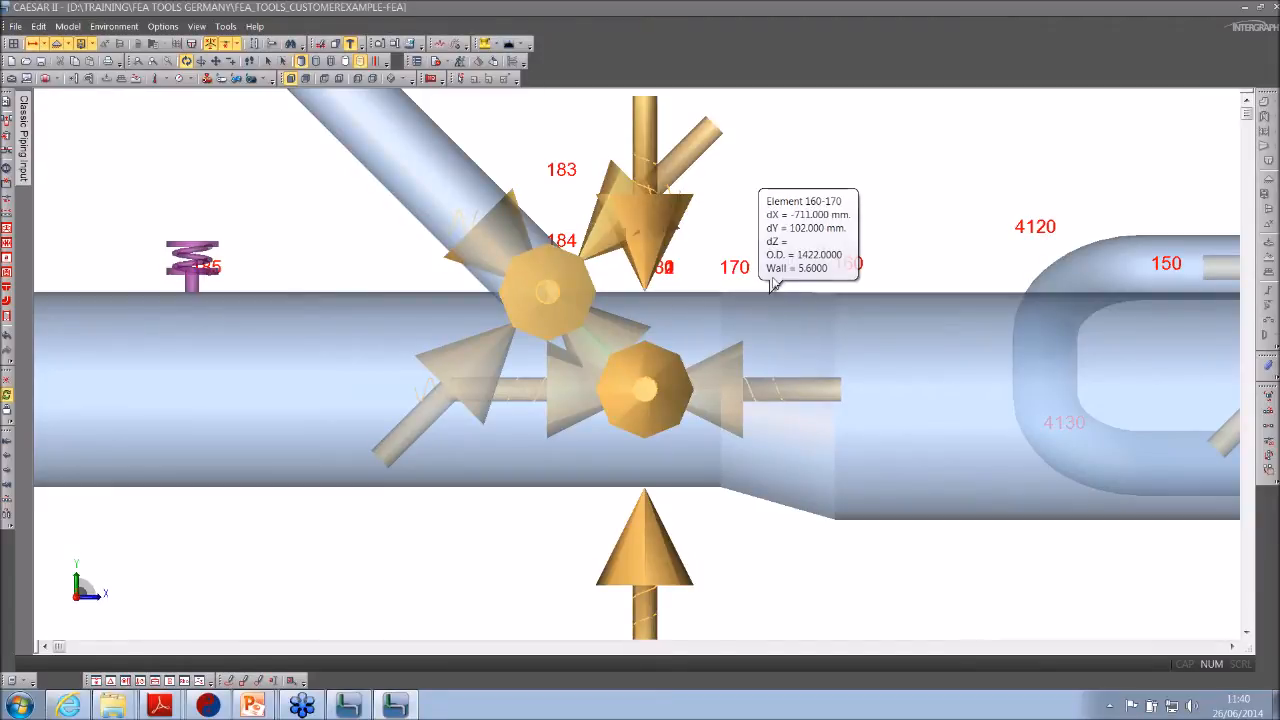
pyautogui.moveTo(749, 234); pyautogui.dragTo(750, 243)
pyautogui.scroll(1, 748, 243)
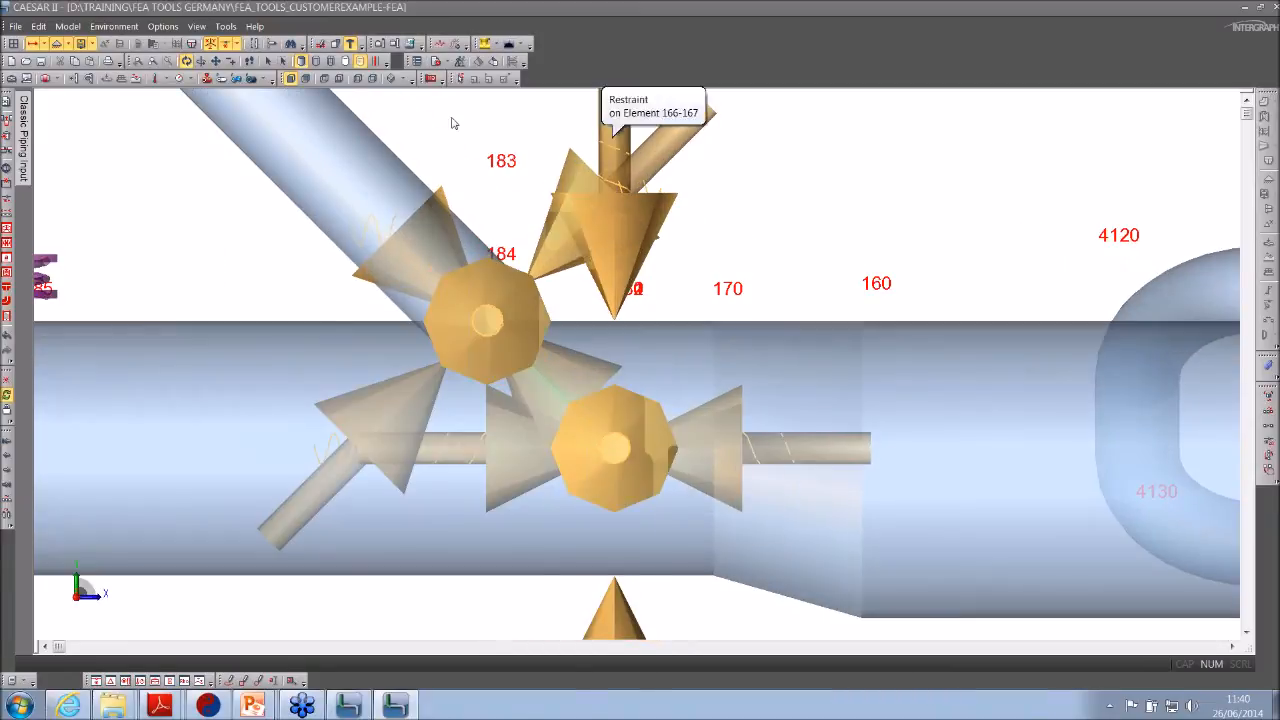
pyautogui.click(44, 45)
pyautogui.click(63, 160)
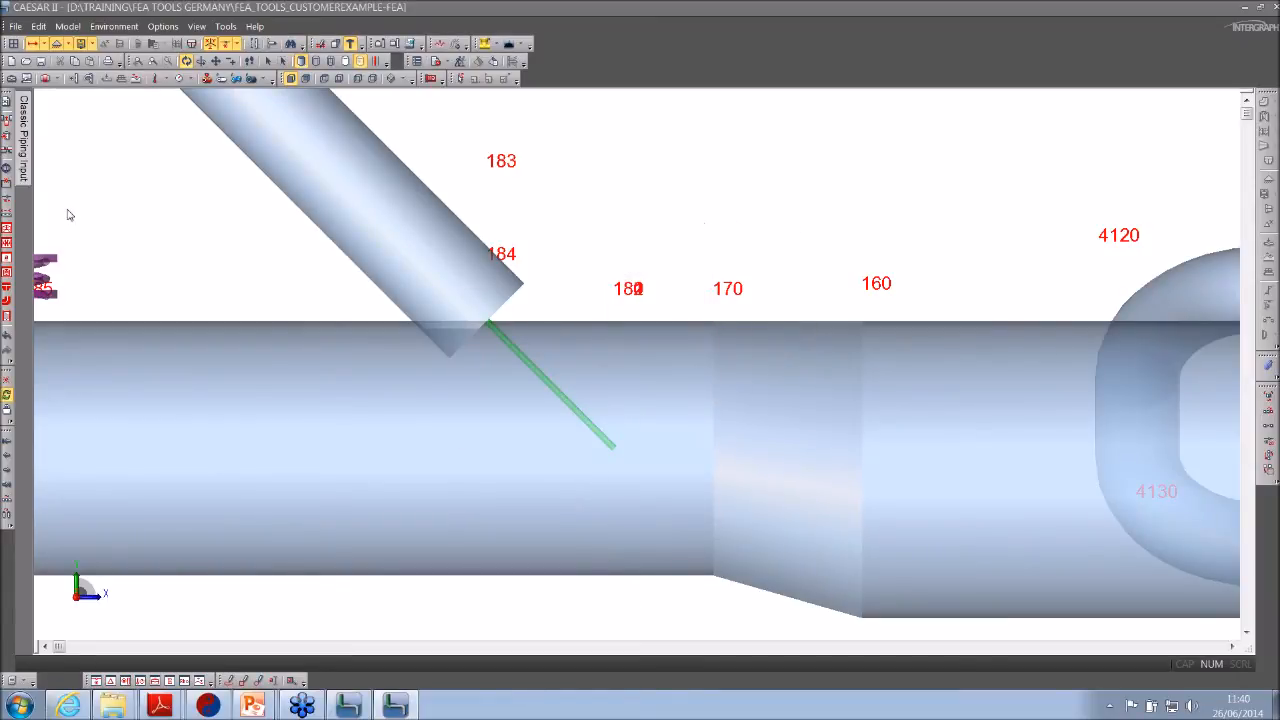
# - Turn the restraints with CNodes back on and orbit around the branch connection to inspect them in 3D
pyautogui.click(56, 46)
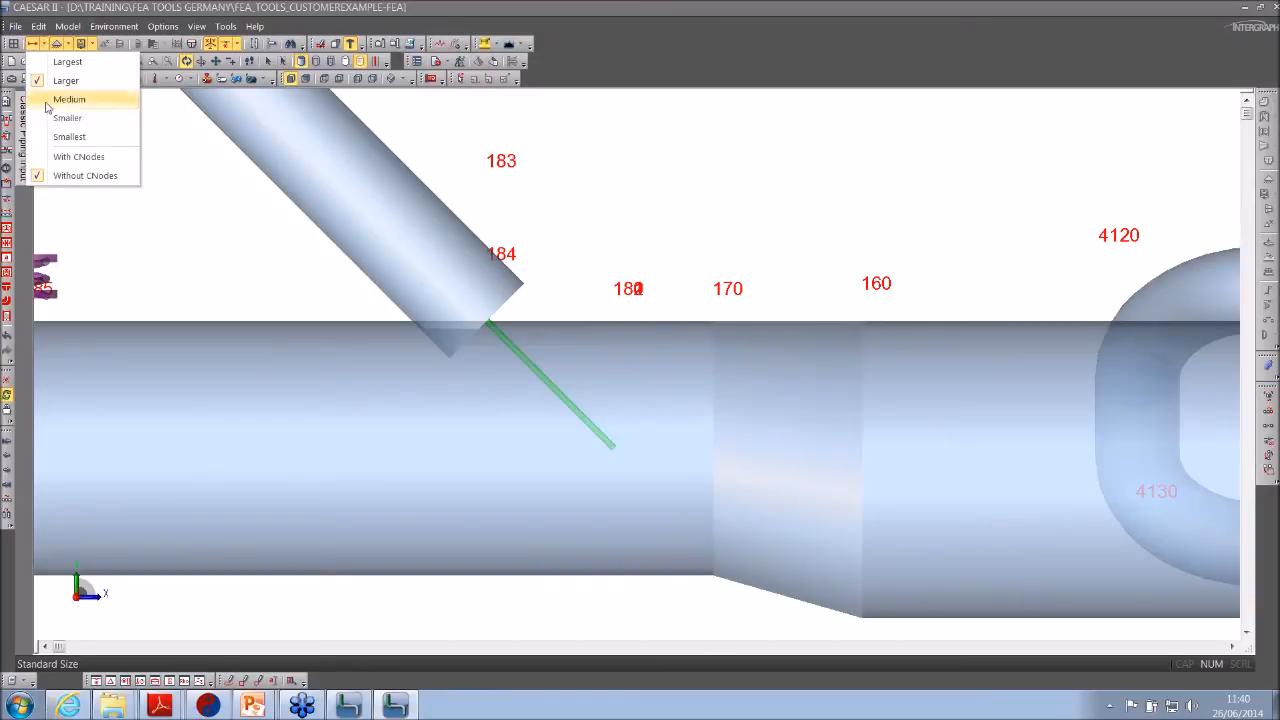
pyautogui.click(59, 157)
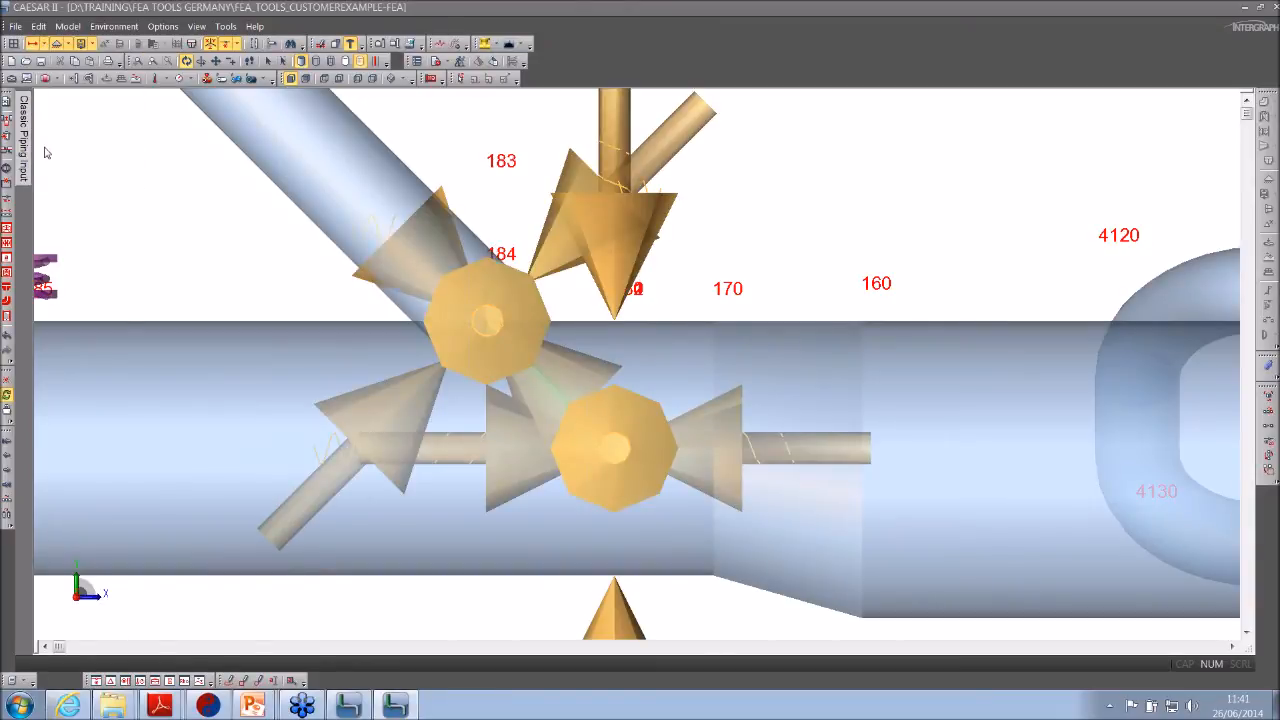
pyautogui.moveTo(702, 243); pyautogui.dragTo(613, 263)
pyautogui.scroll(-3, 615, 260)
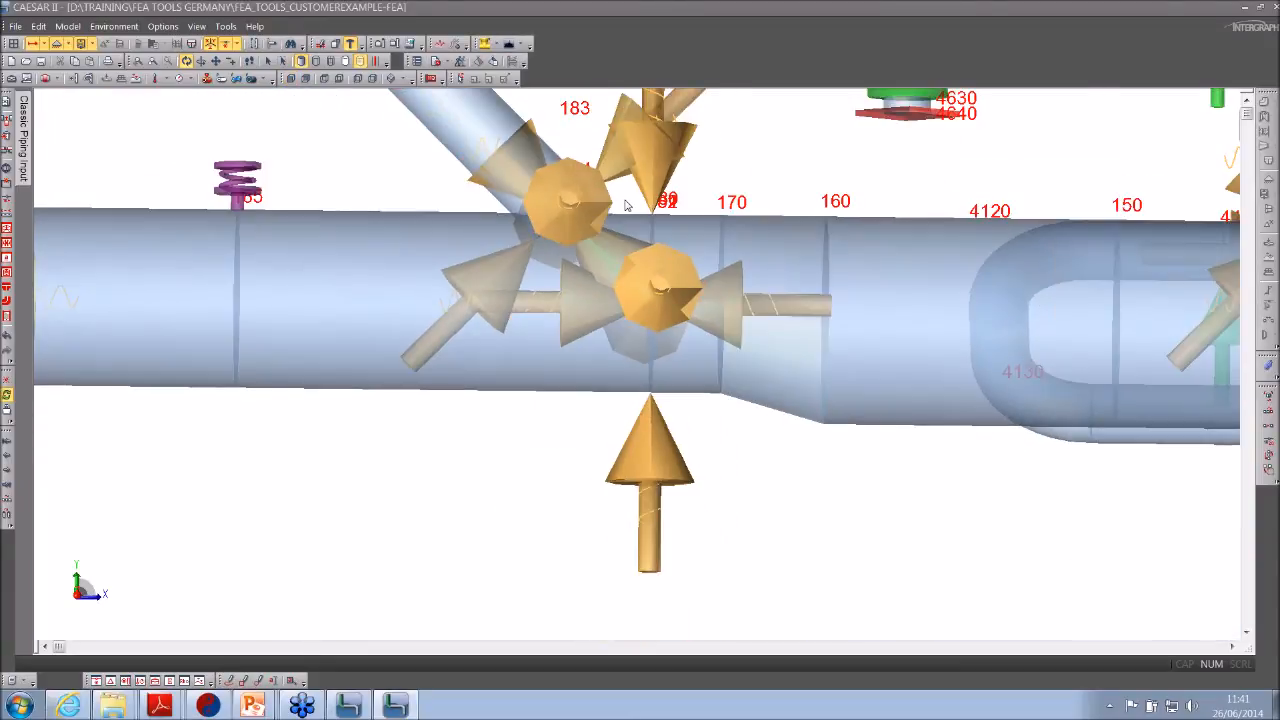
pyautogui.moveTo(711, 180); pyautogui.dragTo(547, 176)
pyautogui.scroll(2, 546, 174)
pyautogui.moveTo(353, 208); pyautogui.dragTo(434, 193)
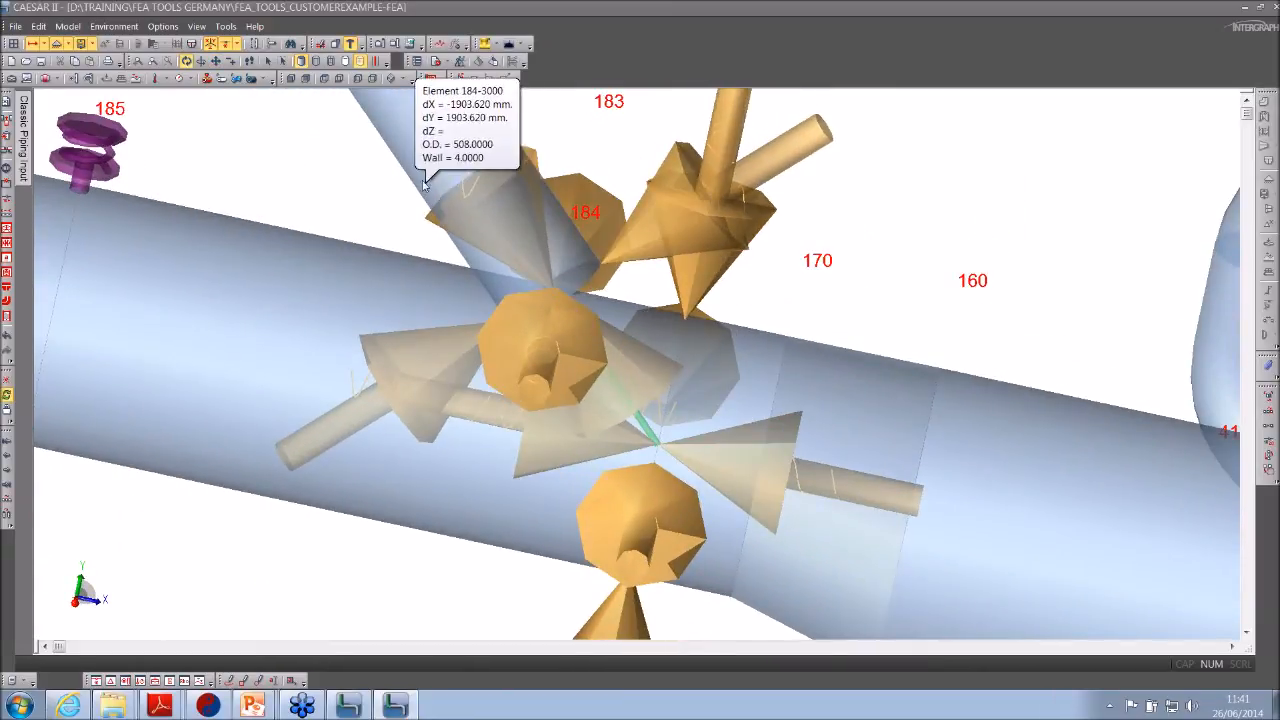
# - Reset the model to the isometric view, open the static output, and generate on-screen Stresses reports for load cases 4 (SUS) and 5 (EXP)
pyautogui.click(392, 80)
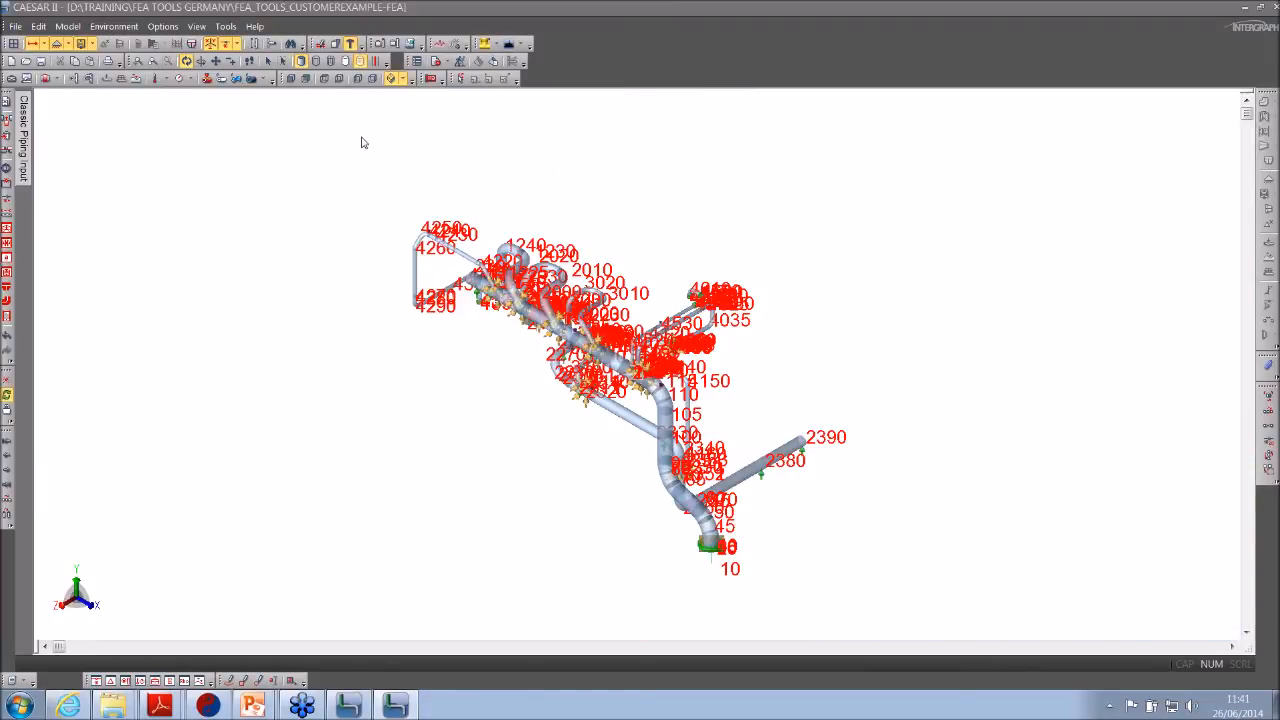
pyautogui.click(463, 62)
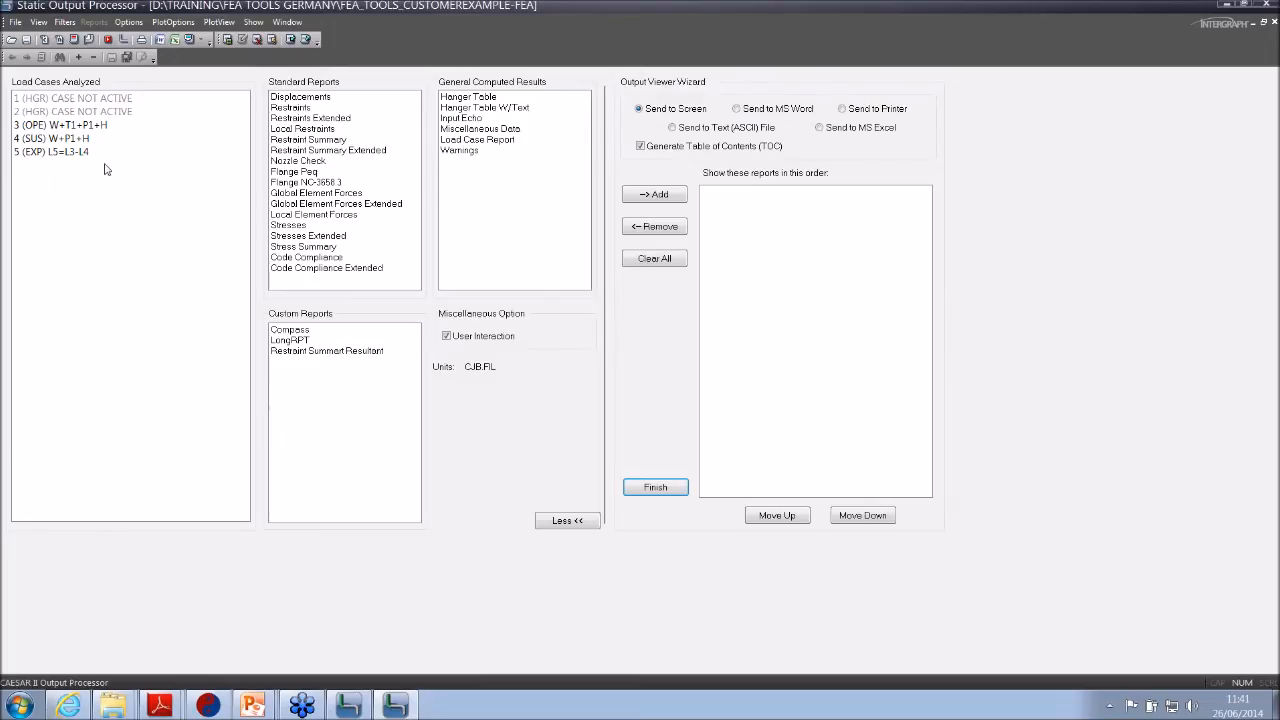
pyautogui.moveTo(92, 138); pyautogui.dragTo(96, 152)
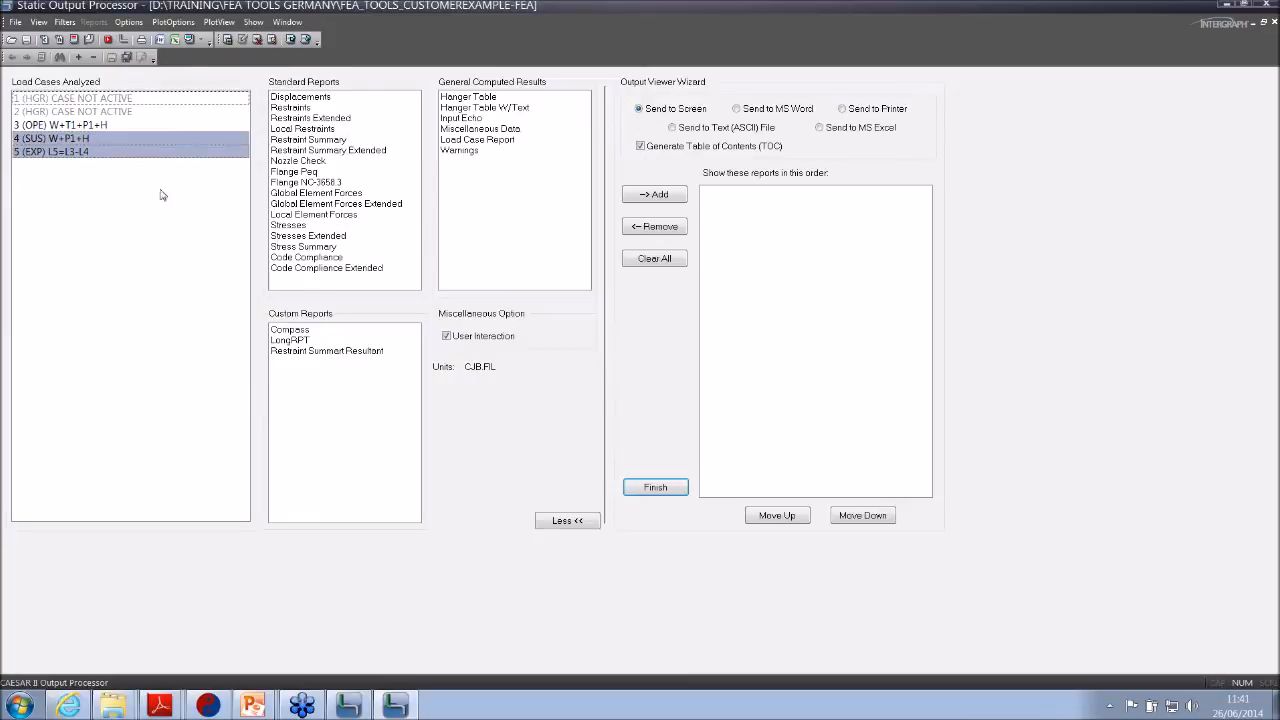
pyautogui.click(304, 228)
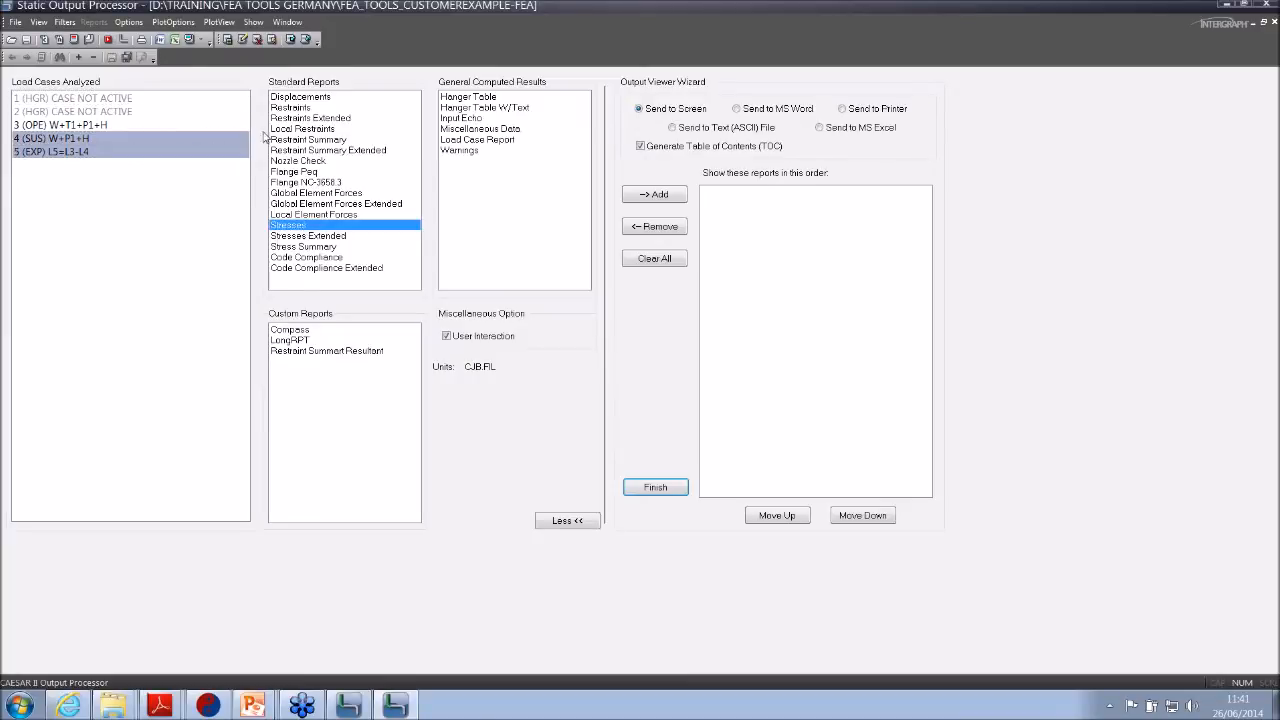
pyautogui.click(189, 39)
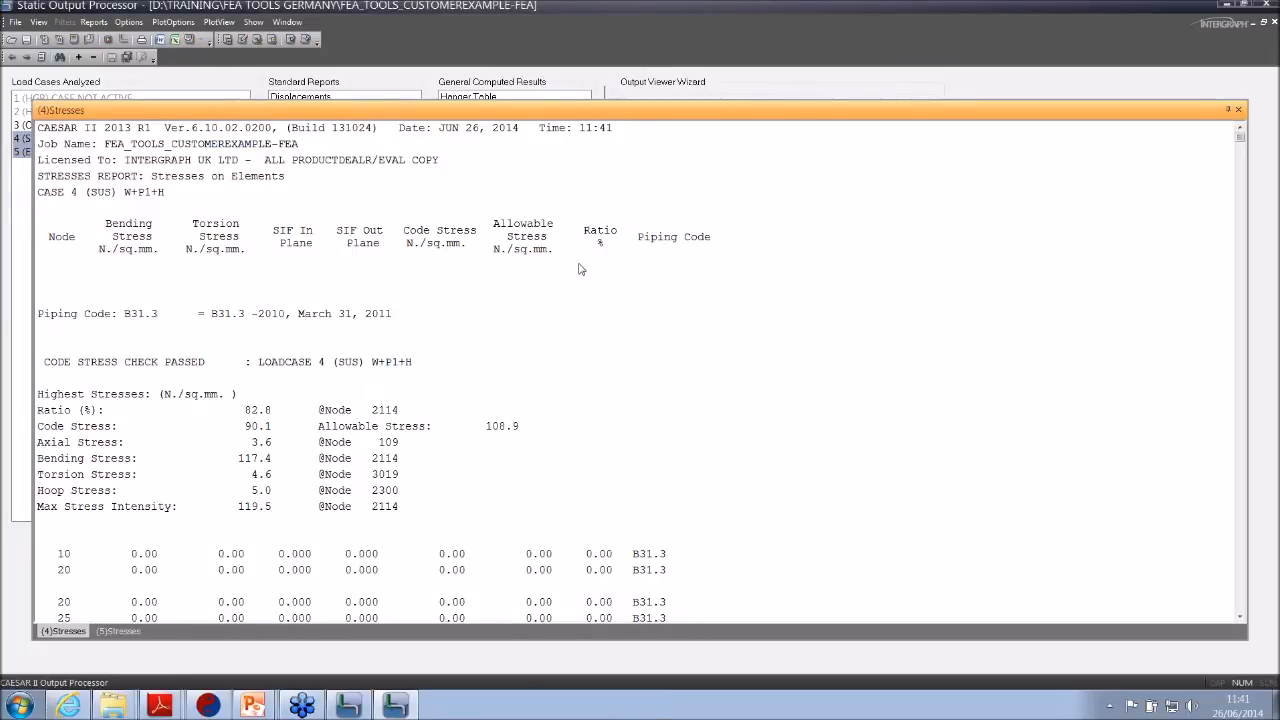
# - Sort the sustained case 4 stress report by Ratio % and examine the most highly stressed nodes
pyautogui.click(600, 236)
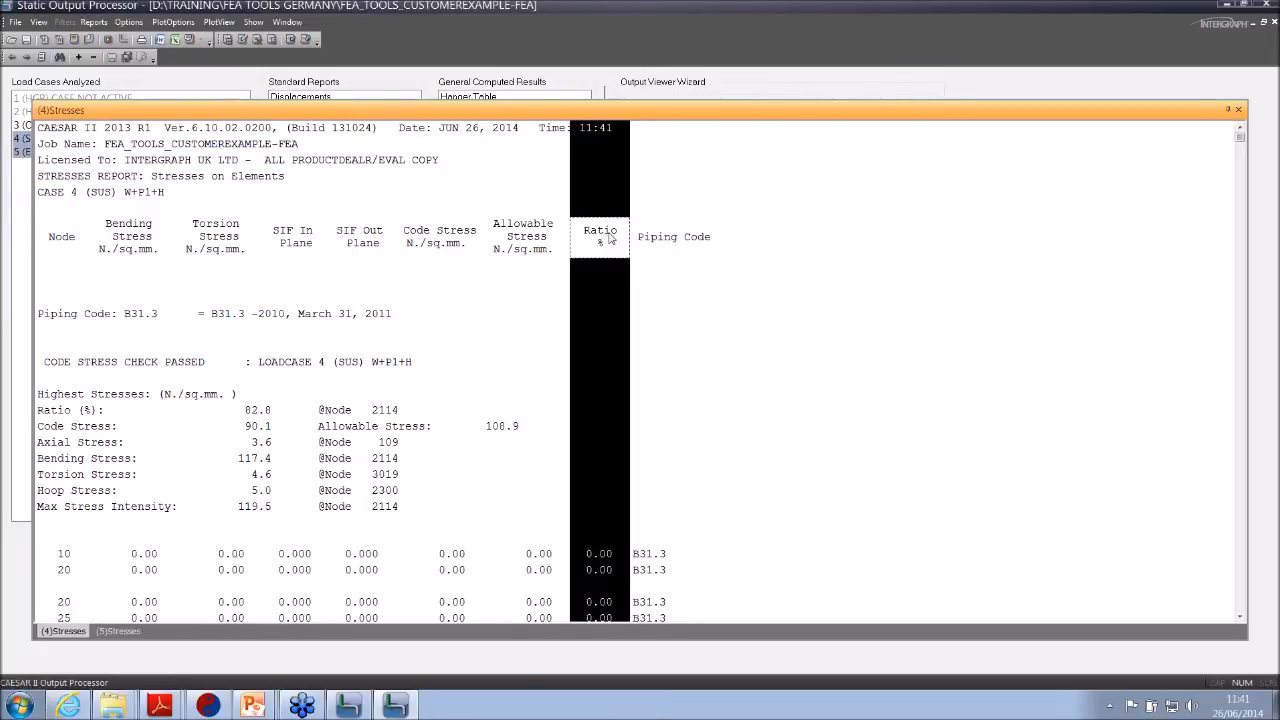
pyautogui.scroll(-1, 612, 237)
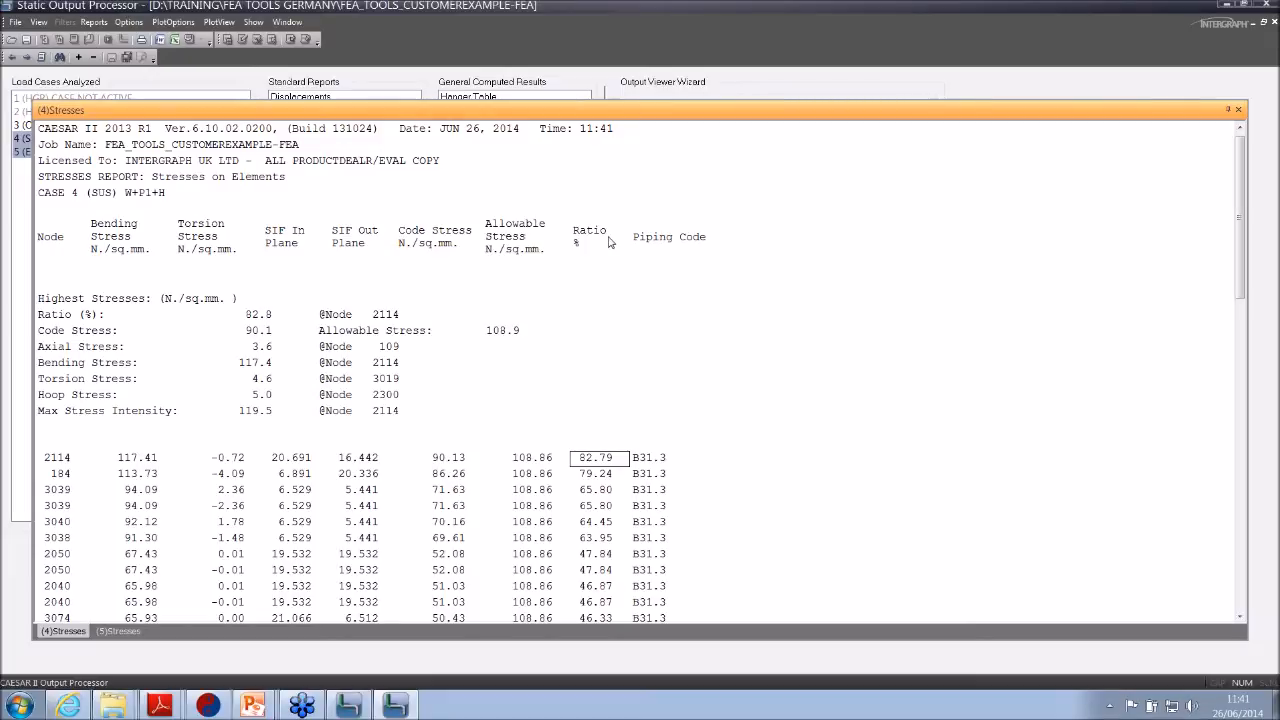
pyautogui.scroll(-1, 628, 302)
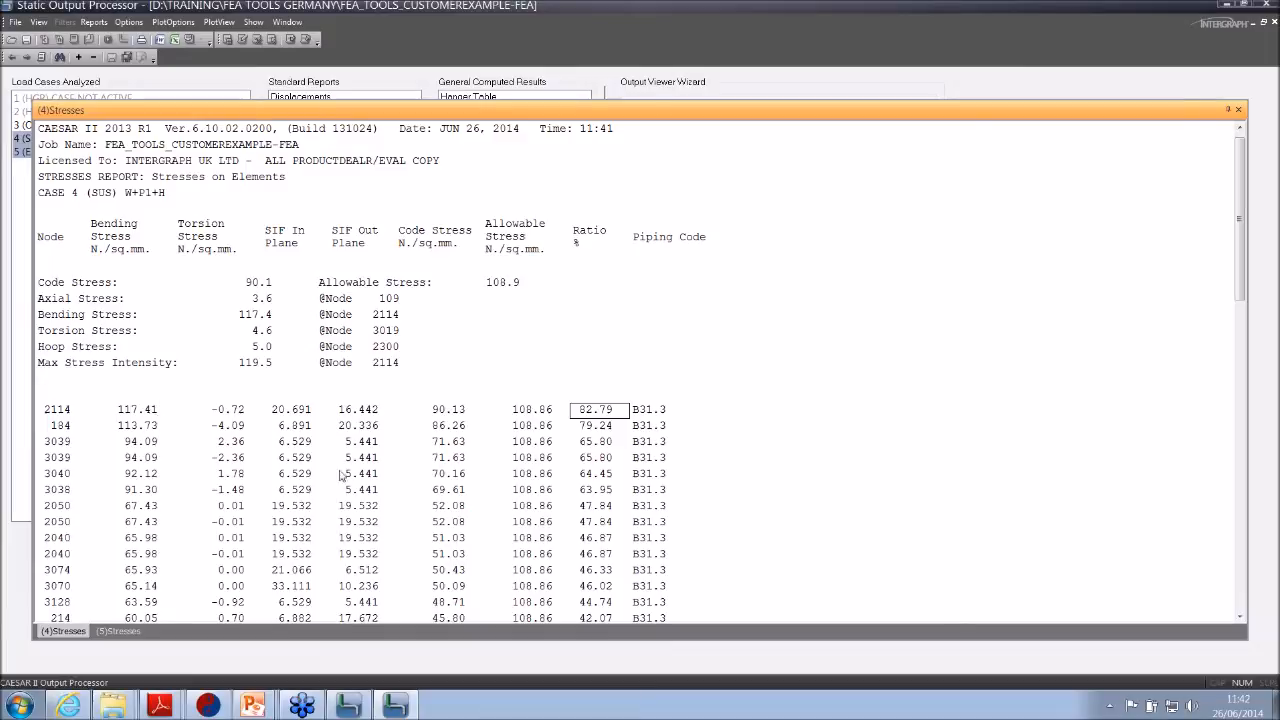
# - Review the highest stresses in the expansion case 5 report and close the stress reports
pyautogui.click(117, 631)
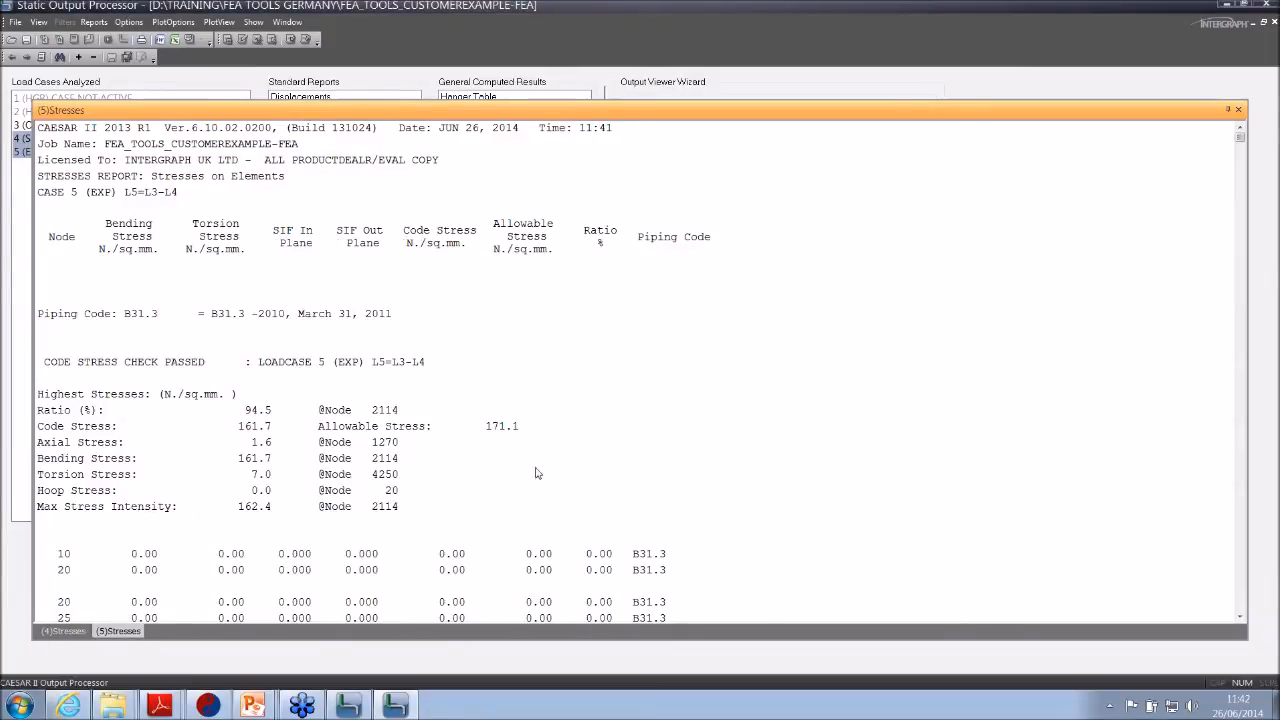
pyautogui.scroll(-1, 594, 320)
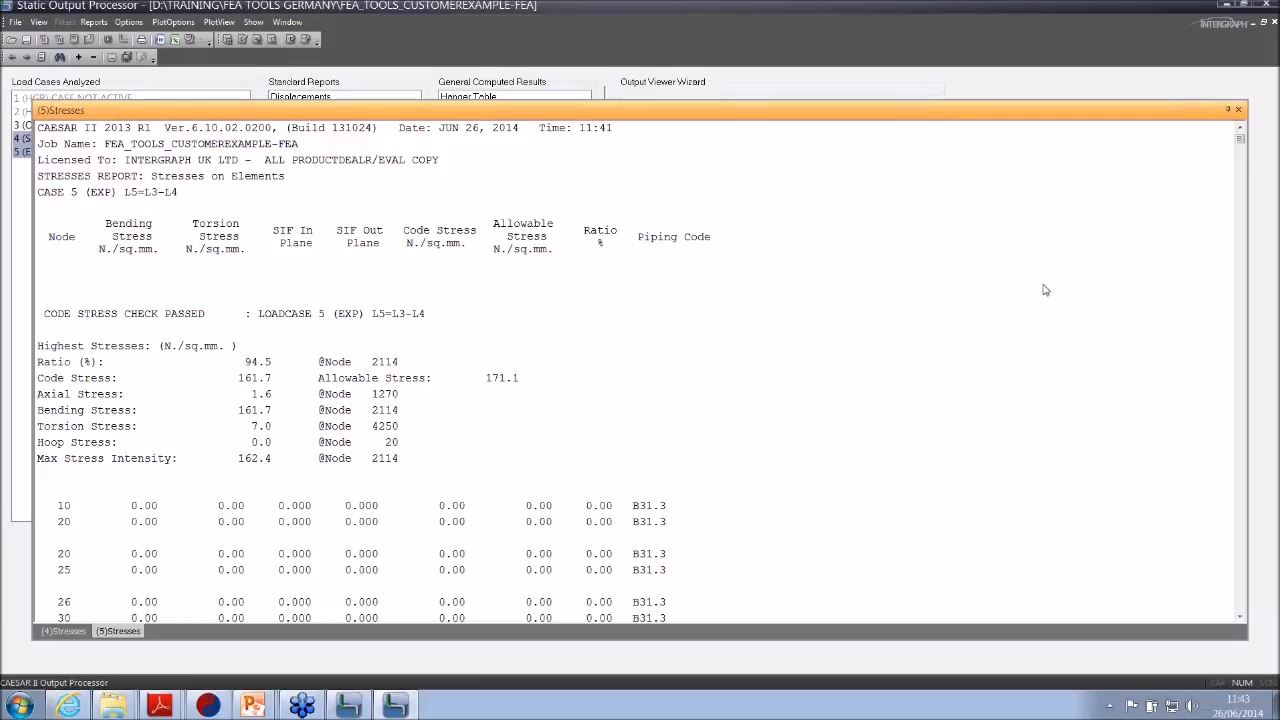
pyautogui.click(1239, 111)
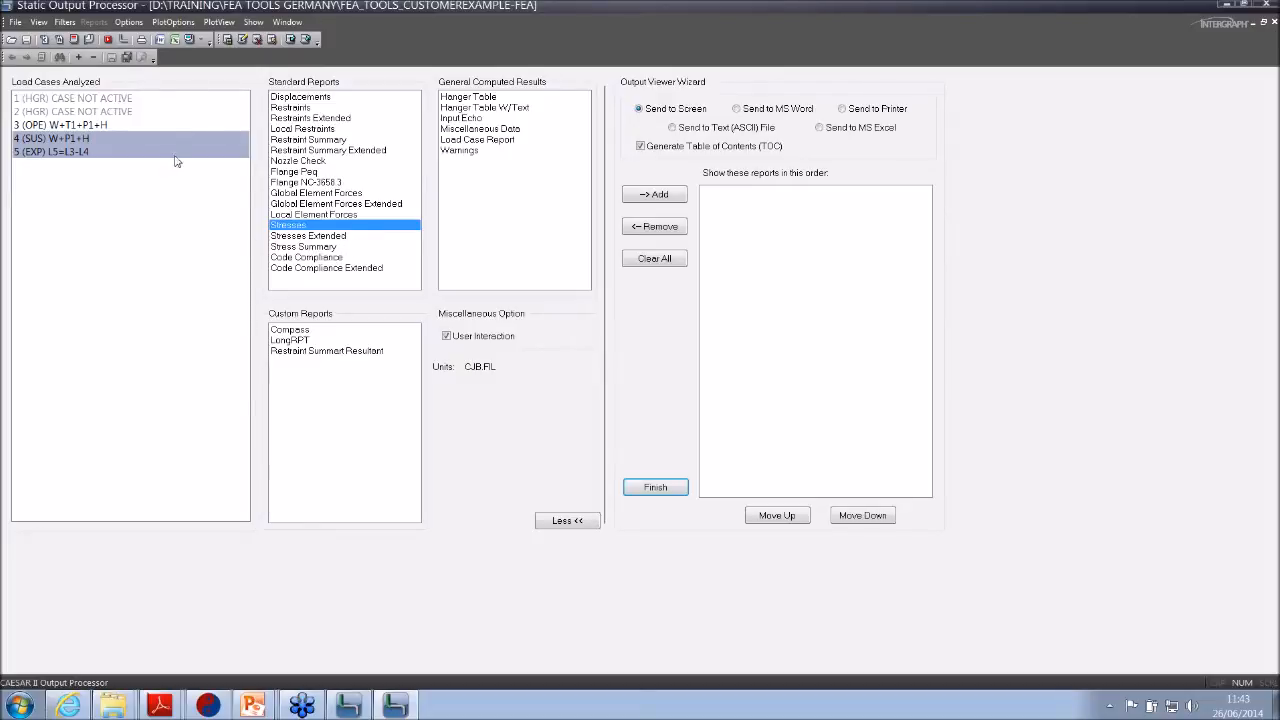
# - Switch to FEATools, start the CAESAR II FEA Translator, and open its CAESAR II File Comparisons tool
pyautogui.click(208, 706)
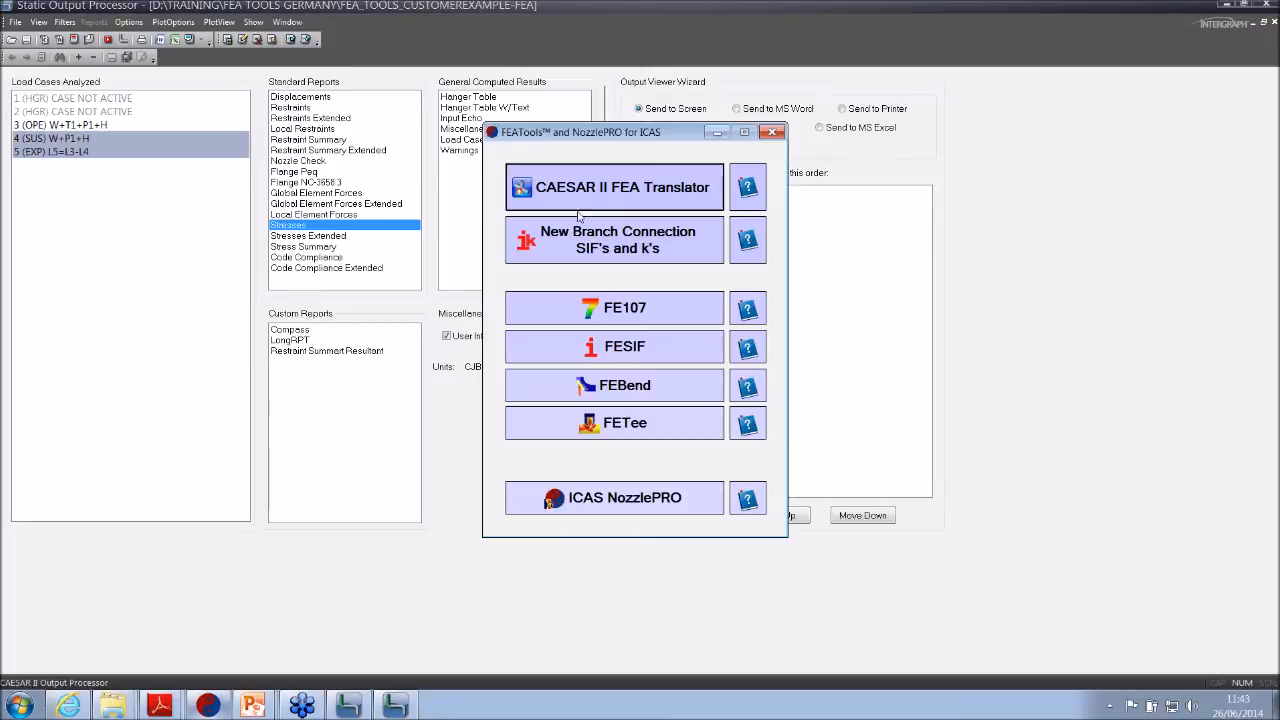
pyautogui.click(607, 197)
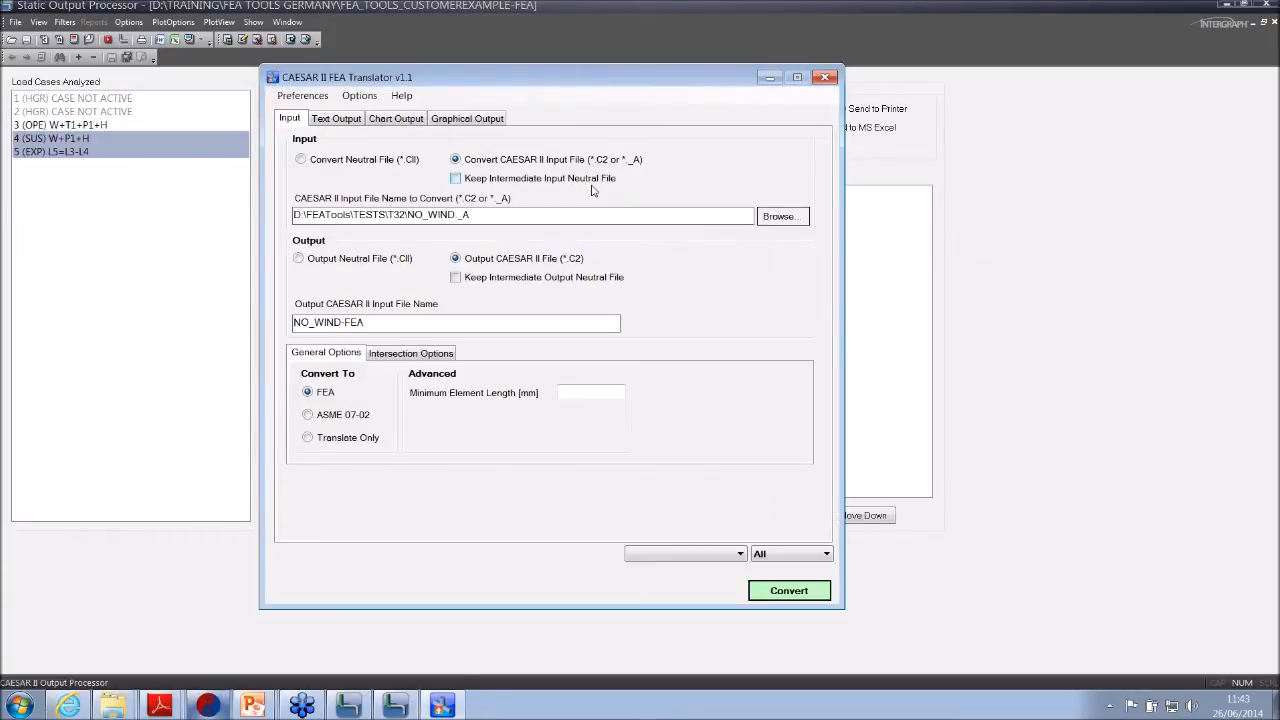
pyautogui.click(360, 95)
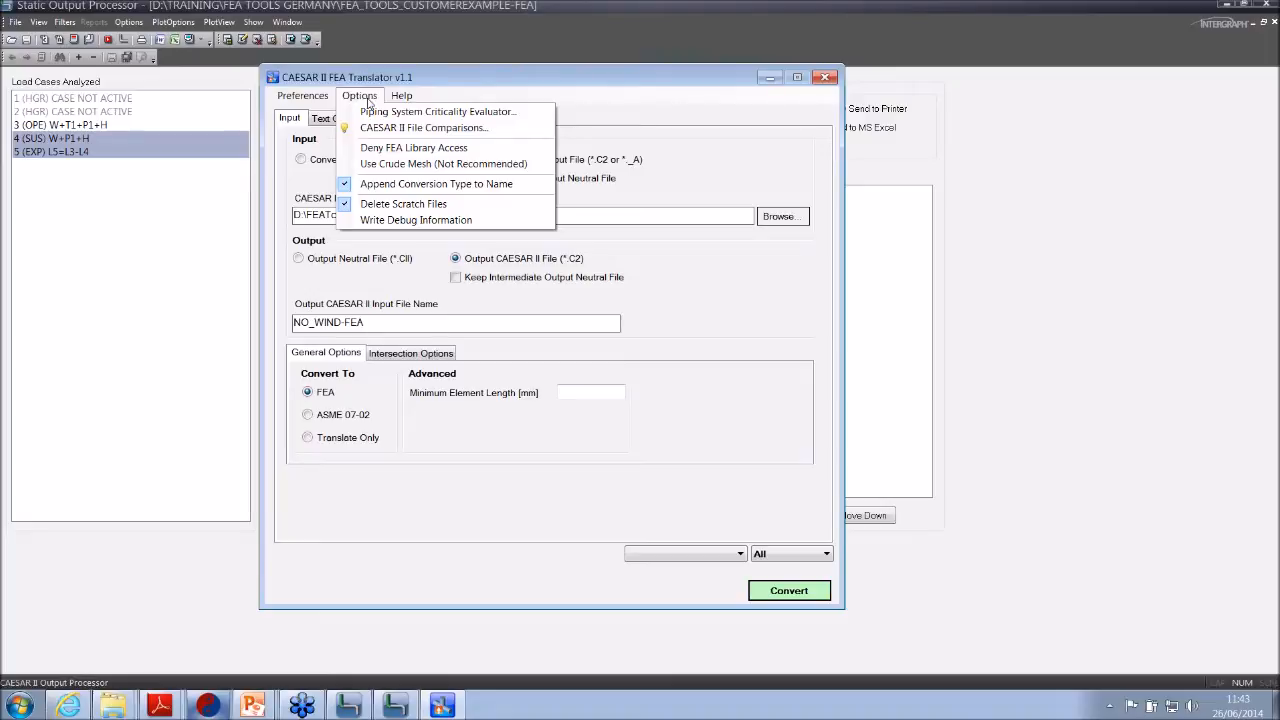
pyautogui.click(505, 132)
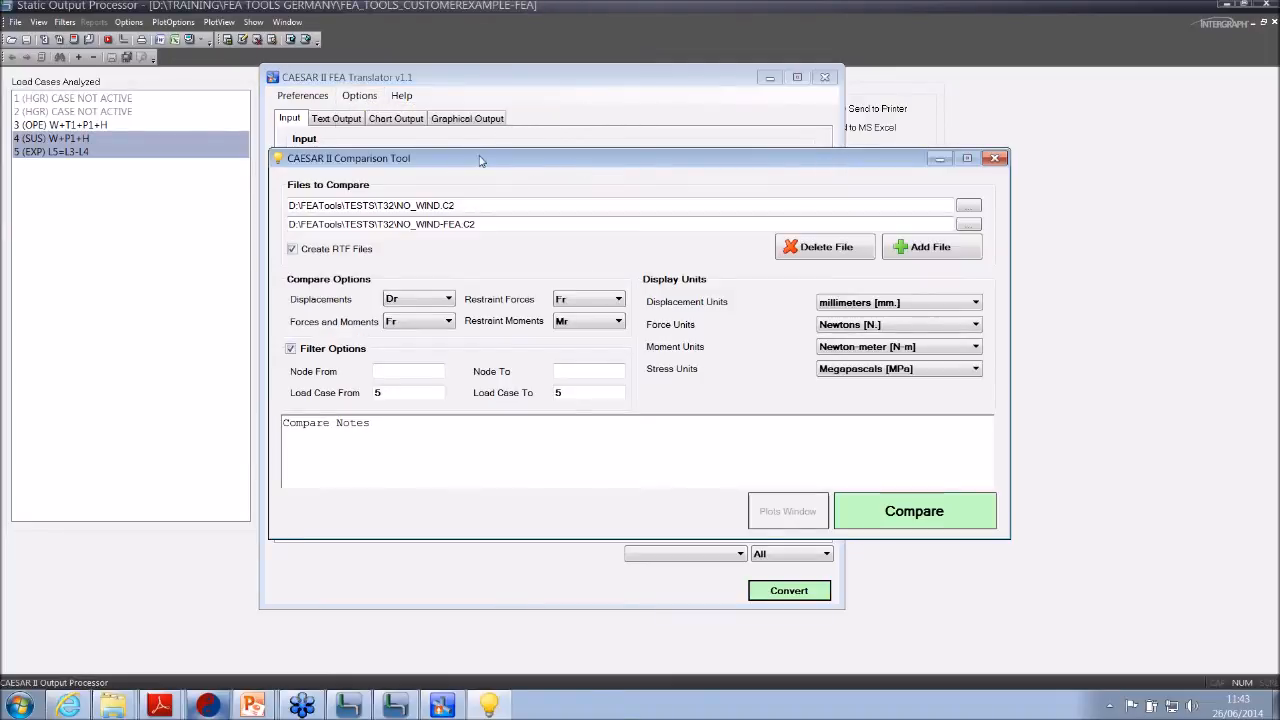
# - Set the first file to compare to FEA_TOOLS_CUSTOMEREXAMPLE.C2 from D:\Training\FEA Tools Germany
pyautogui.click(968, 205)
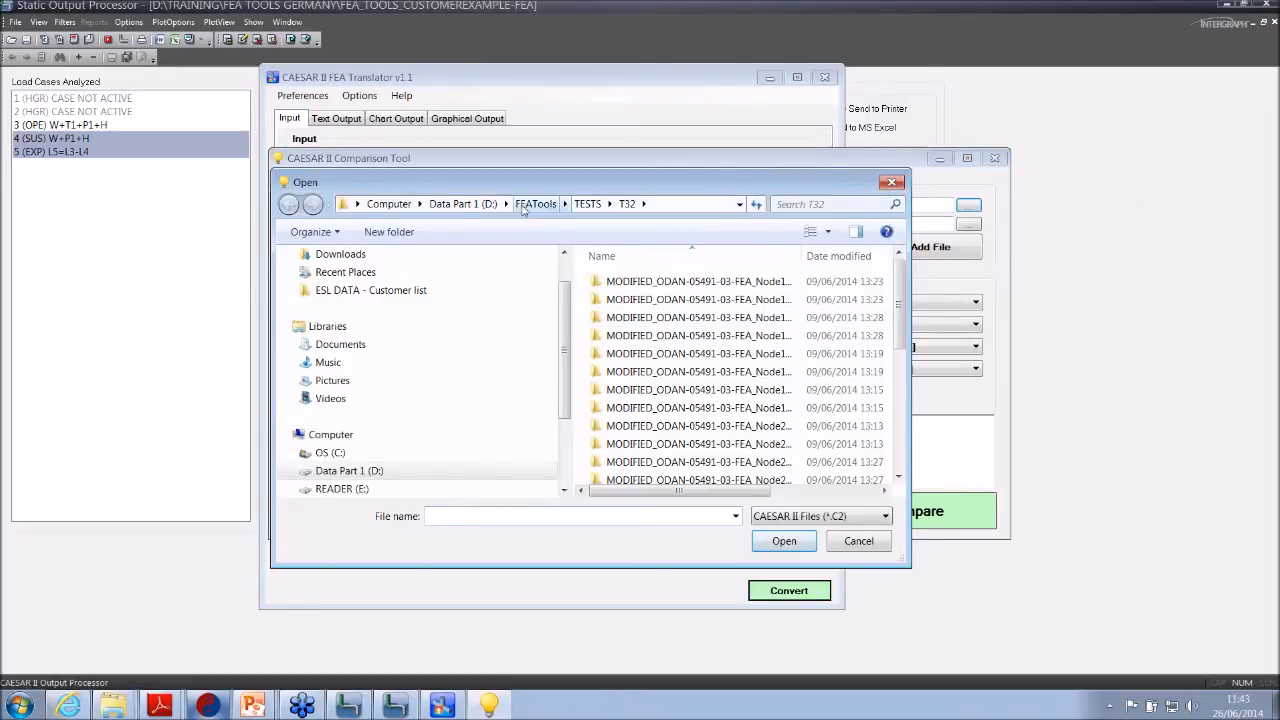
pyautogui.click(462, 203)
pyautogui.scroll(-10, 672, 325)
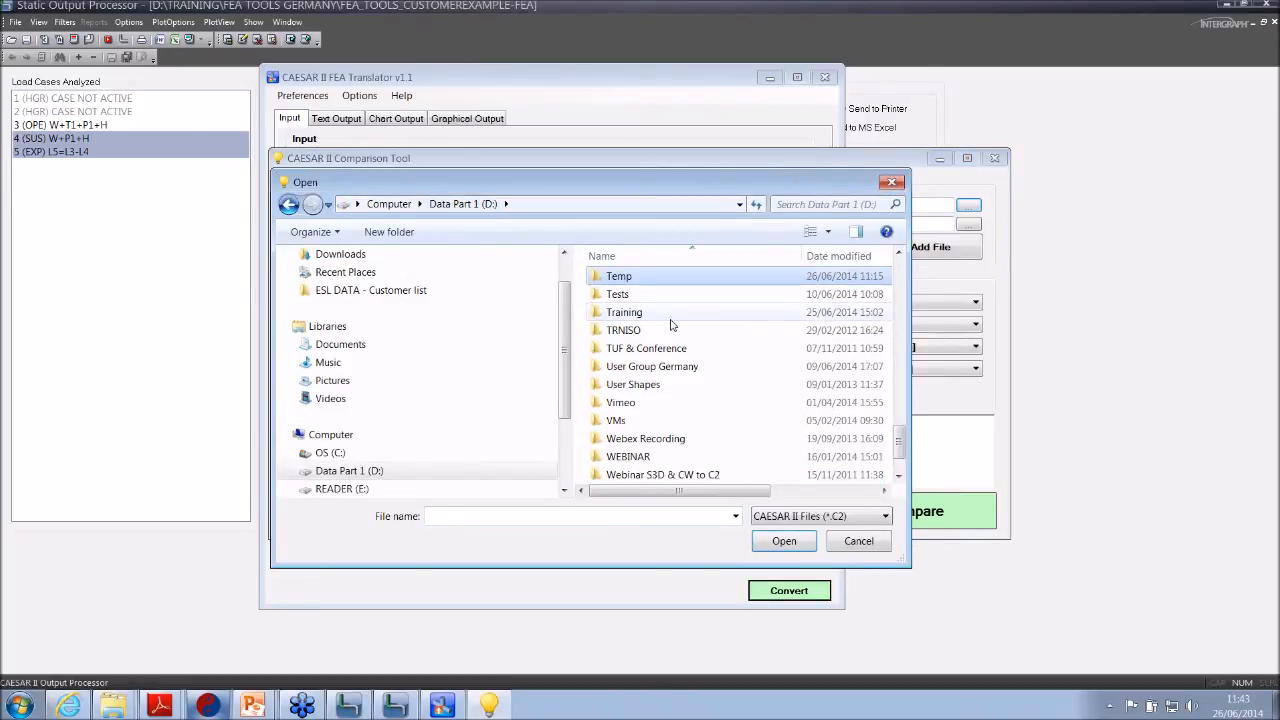
pyautogui.doubleClick(671, 318)
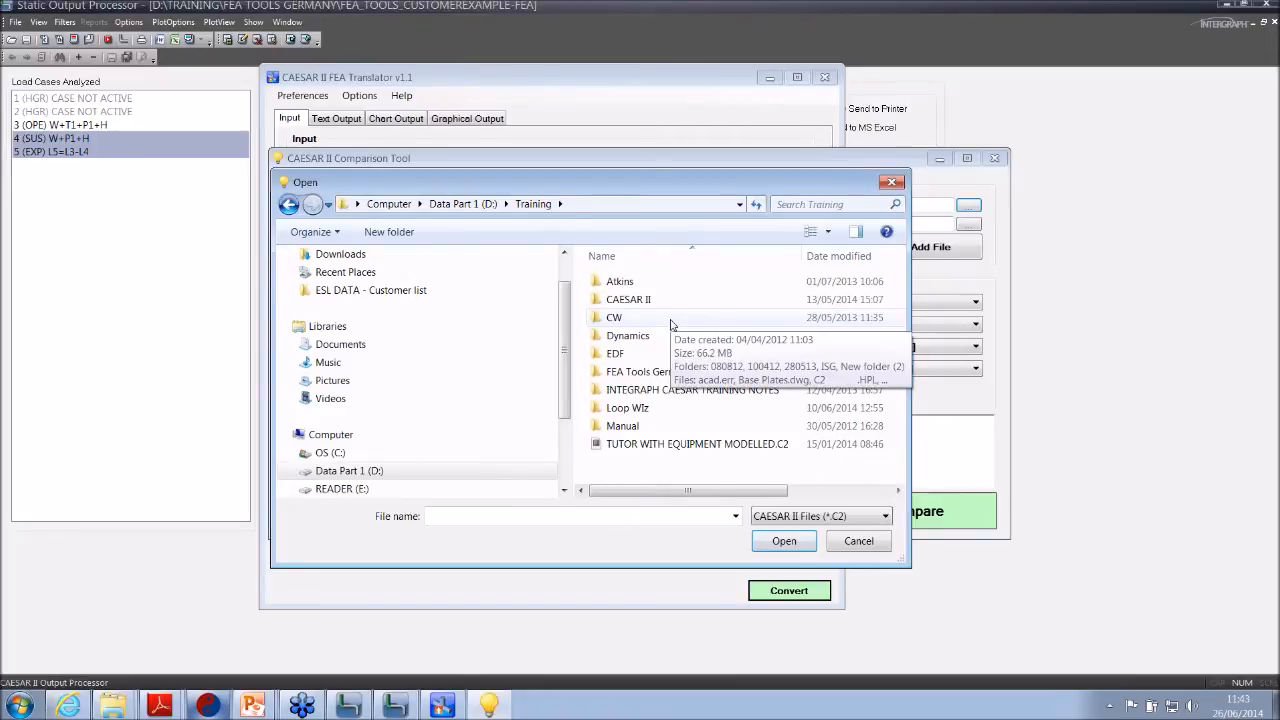
pyautogui.doubleClick(644, 372)
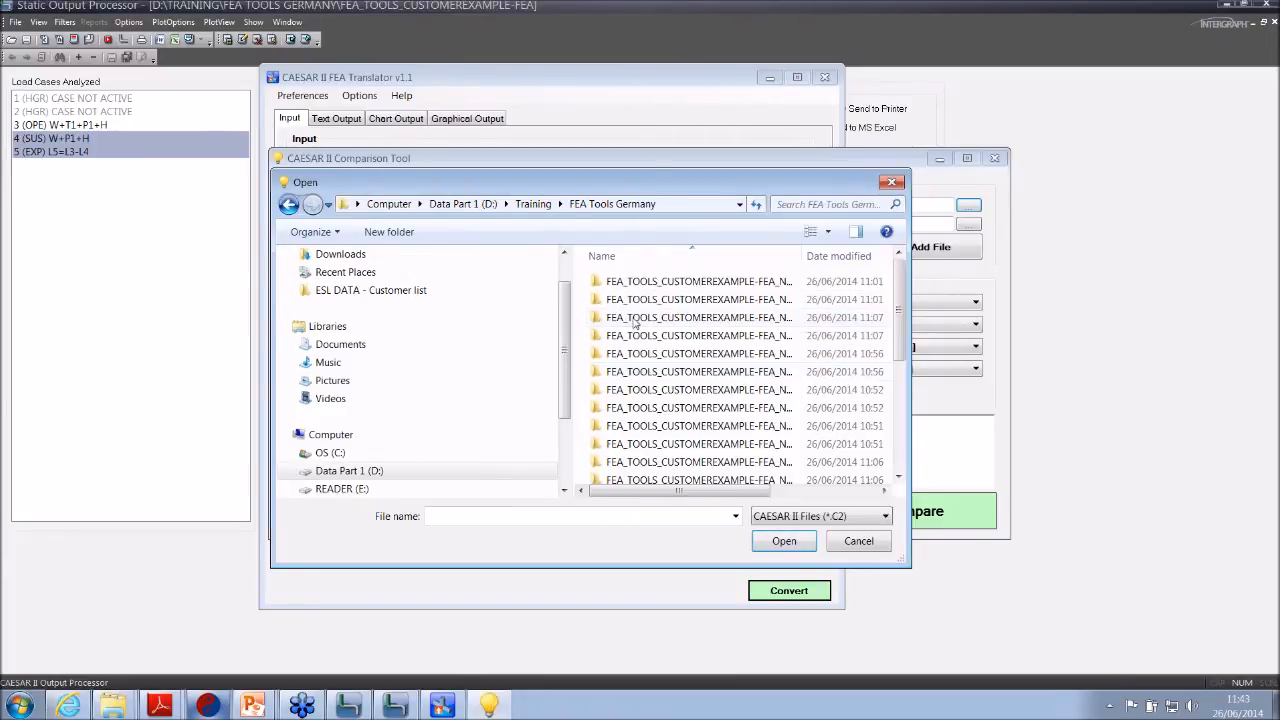
pyautogui.scroll(-2, 732, 460)
pyautogui.click(732, 458)
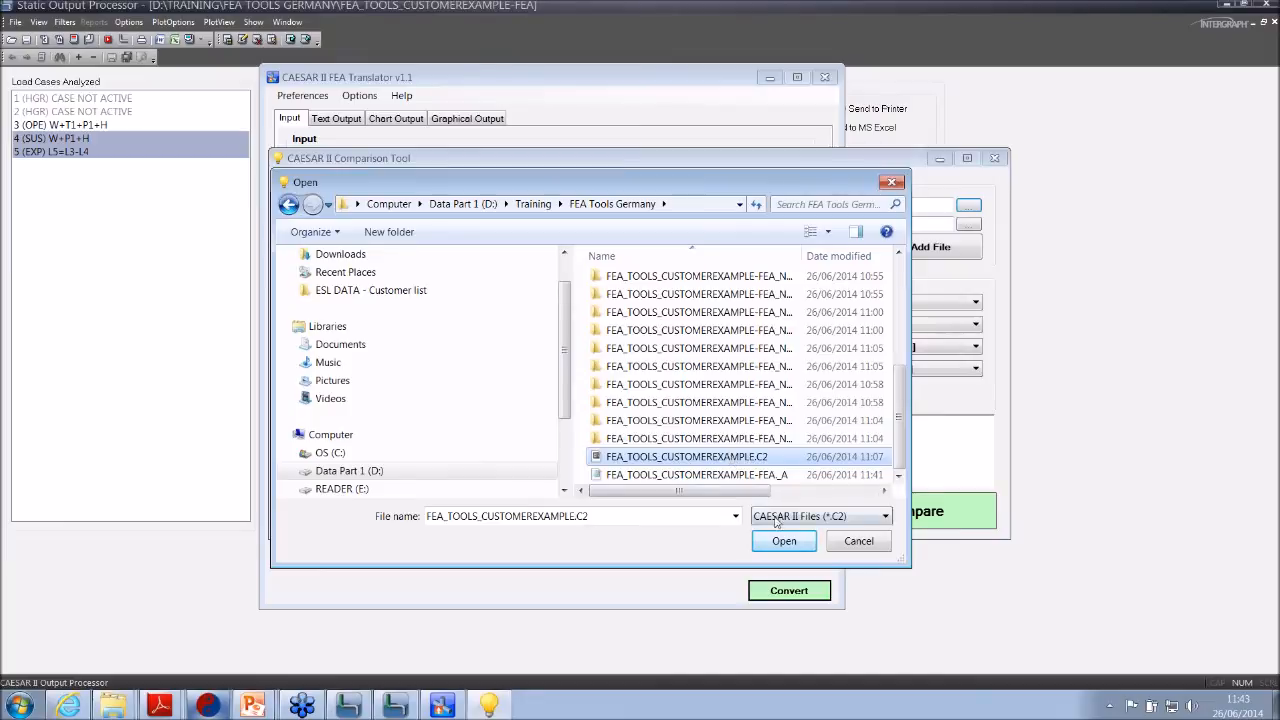
pyautogui.click(784, 541)
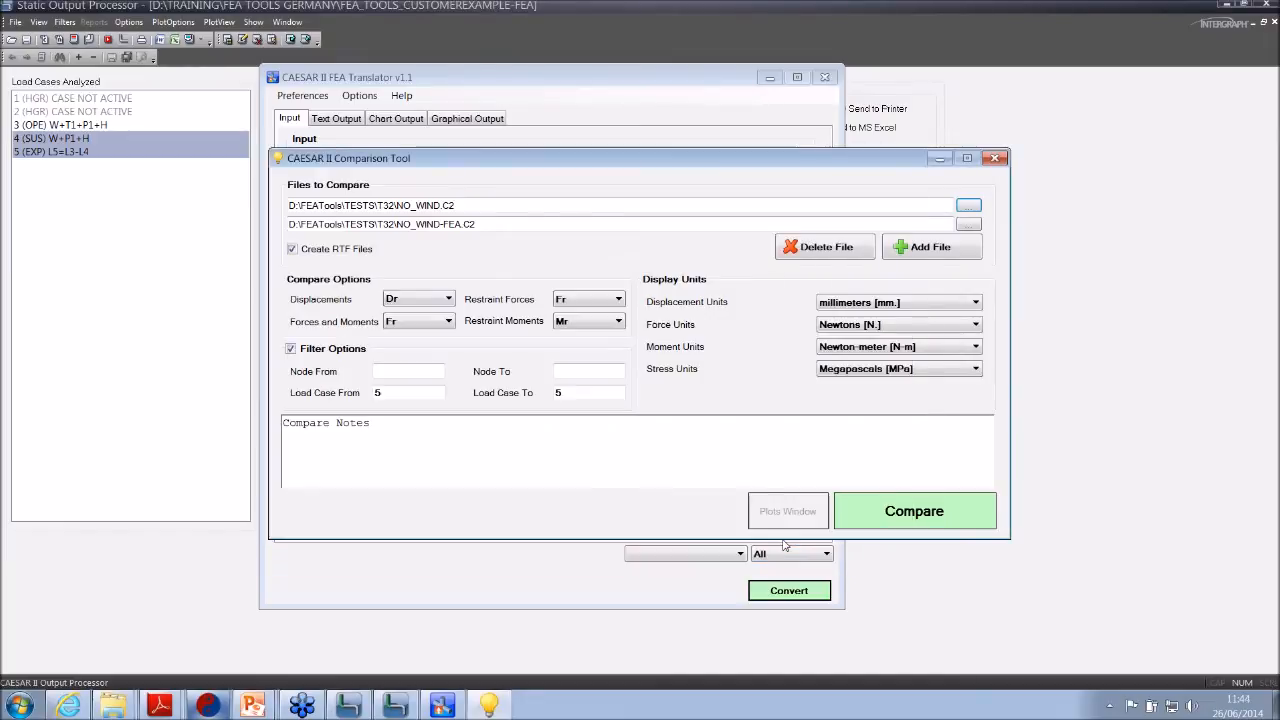
# - Set the second file to compare to FEA_TOOLS_CUSTOMEREXAMPLE-FEA._A from the same folder
pyautogui.click(970, 226)
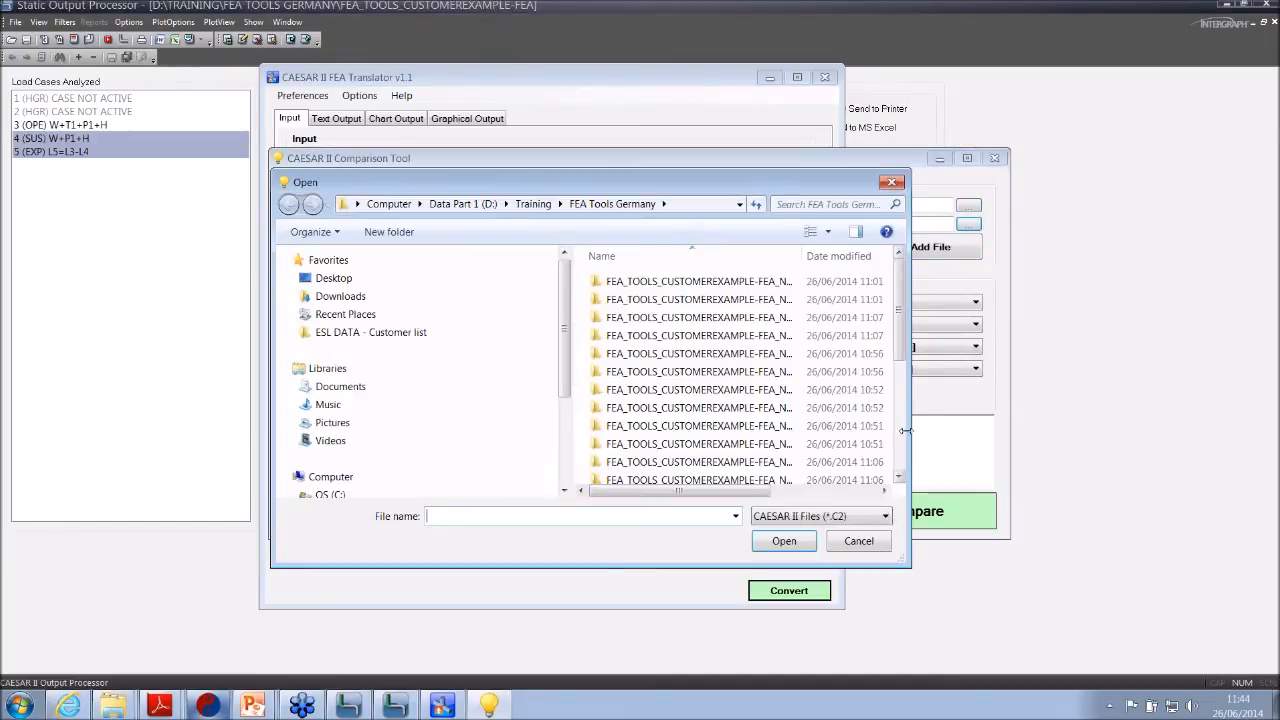
pyautogui.scroll(-3, 765, 474)
pyautogui.click(765, 474)
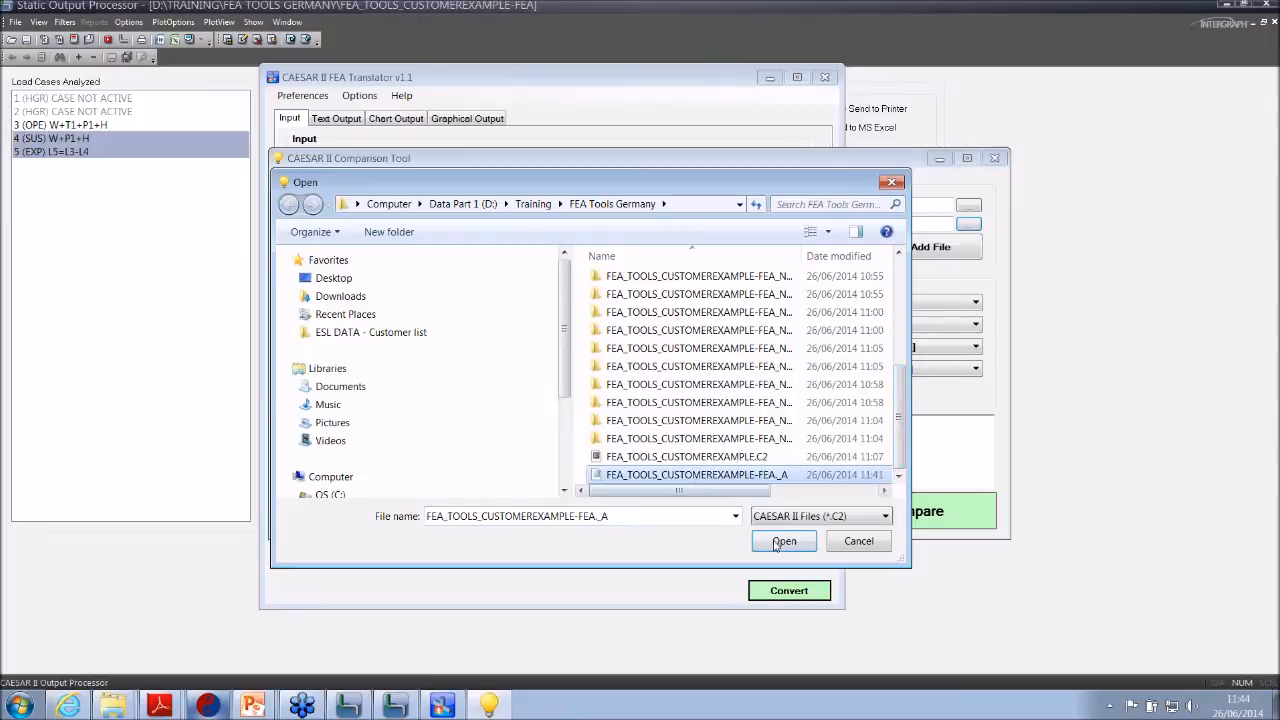
pyautogui.click(784, 541)
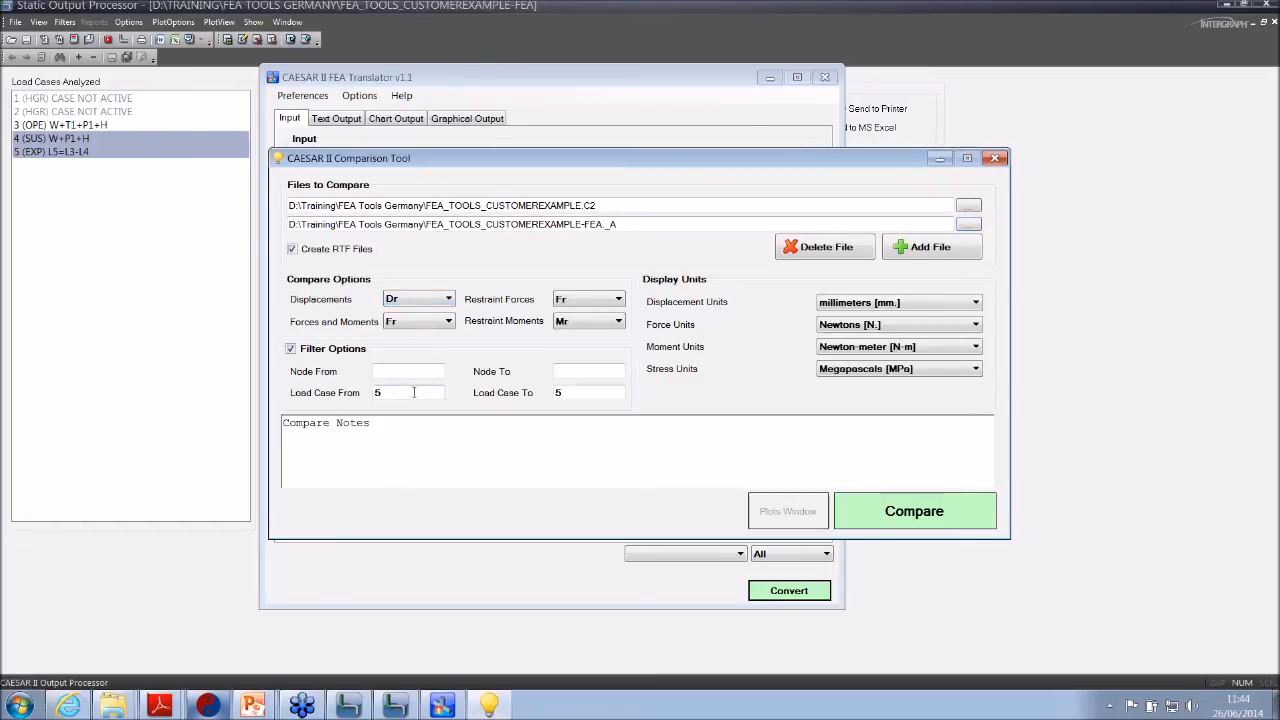
# - Turn off the filter options and compare the two files, closing the Static Output Processor so its output can be read
pyautogui.click(290, 348)
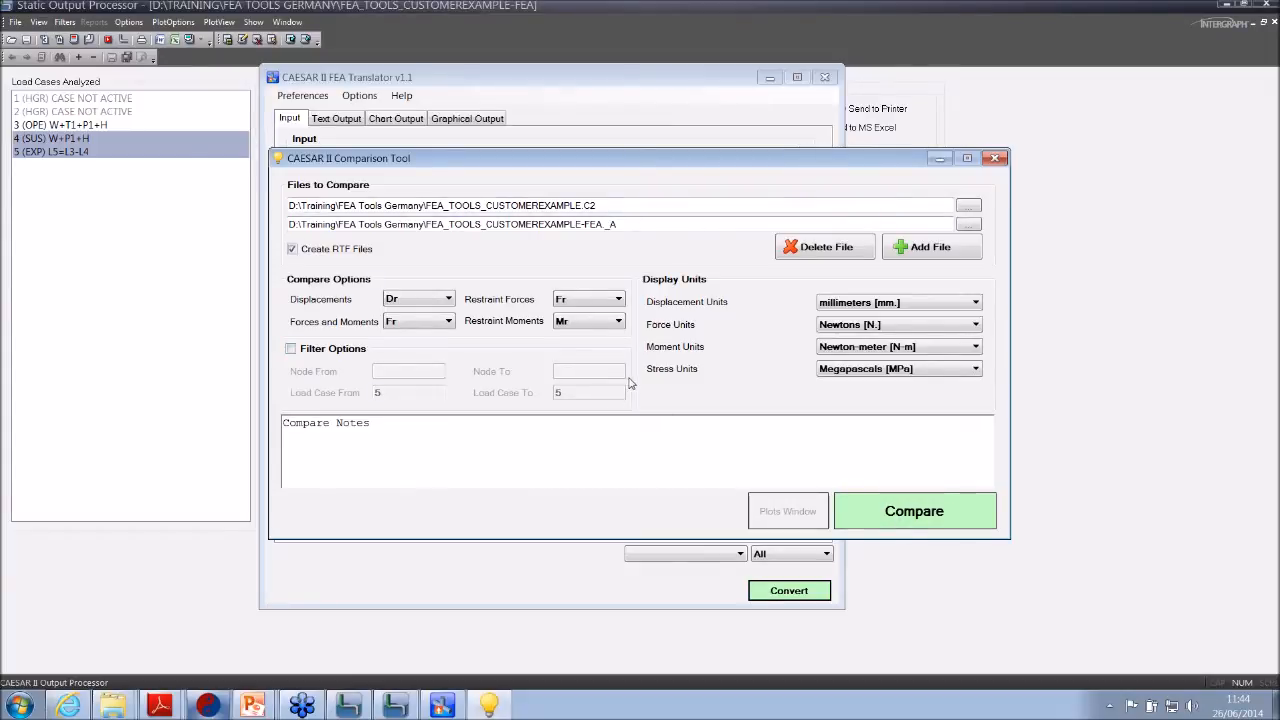
pyautogui.click(900, 525)
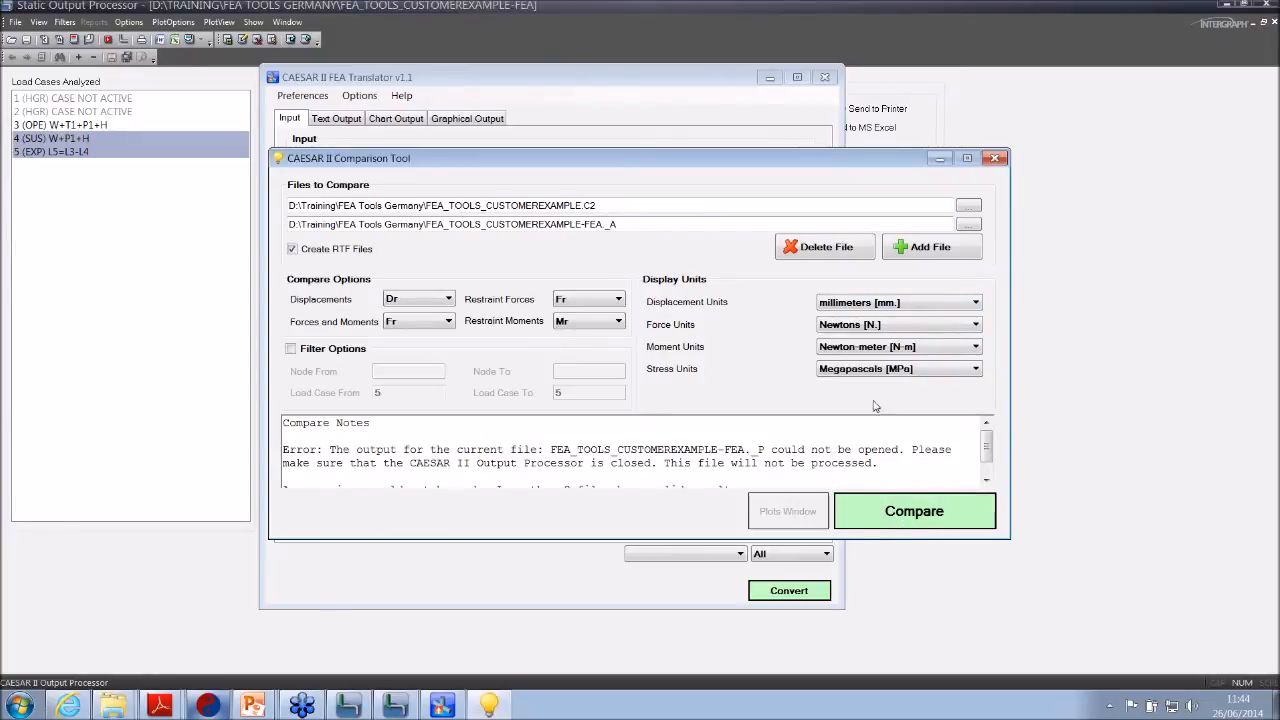
pyautogui.click(1263, 5)
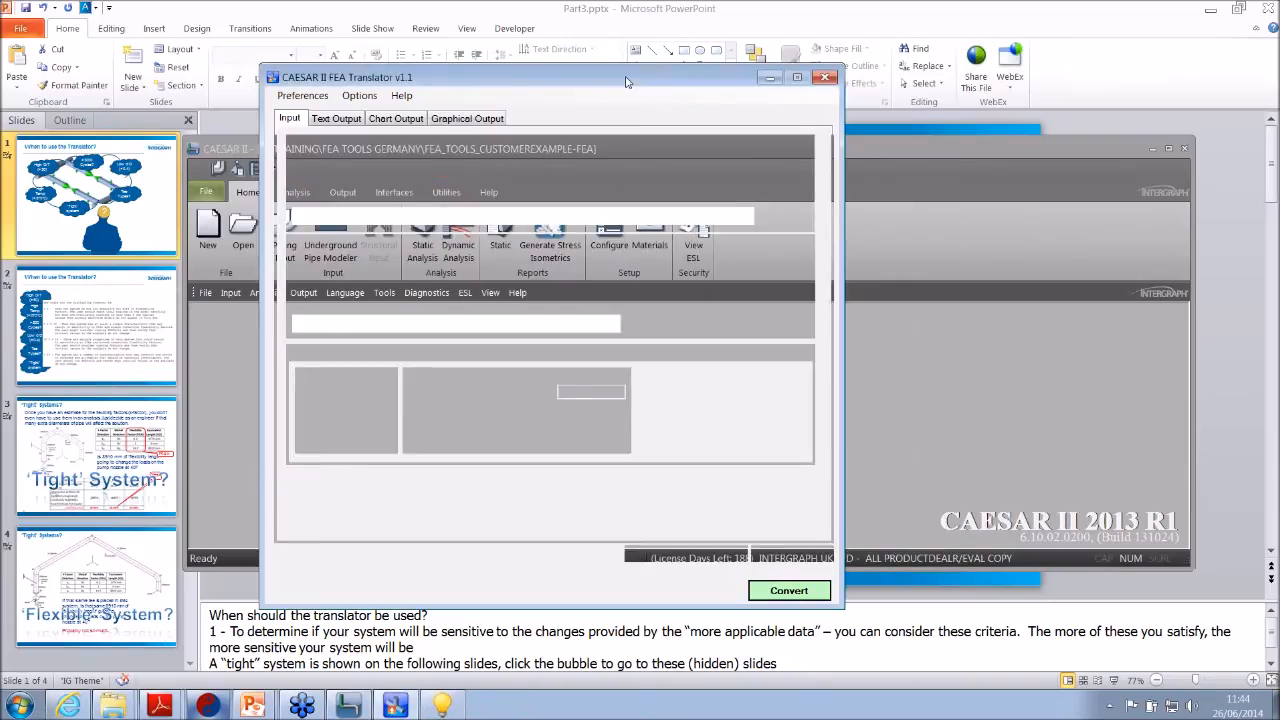
pyautogui.click(439, 705)
pyautogui.click(898, 514)
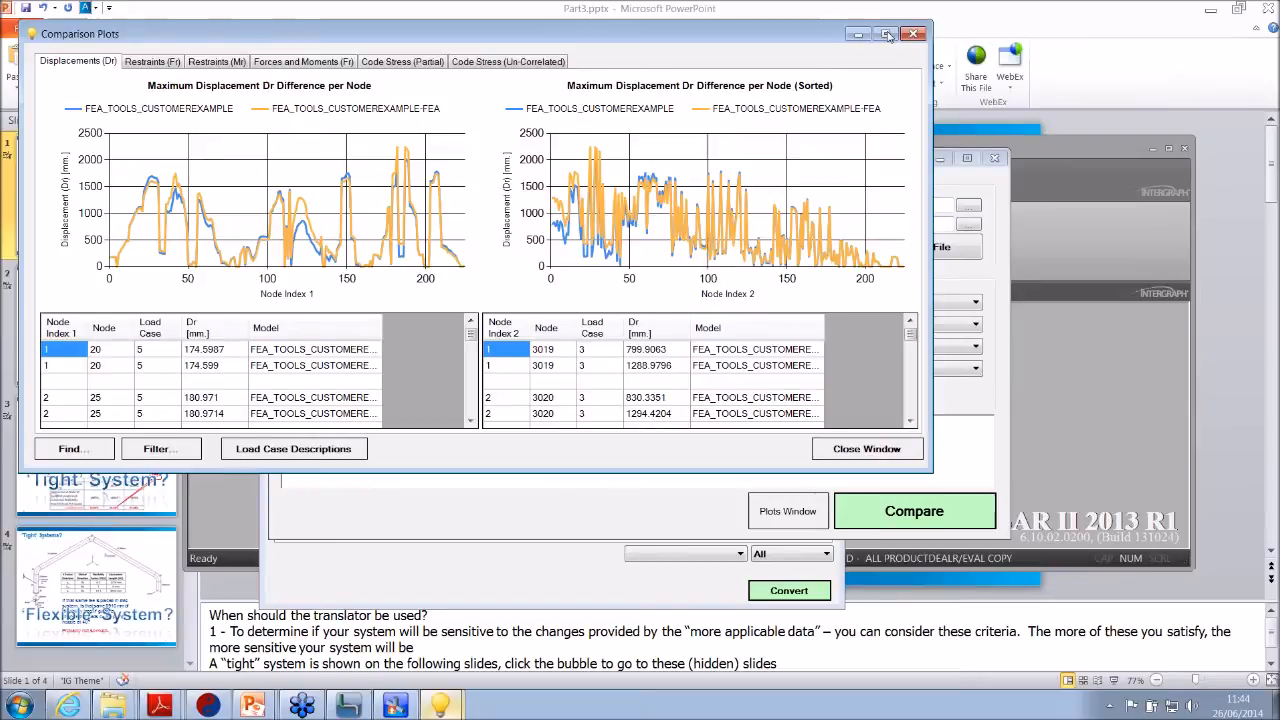
# - Maximize the comparison plots and examine the displacement (Dr) differences per node between the original and FEA models
pyautogui.click(887, 34)
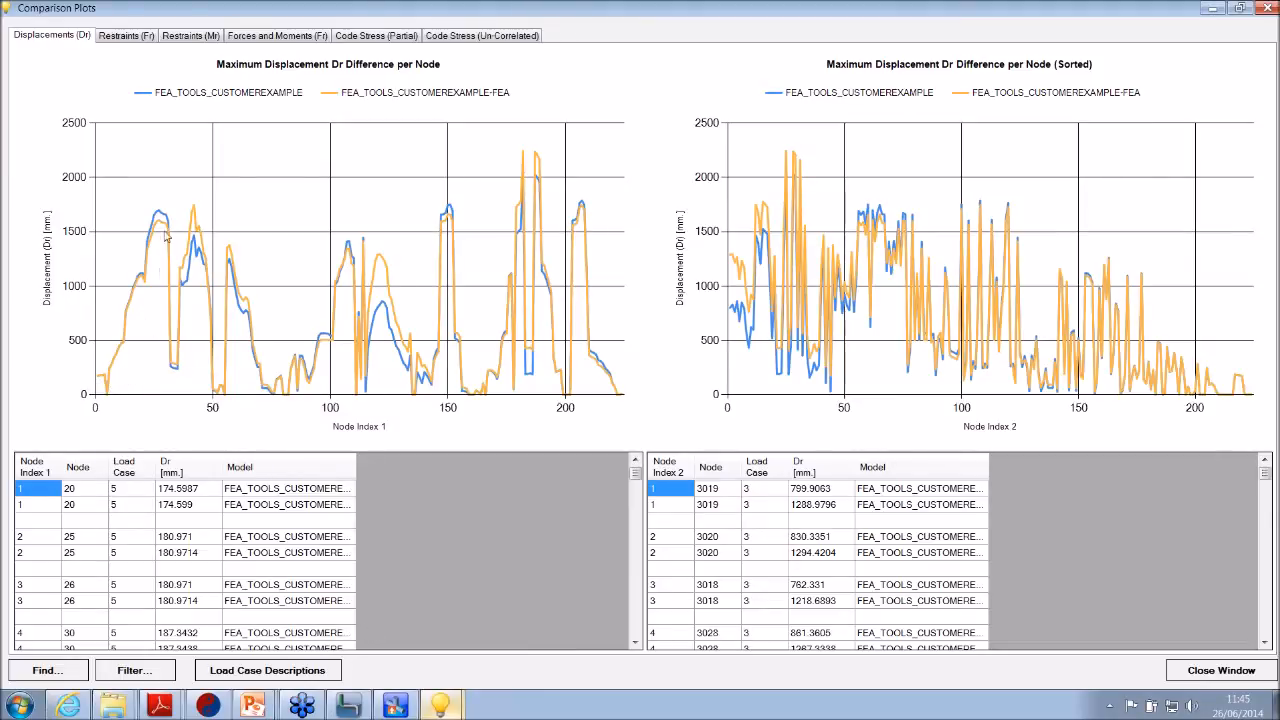
pyautogui.moveTo(199, 226)
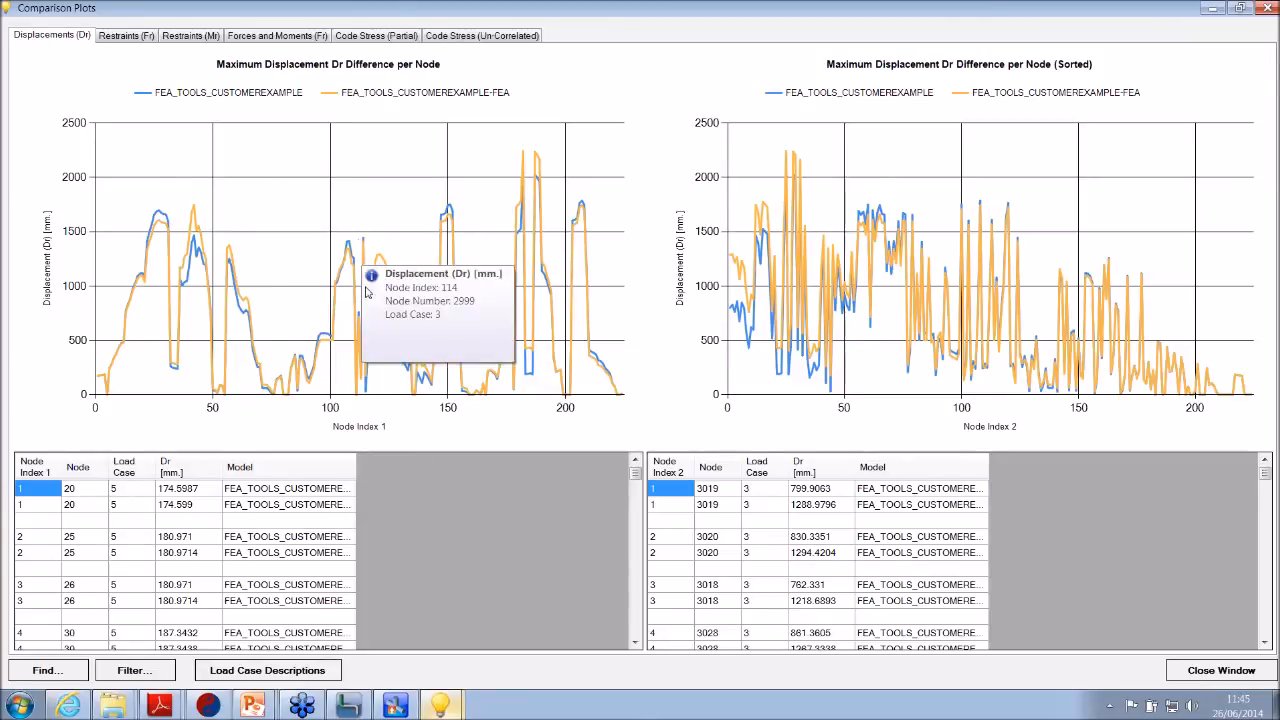
pyautogui.moveTo(805, 343)
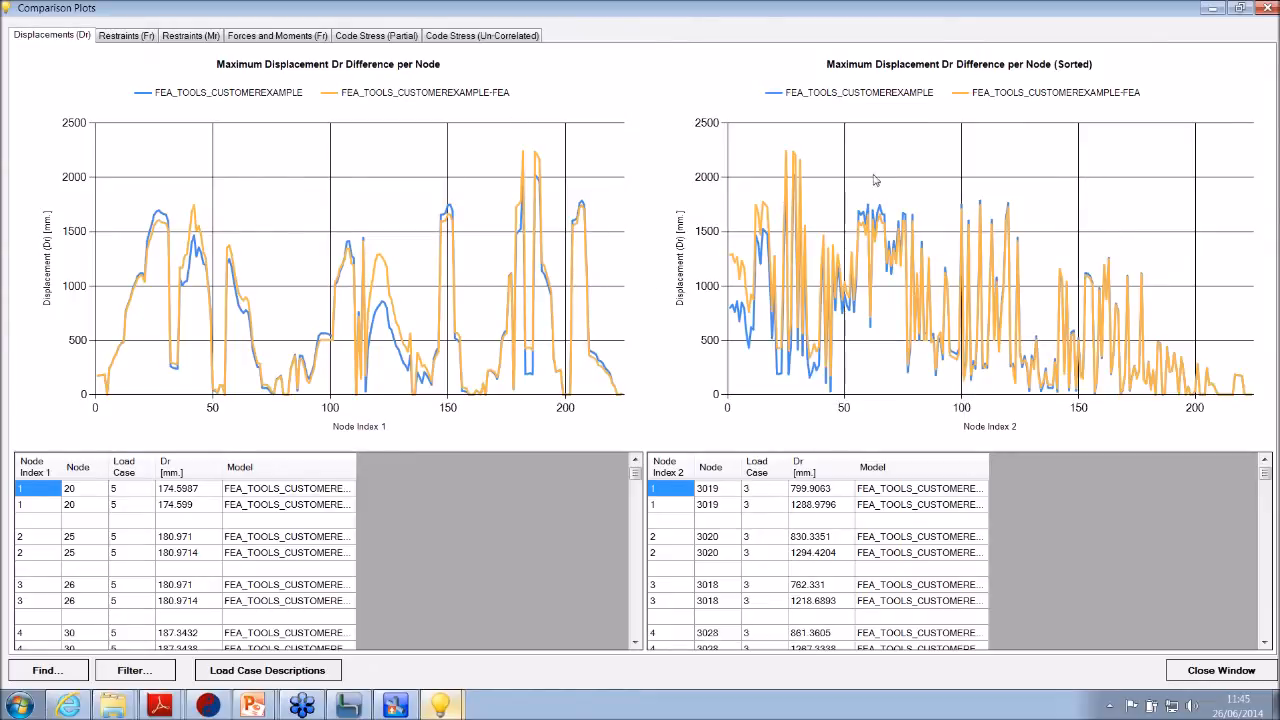
pyautogui.moveTo(831, 279)
# - Examine the partial code stress comparison plots and review the load case descriptions
pyautogui.click(445, 38)
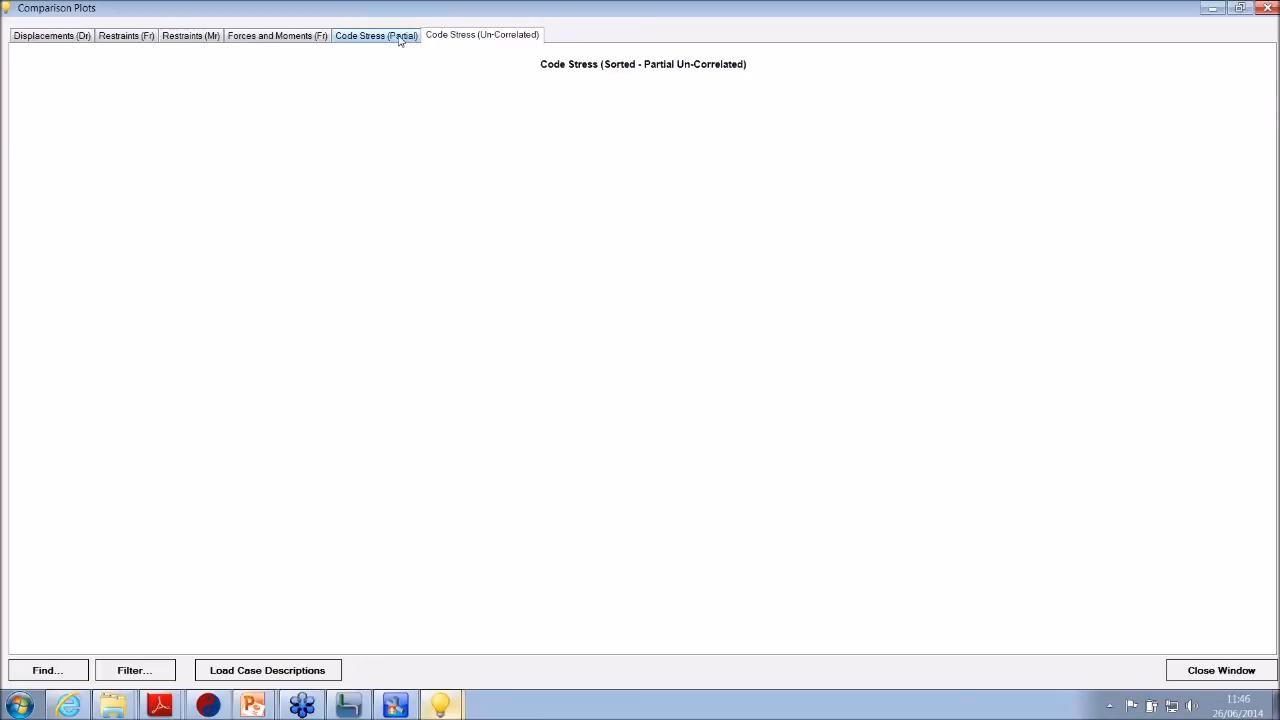
pyautogui.click(400, 38)
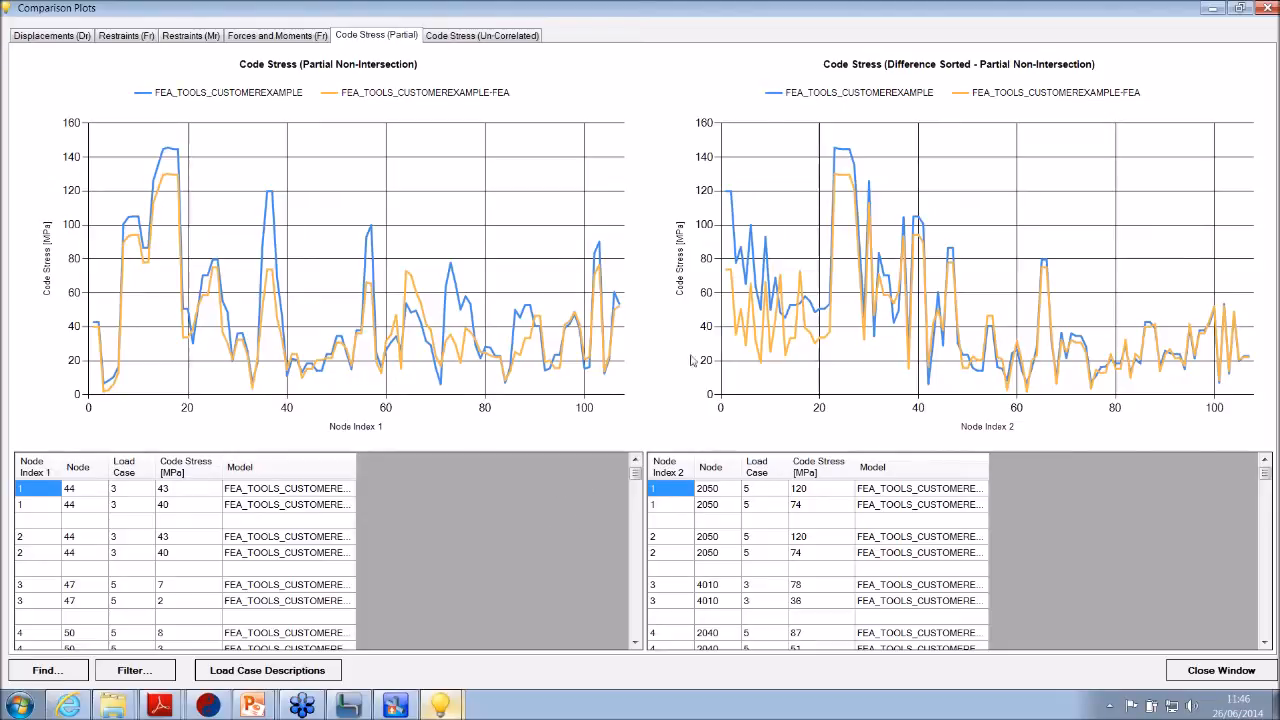
pyautogui.moveTo(729, 196)
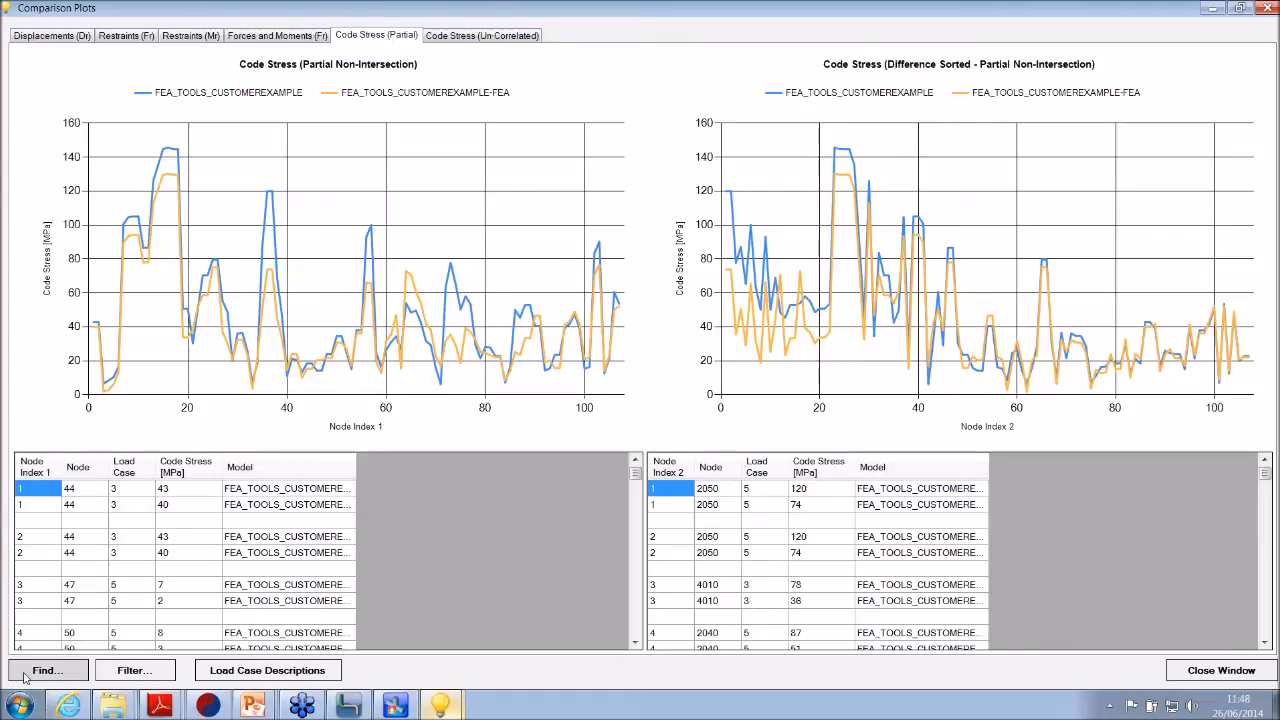
pyautogui.click(267, 670)
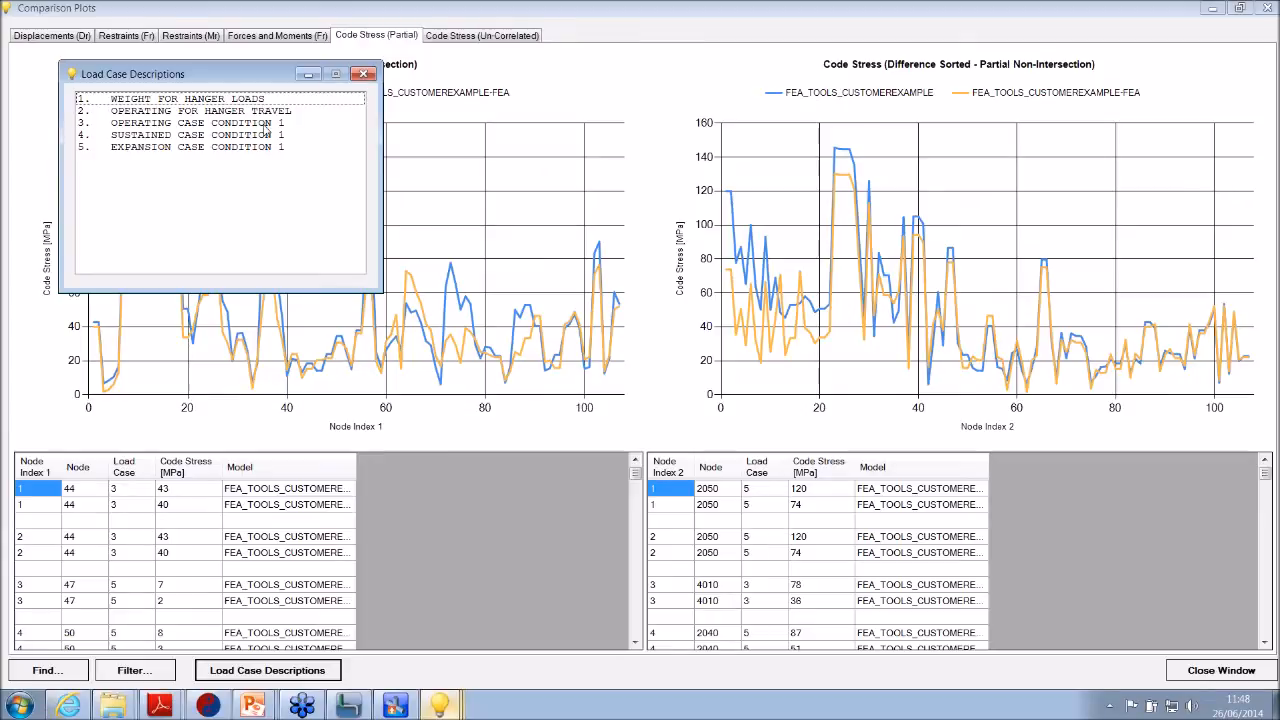
pyautogui.click(365, 74)
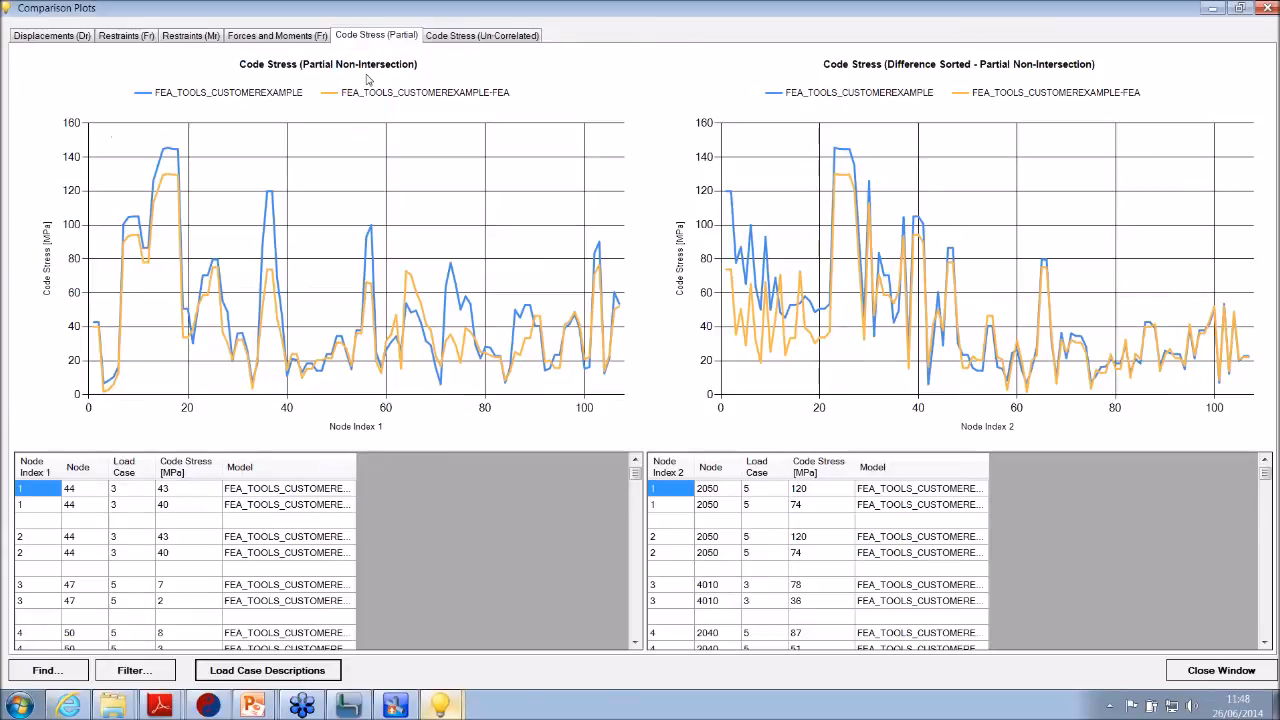
# - Enable the filter options with load cases from 5 to 5 and rerun the comparison
pyautogui.click(127, 677)
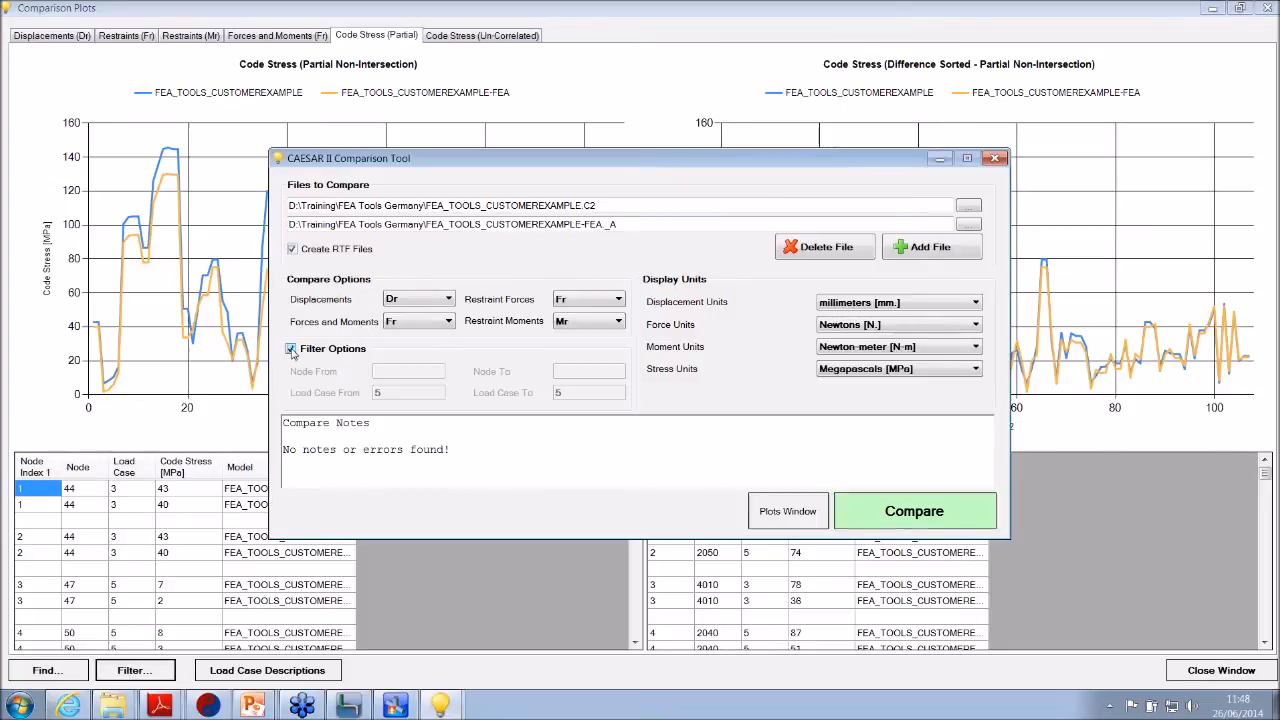
pyautogui.click(291, 350)
pyautogui.click(388, 371)
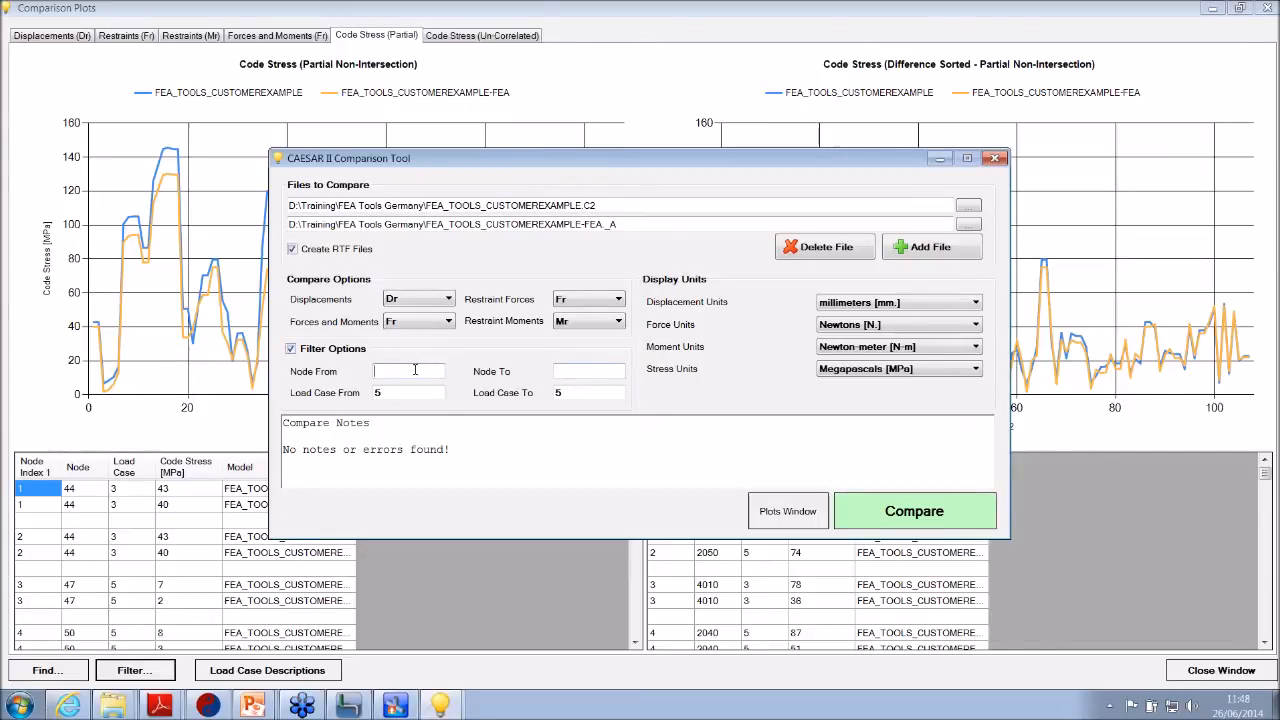
pyautogui.click(410, 394)
pyautogui.doubleClick(380, 392)
pyautogui.click(576, 393)
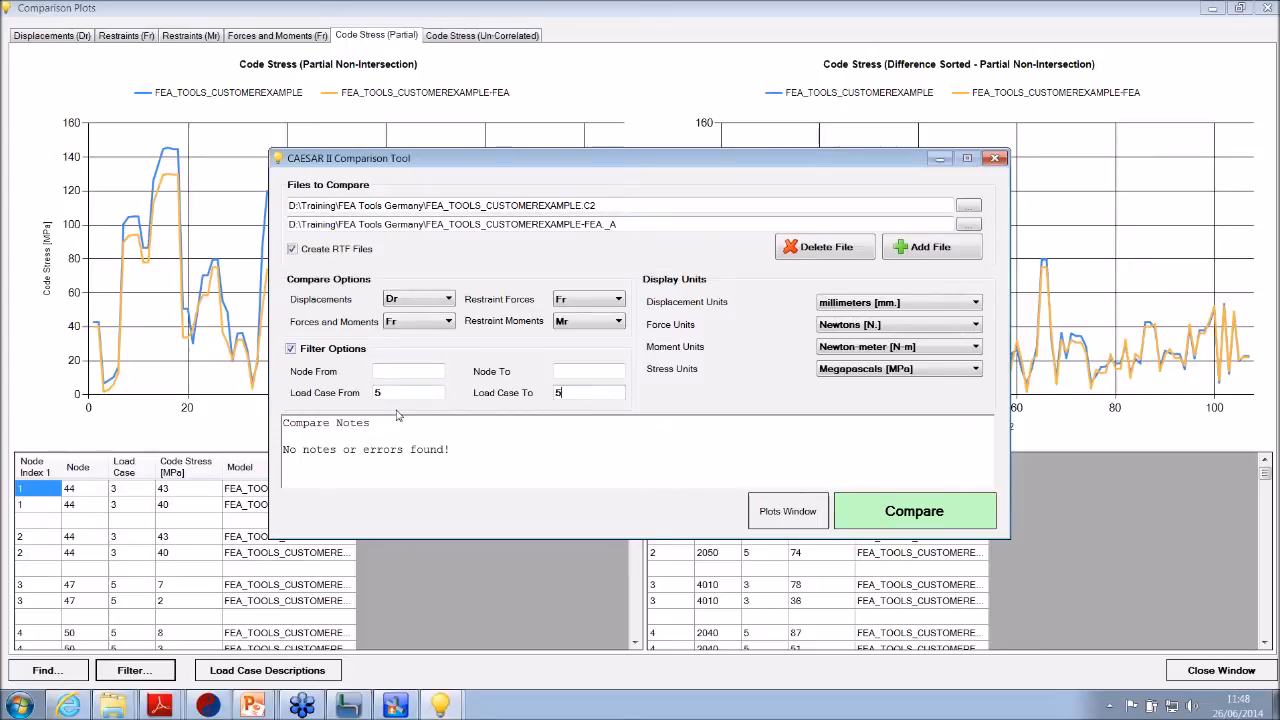
pyautogui.click(956, 517)
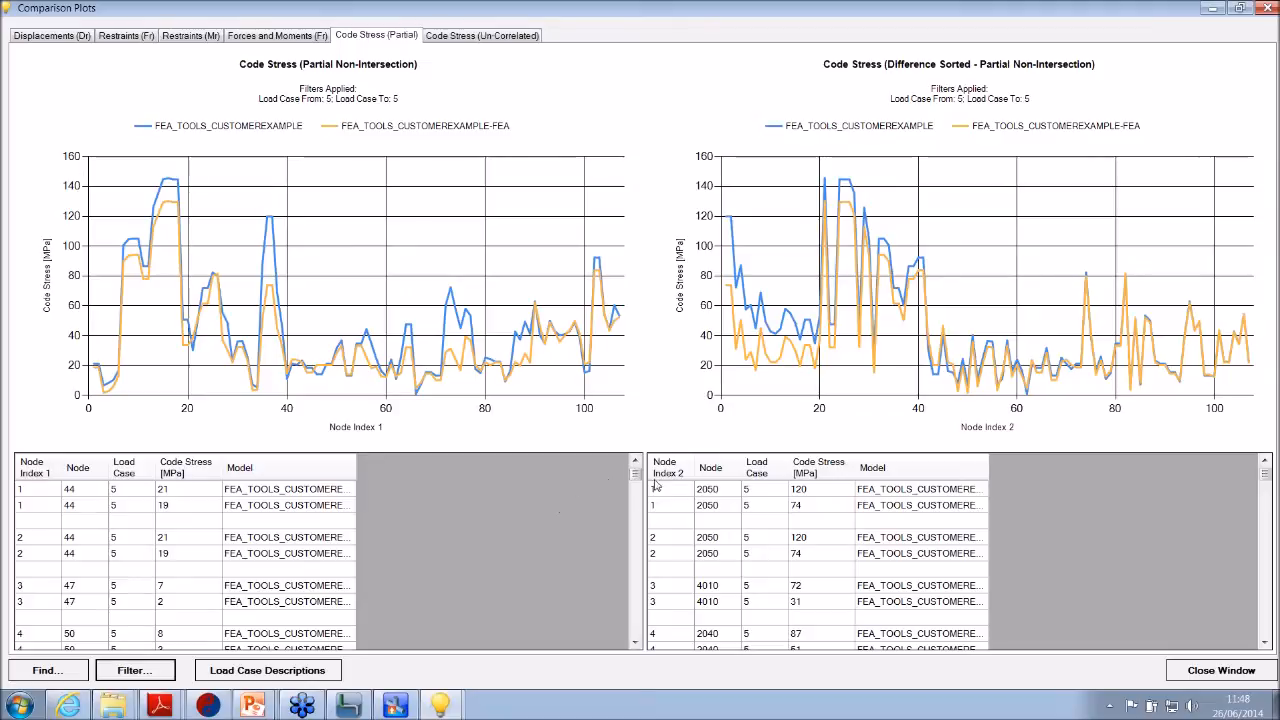
# - Examine the code stress differences in the plots filtered to load case 5 and minimize the plots window
pyautogui.moveTo(733, 228)
pyautogui.moveTo(733, 310)
pyautogui.click(1214, 8)
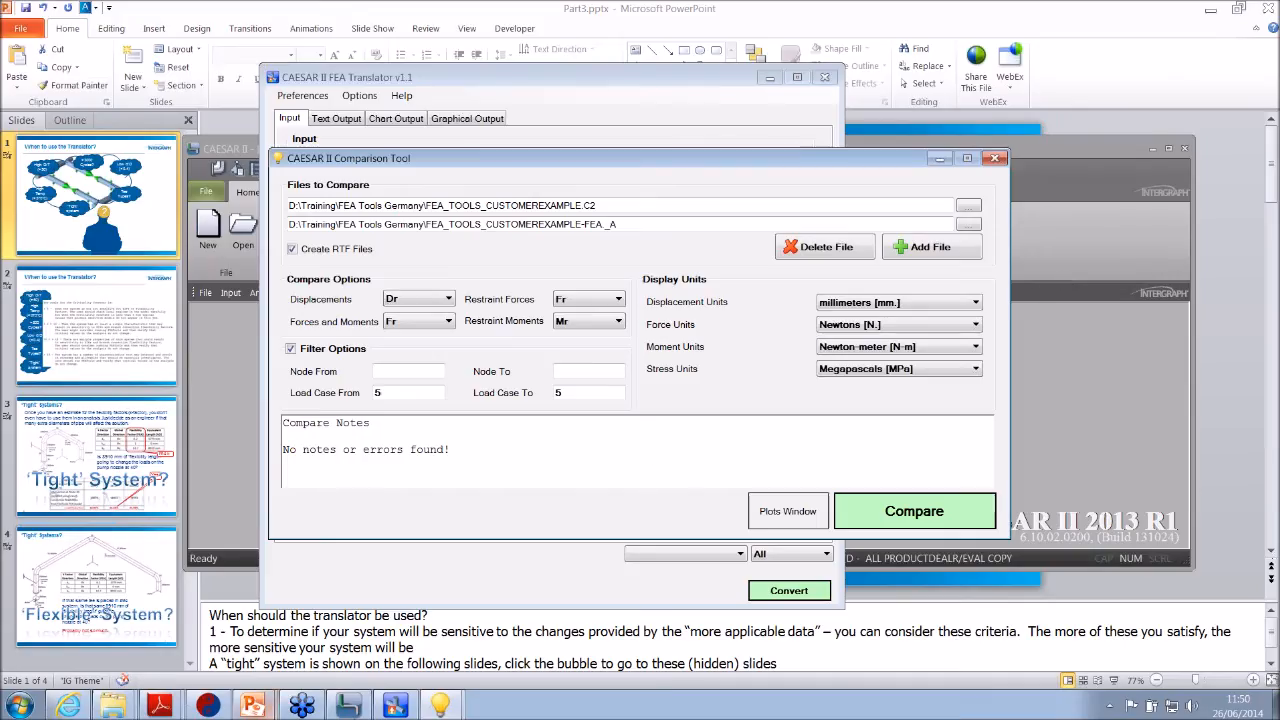
# - Close the Comparison Tool and load FEA_TOOLS_CUSTOMEREXAMPLE.C2 as the FEA Translator's input file to convert
pyautogui.click(301, 708)
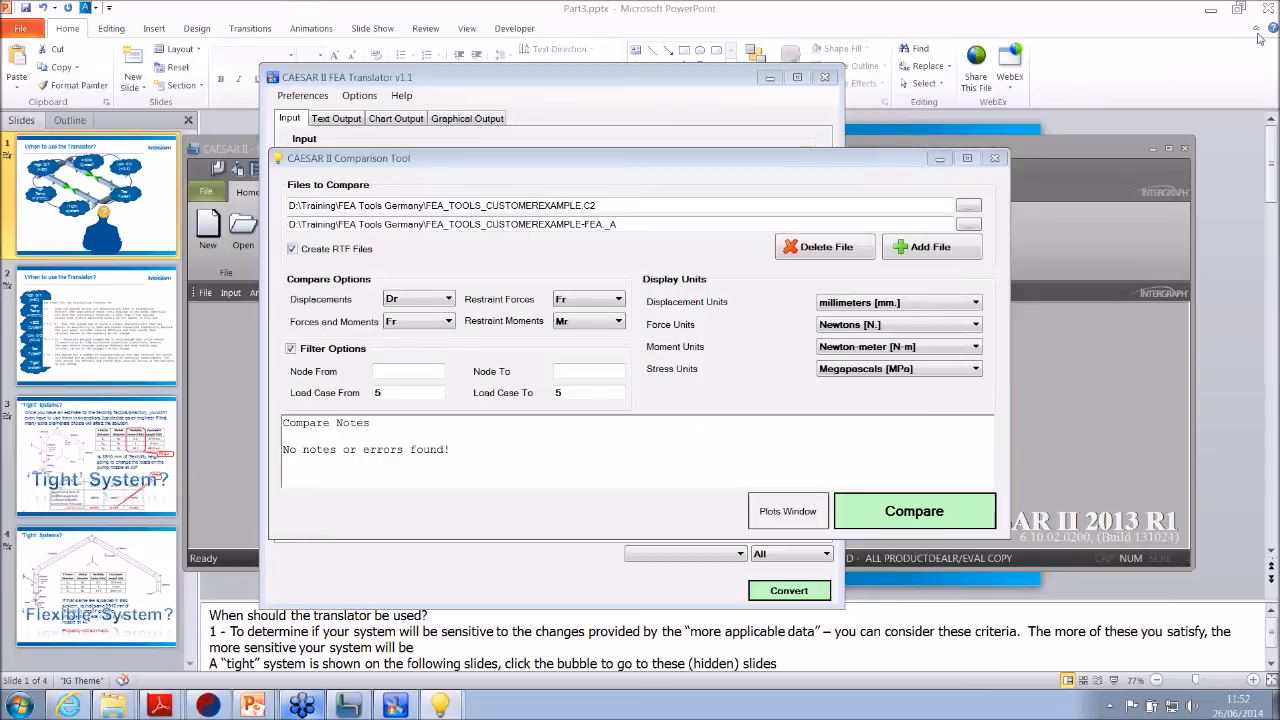
pyautogui.click(996, 162)
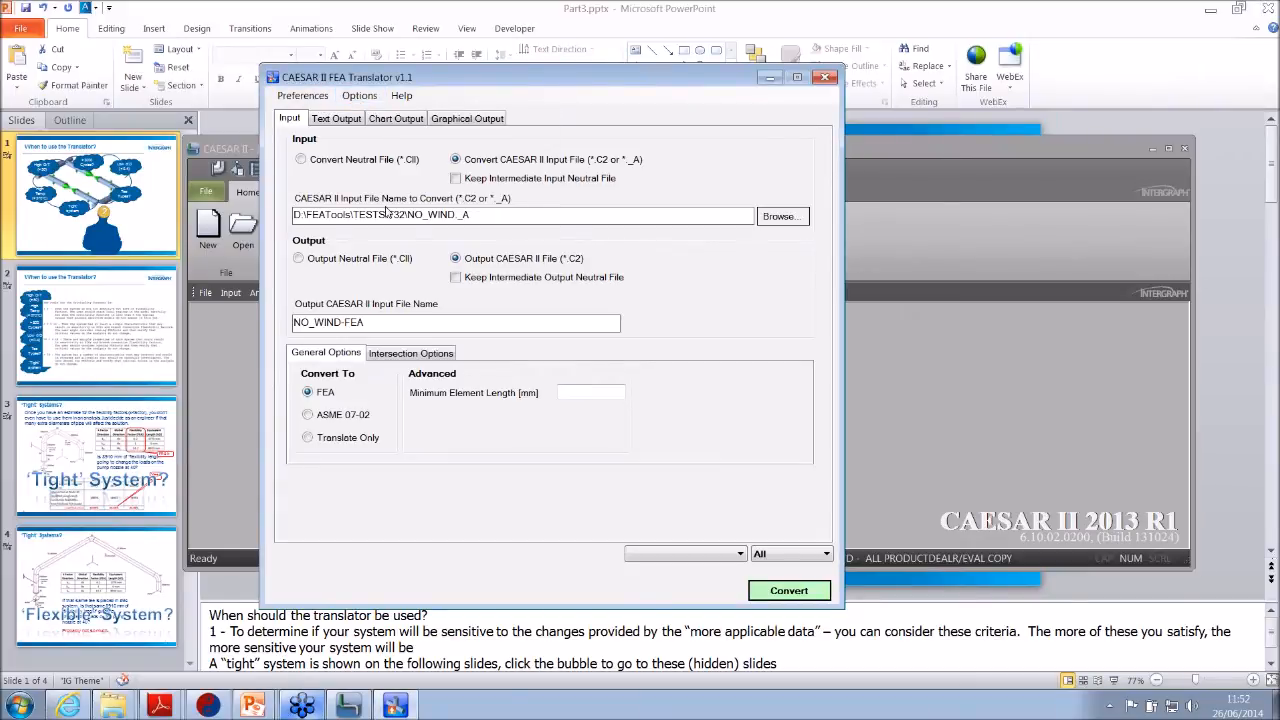
pyautogui.click(771, 221)
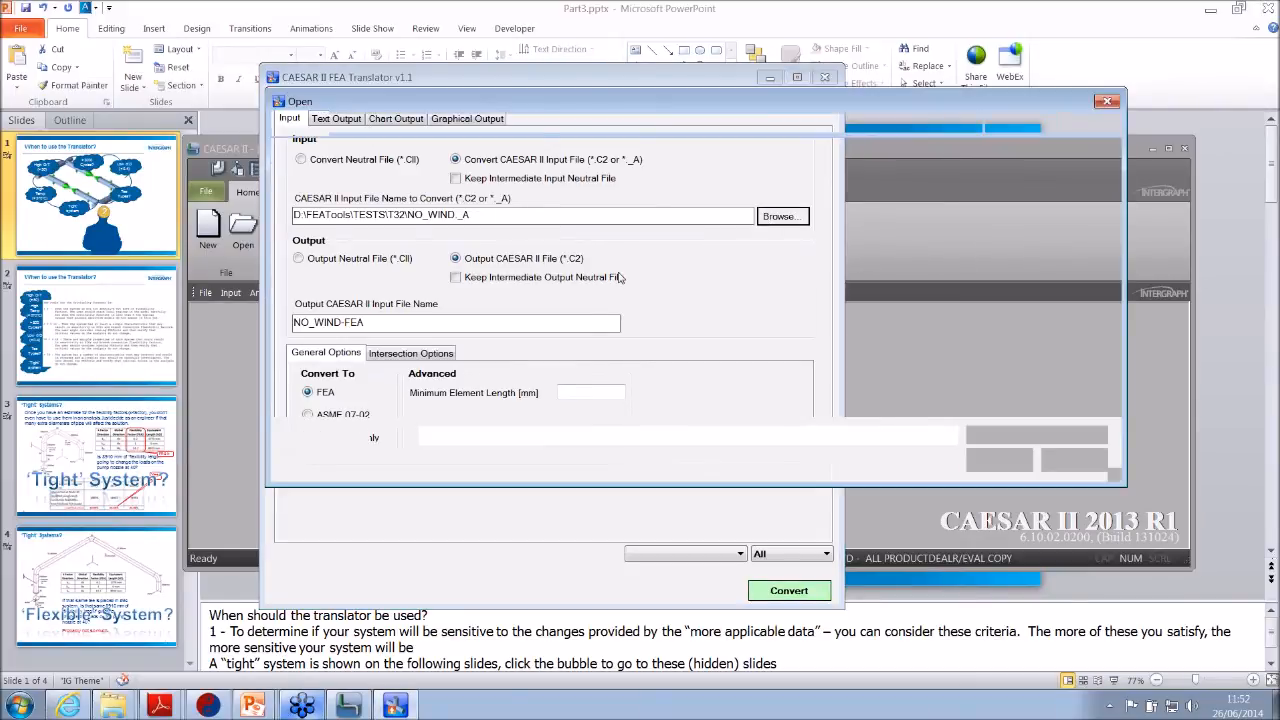
pyautogui.scroll(-3, 745, 335)
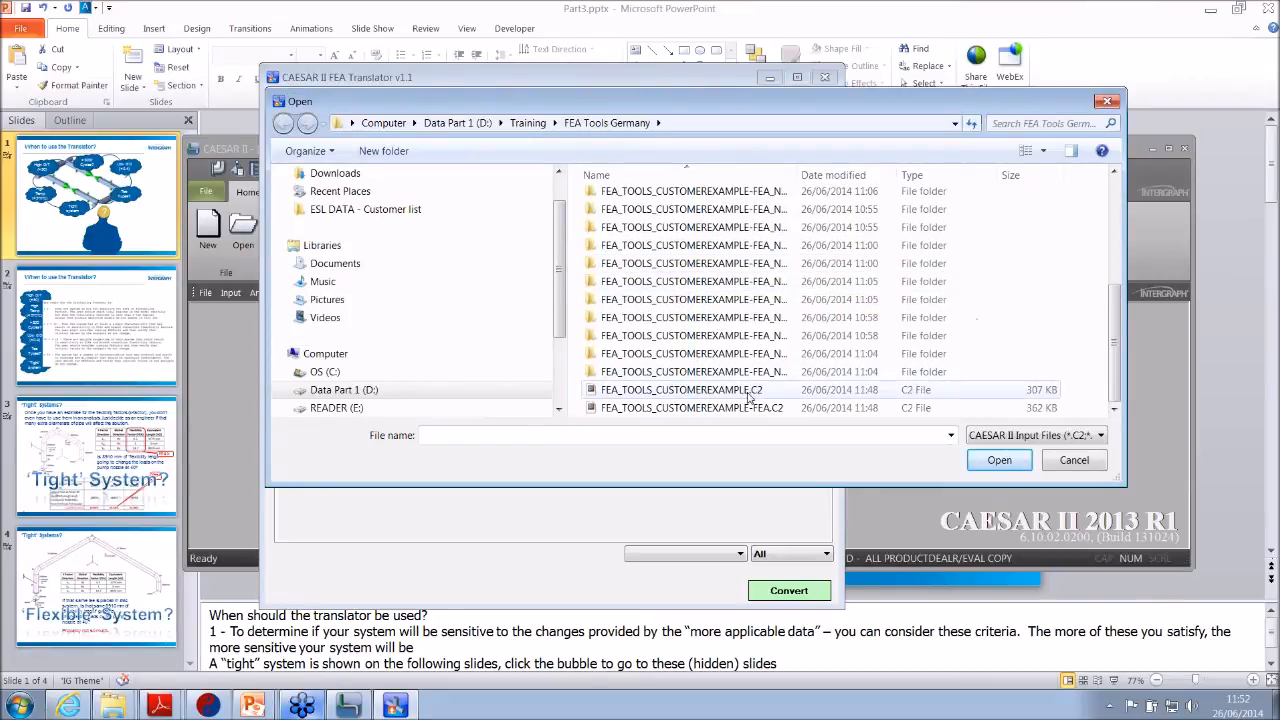
pyautogui.click(746, 390)
pyautogui.click(985, 465)
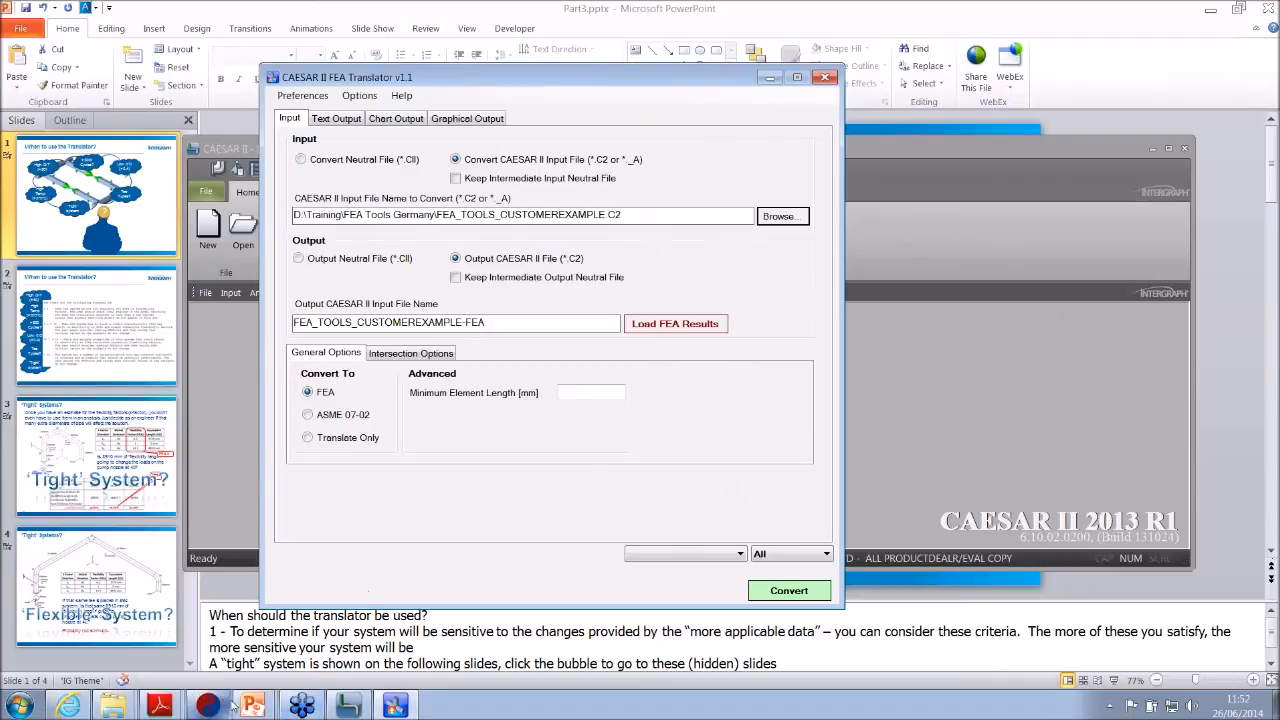
# - Switch to the Part1.pptx presentation in PowerPoint and maximize it to view the "Applying Tee Flexibility – New Option" slide
pyautogui.moveTo(252, 705)
pyautogui.click(250, 671)
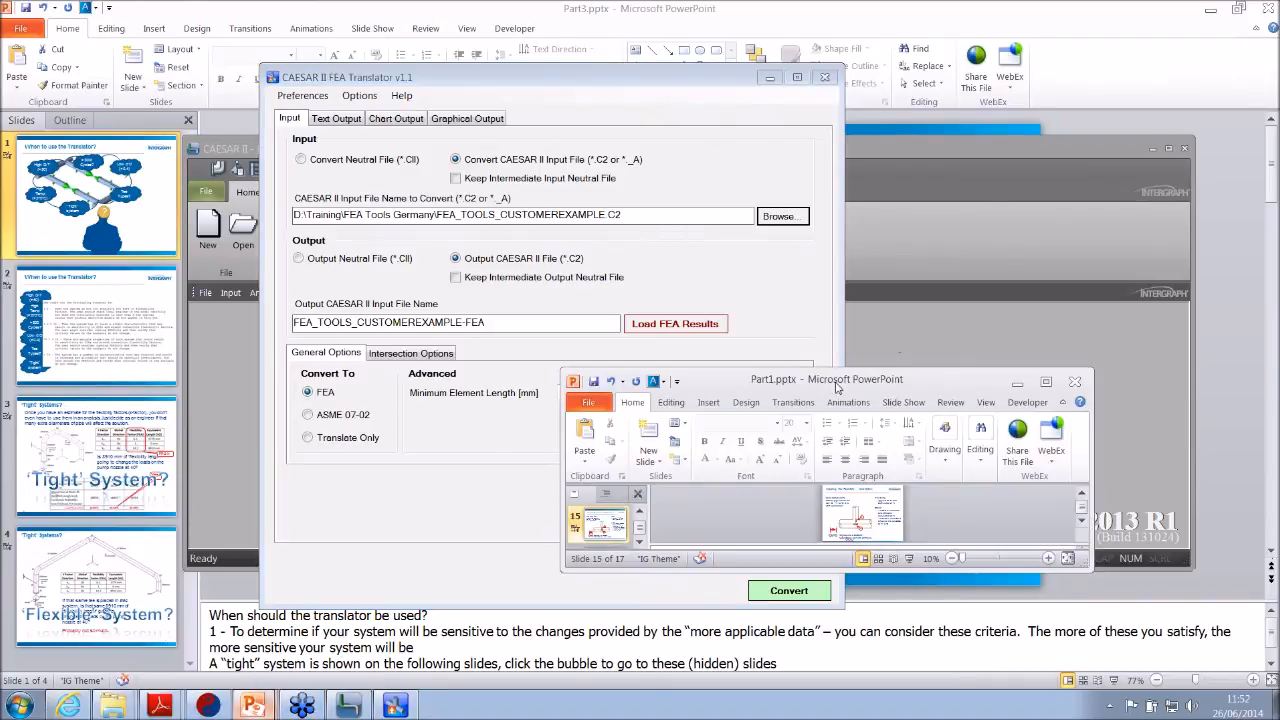
pyautogui.click(1045, 384)
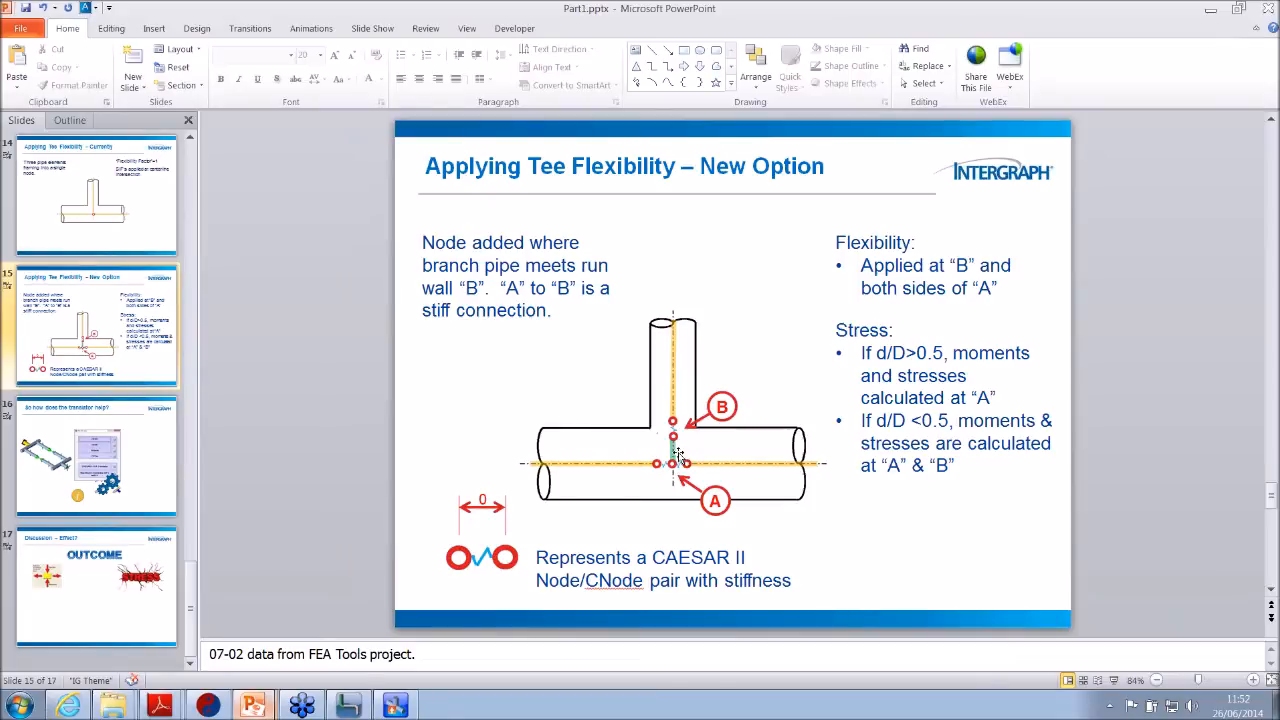
# - Switch to the CAESAR II piping input of the FEA_TOOLS_CUSTOMEREXAMPLE-FEA job and hide the node numbers
pyautogui.click(340, 707)
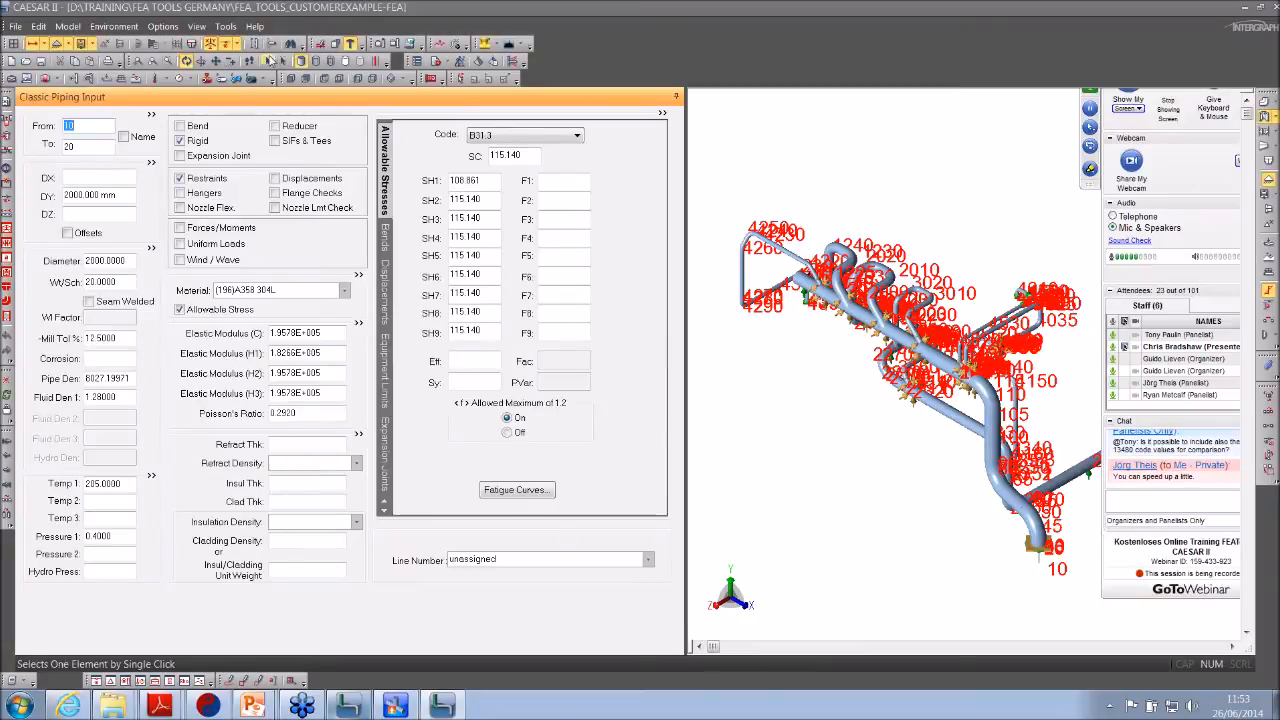
pyautogui.click(227, 47)
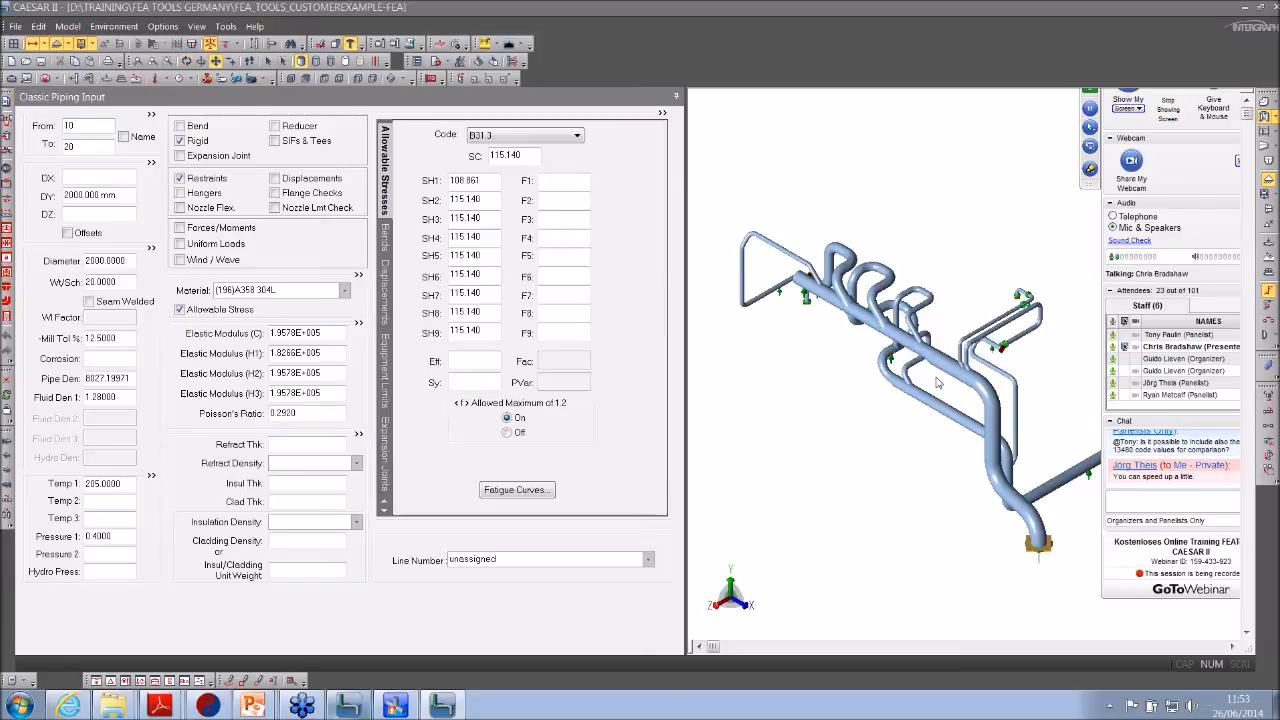
# - Display the piping model as translucent and examine the branch connection of element 184-3000 to the header up close
pyautogui.scroll(6, 1008, 378)
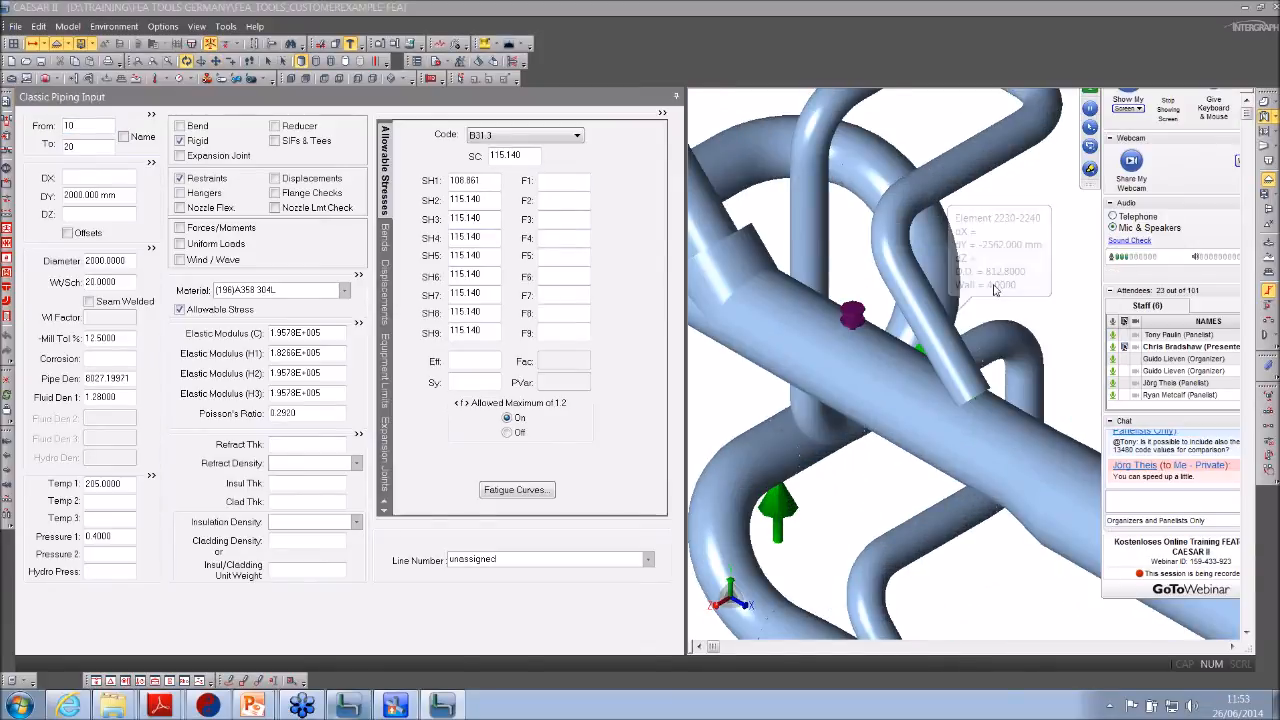
pyautogui.moveTo(1034, 281); pyautogui.dragTo(952, 255)
pyautogui.scroll(8, 952, 255)
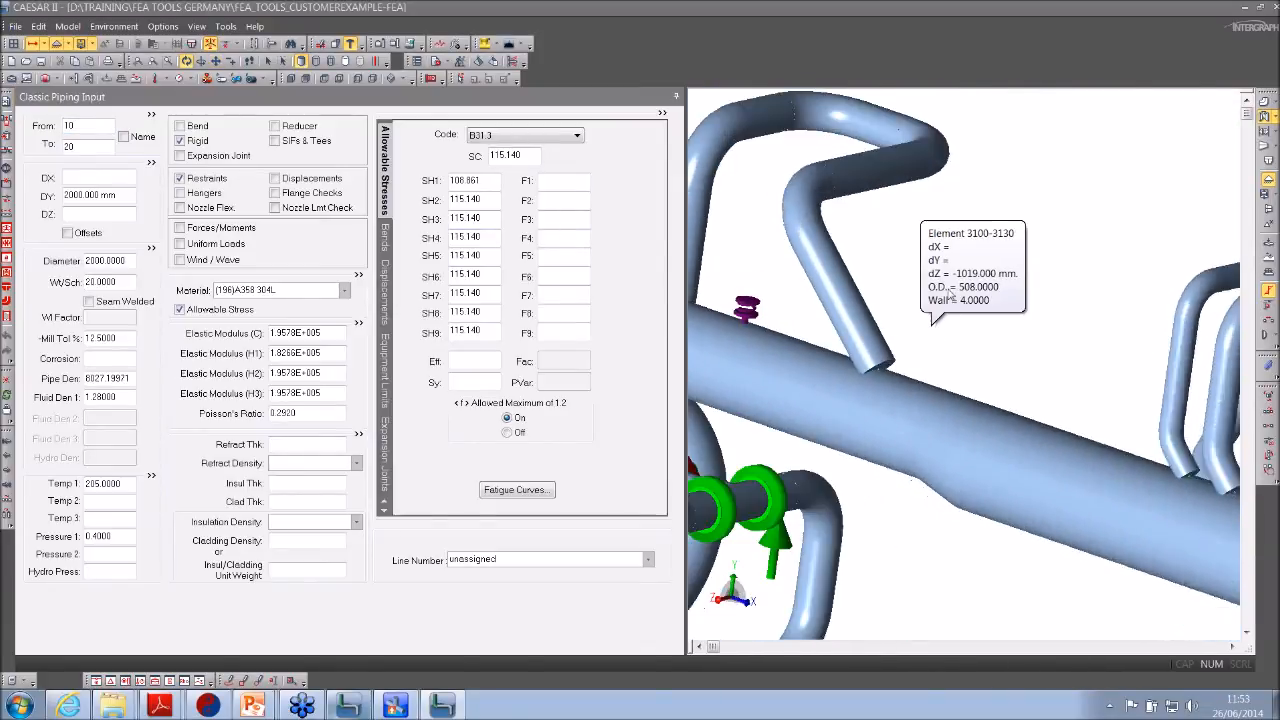
pyautogui.click(352, 45)
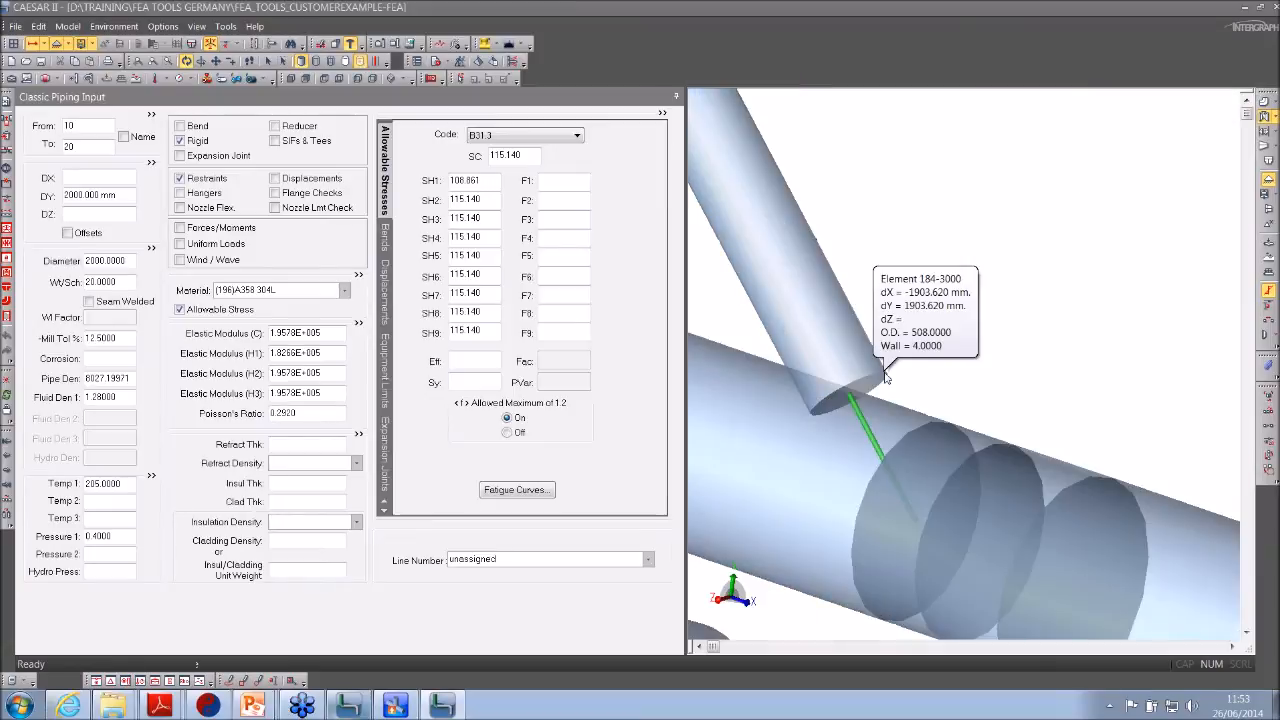
pyautogui.moveTo(964, 345); pyautogui.dragTo(1011, 248)
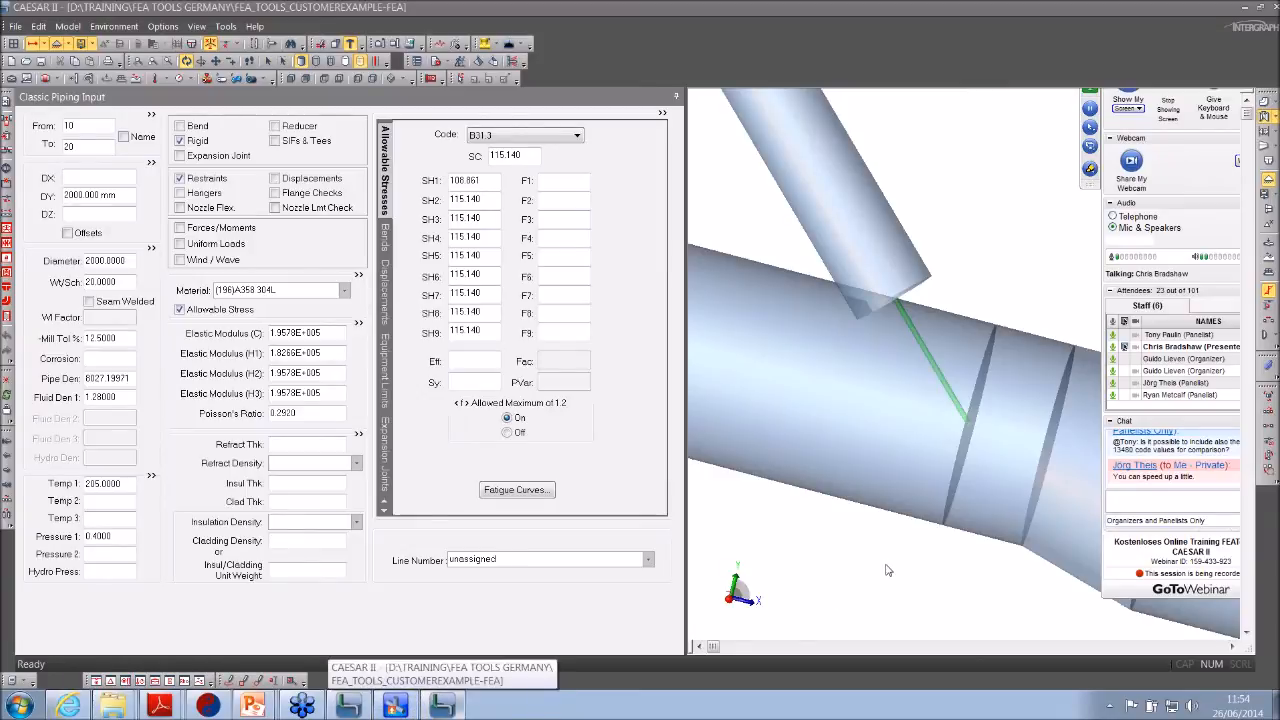
# - Switch to the FEA Translator, convert FEA_TOOLS_CUSTOMEREXAMPLE.C2 to the CAESAR II file FEA_TOOLS_CUSTOMEREXAMPLE-FEA with the FEA option, and return to the input settings
pyautogui.click(410, 709)
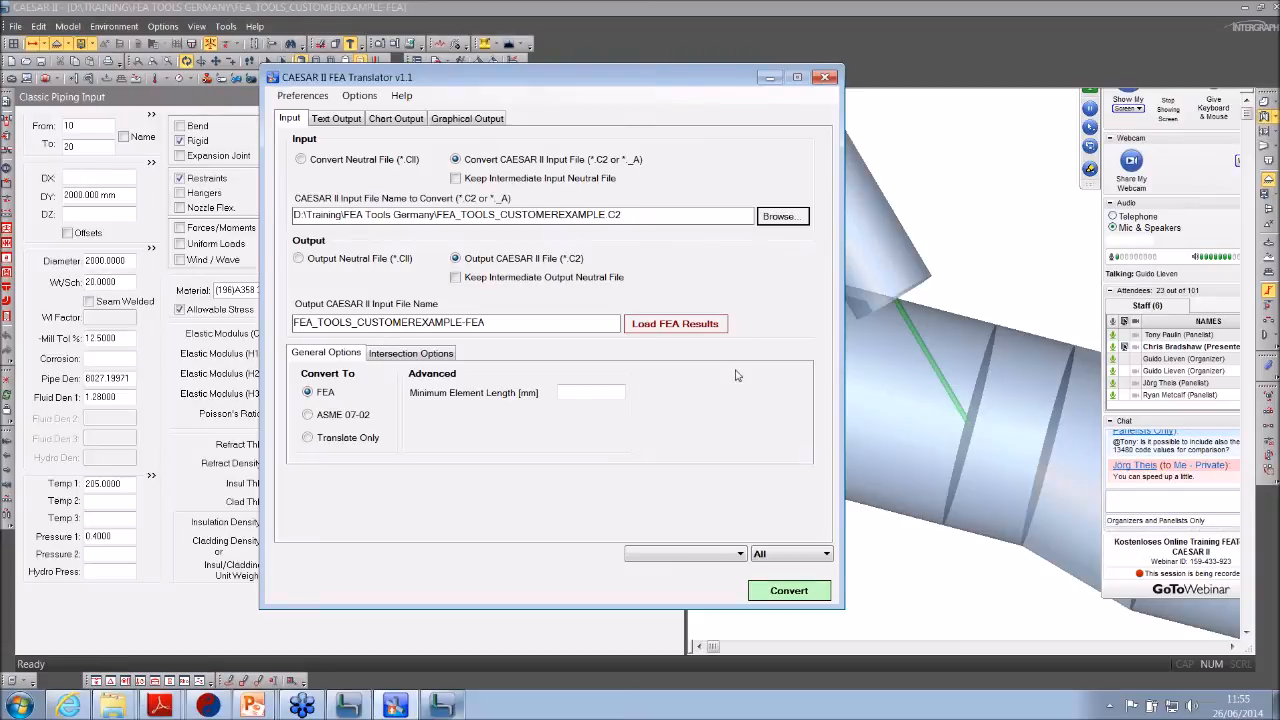
pyautogui.click(762, 592)
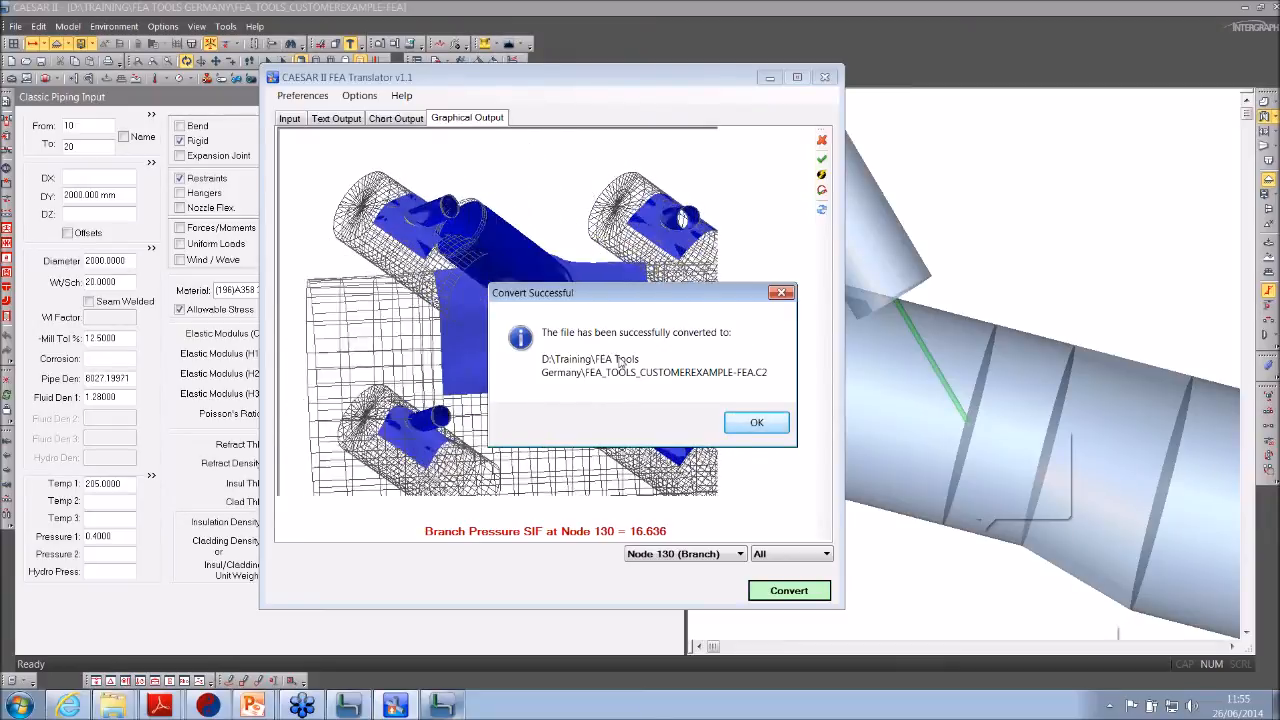
pyautogui.click(757, 424)
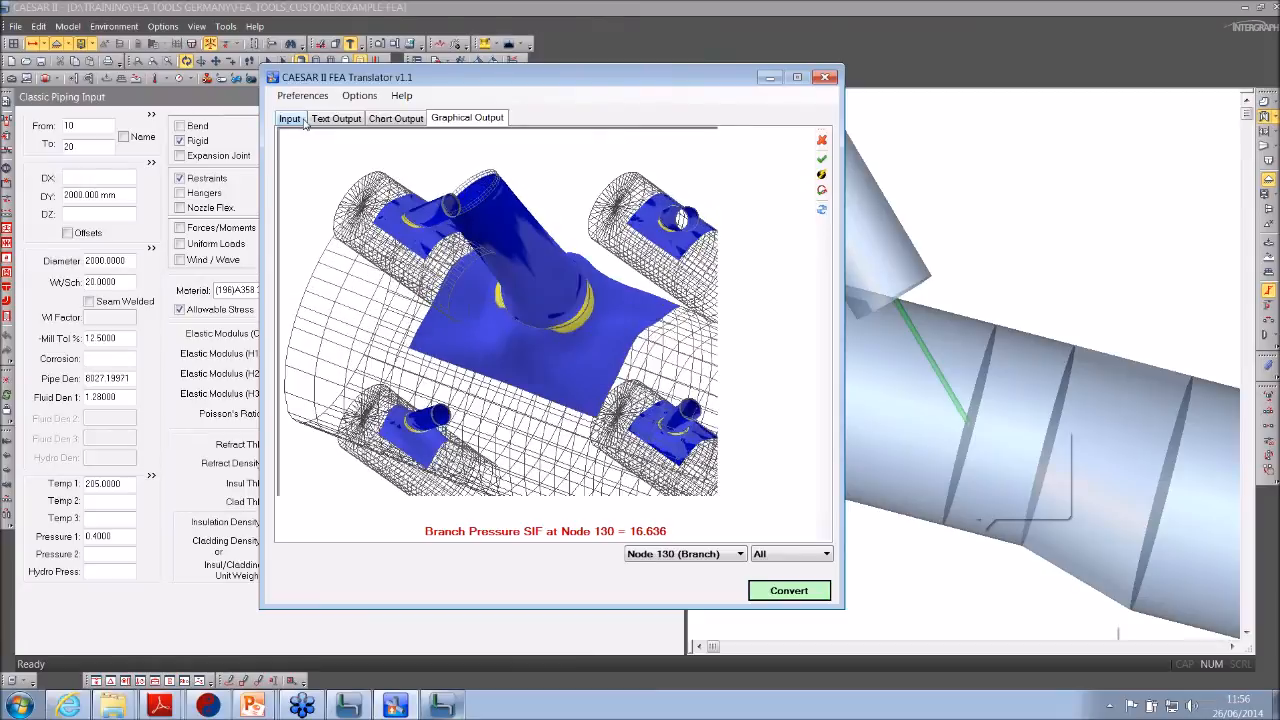
pyautogui.click(305, 120)
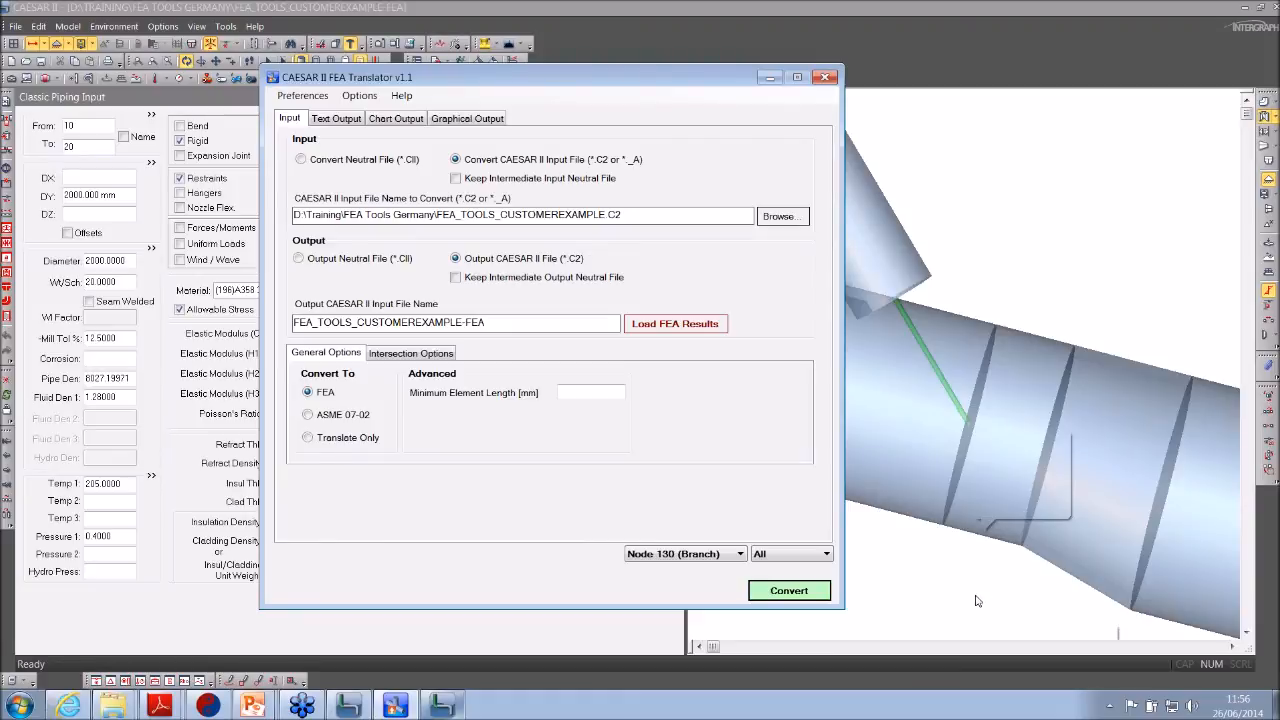
# - Switch back to the CAESAR II piping input and restore the opaque overall view of the whole piping model
pyautogui.click(1078, 207)
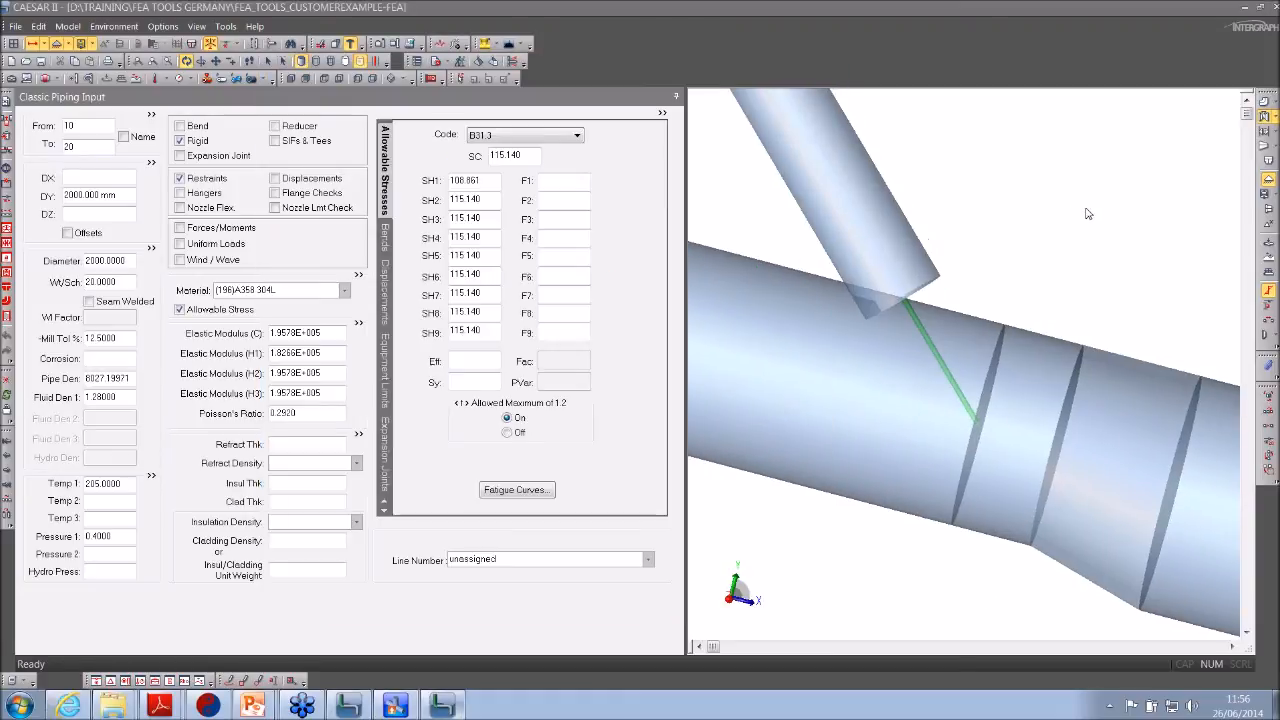
pyautogui.click(391, 79)
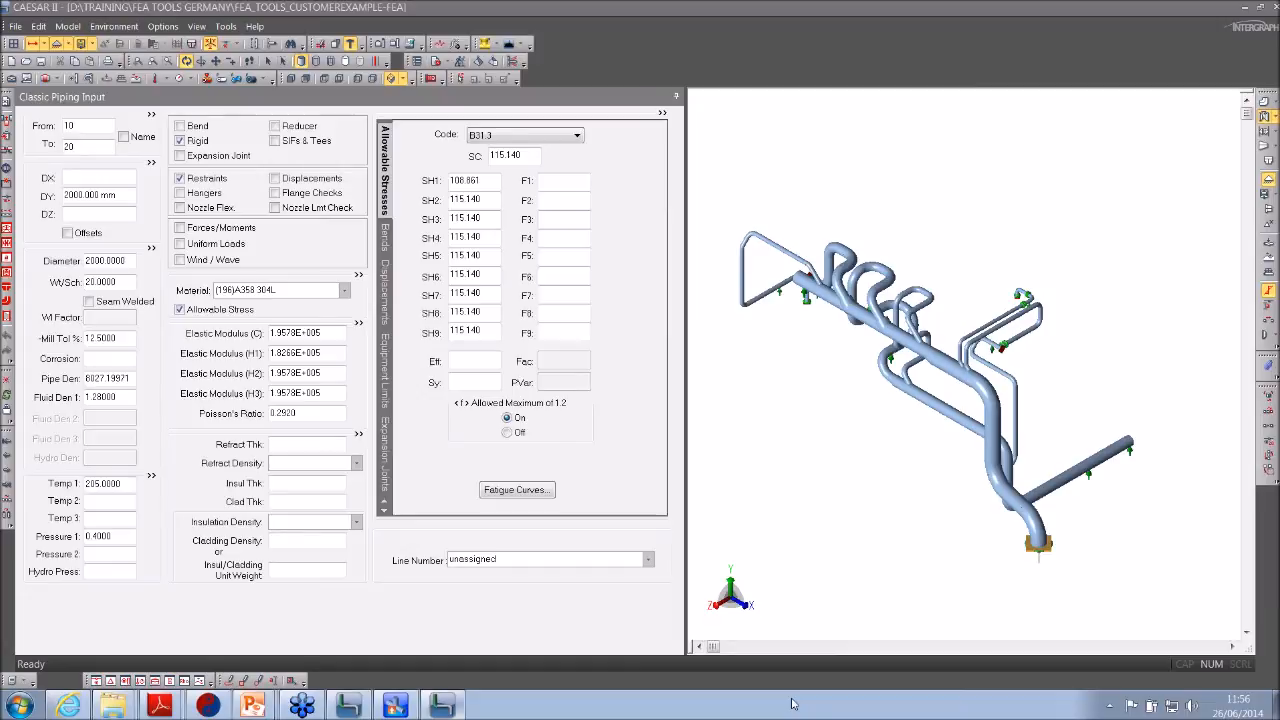
pyautogui.click(1275, 32)
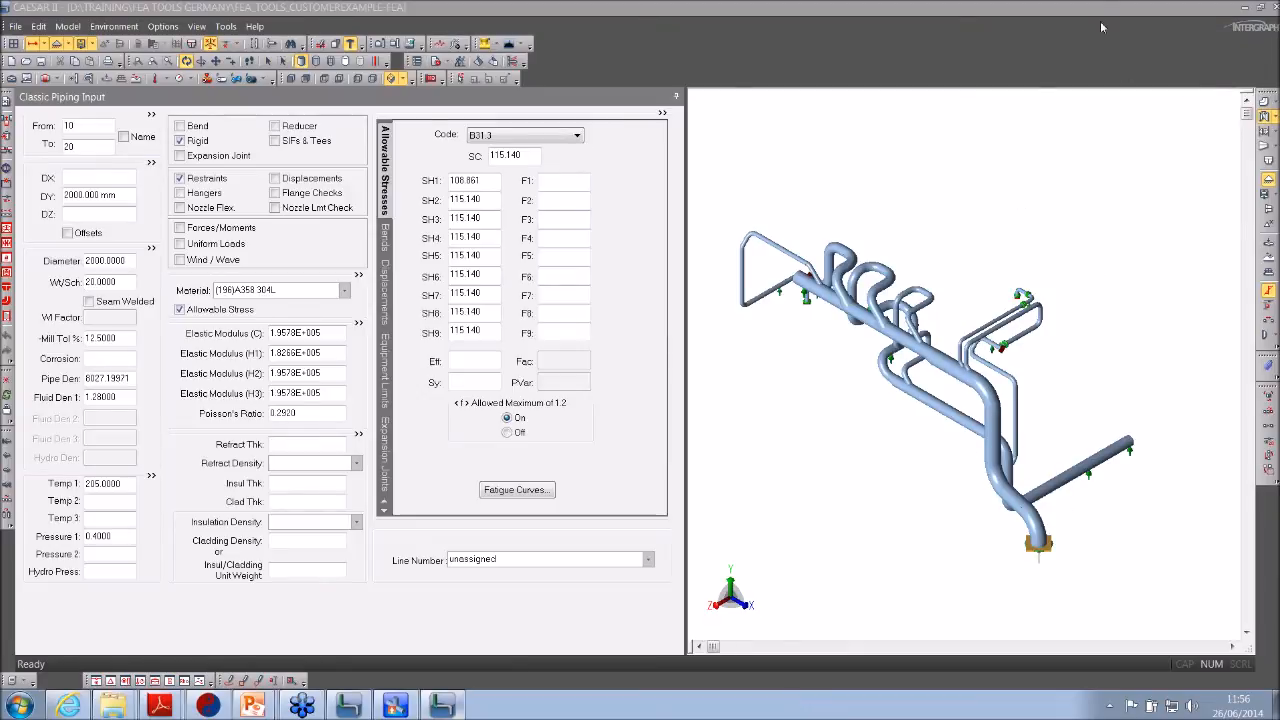